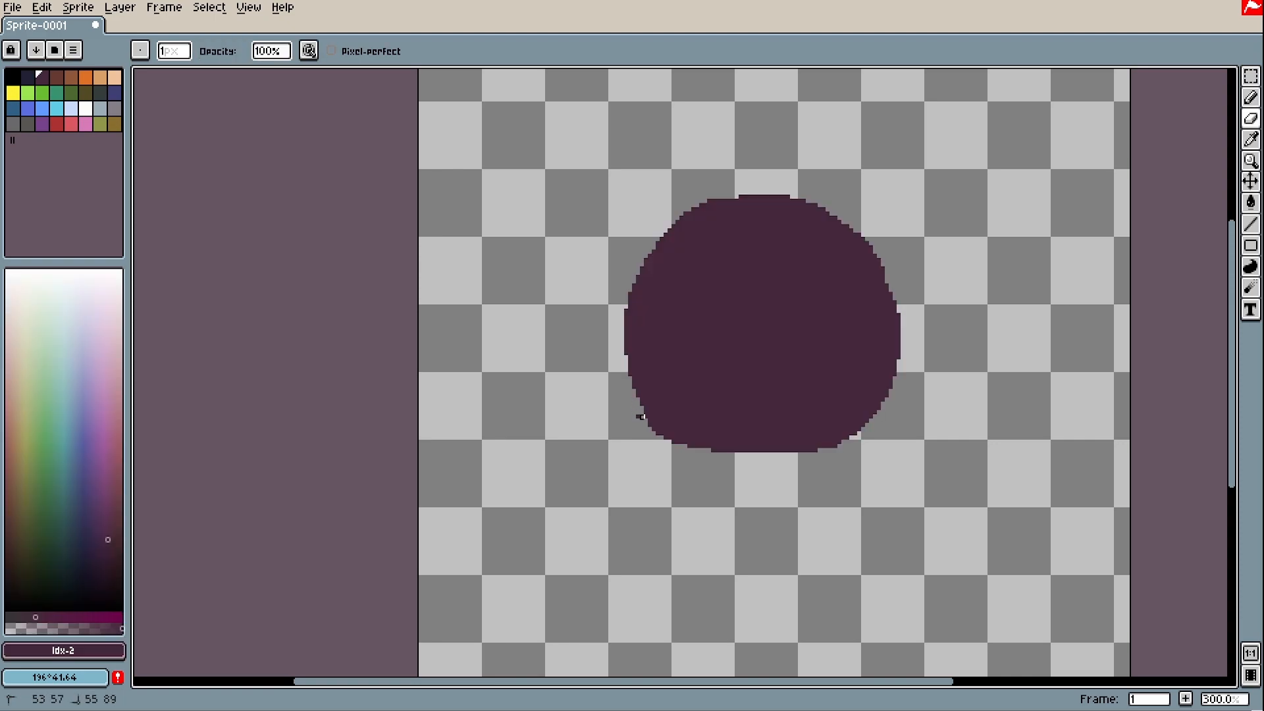
# Erase the stray pixels on the circle's lower-left edge, then return to the Pencil and zoom in
pyautogui.moveTo(658, 438); pyautogui.dragTo(691, 453)
pyautogui.press('b')
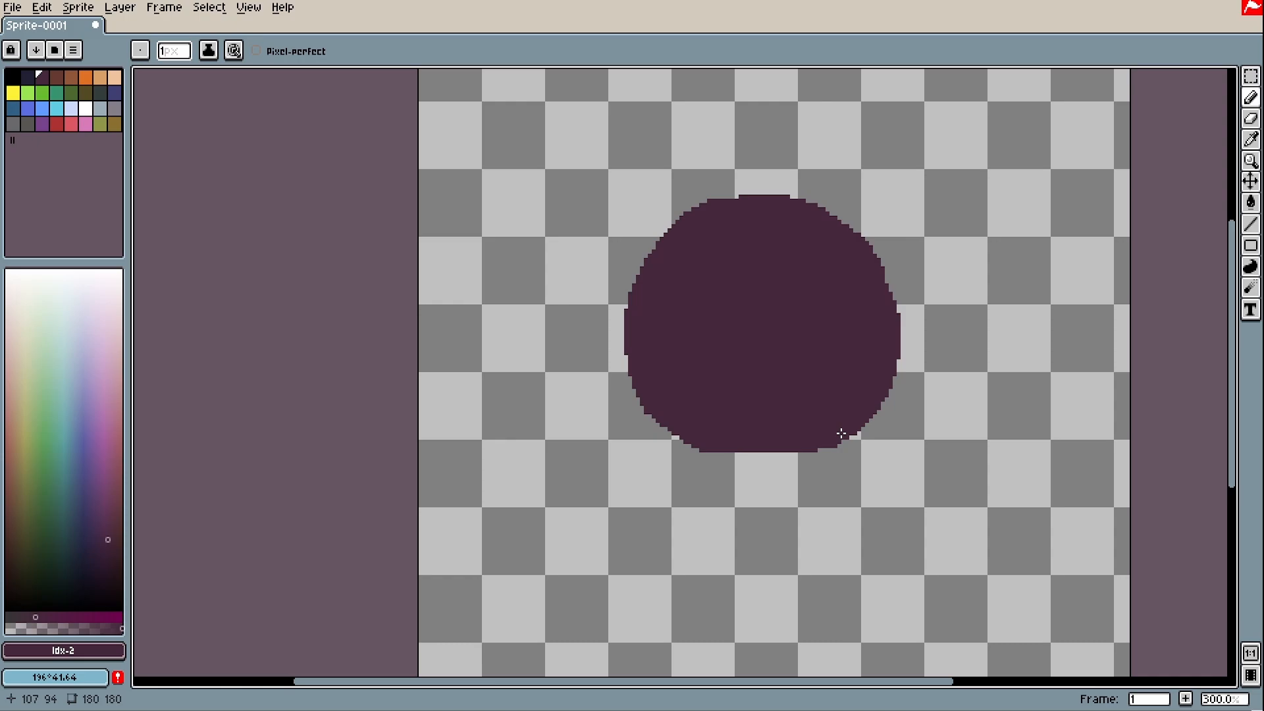
pyautogui.scroll(2, 840, 435)
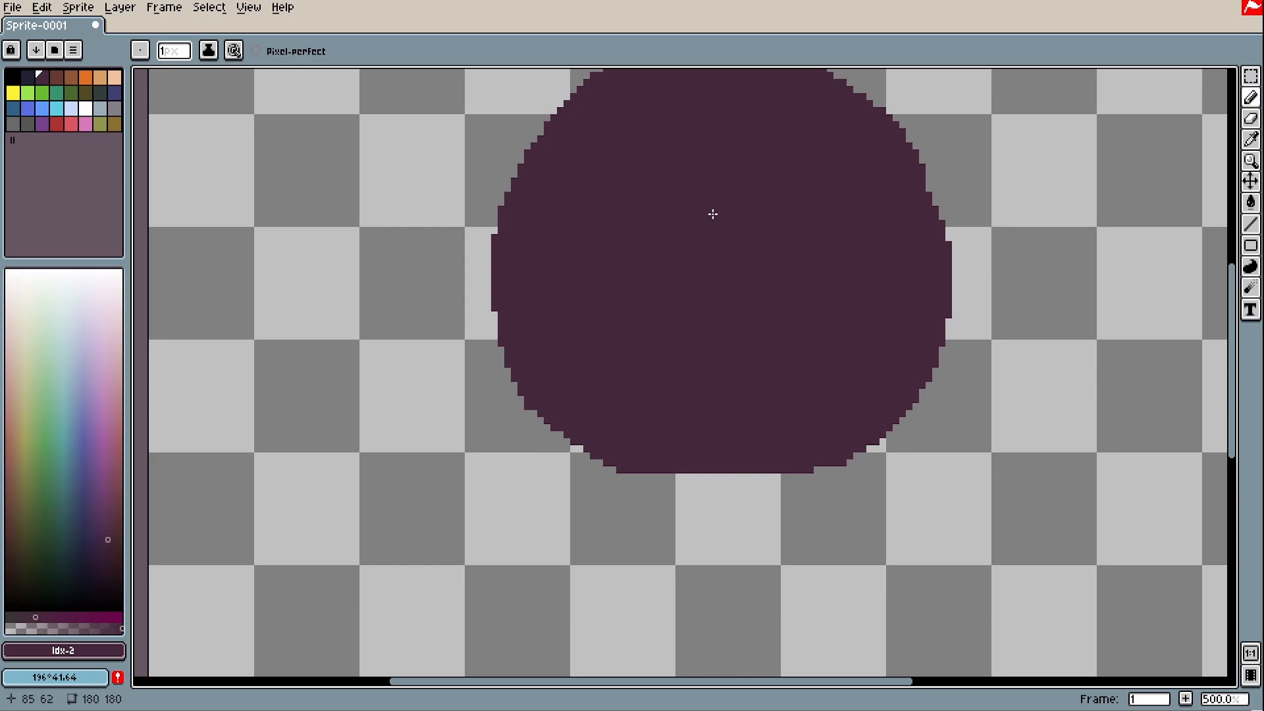
# Sample the circle's maroon, then choose a dark blue-purple drawing colour for the Pencil
pyautogui.moveTo(753, 295); pyautogui.dragTo(756, 361)
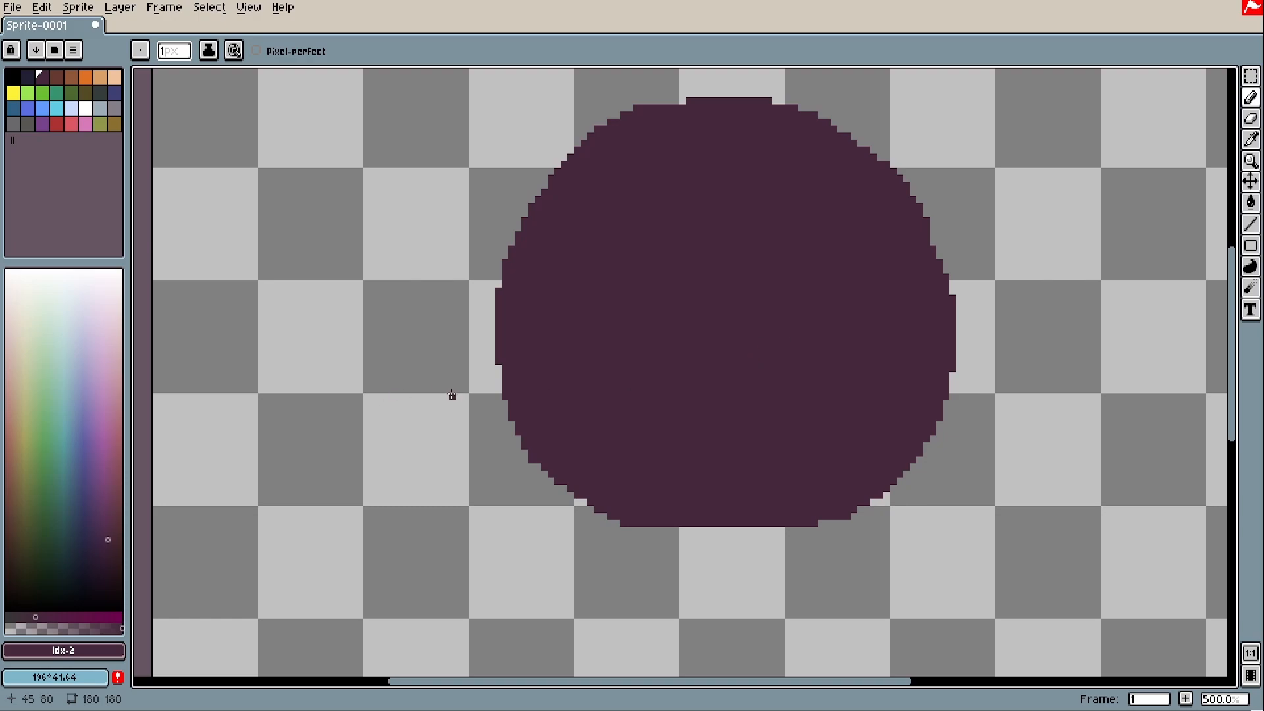
pyautogui.moveTo(92, 506); pyautogui.dragTo(83, 495)
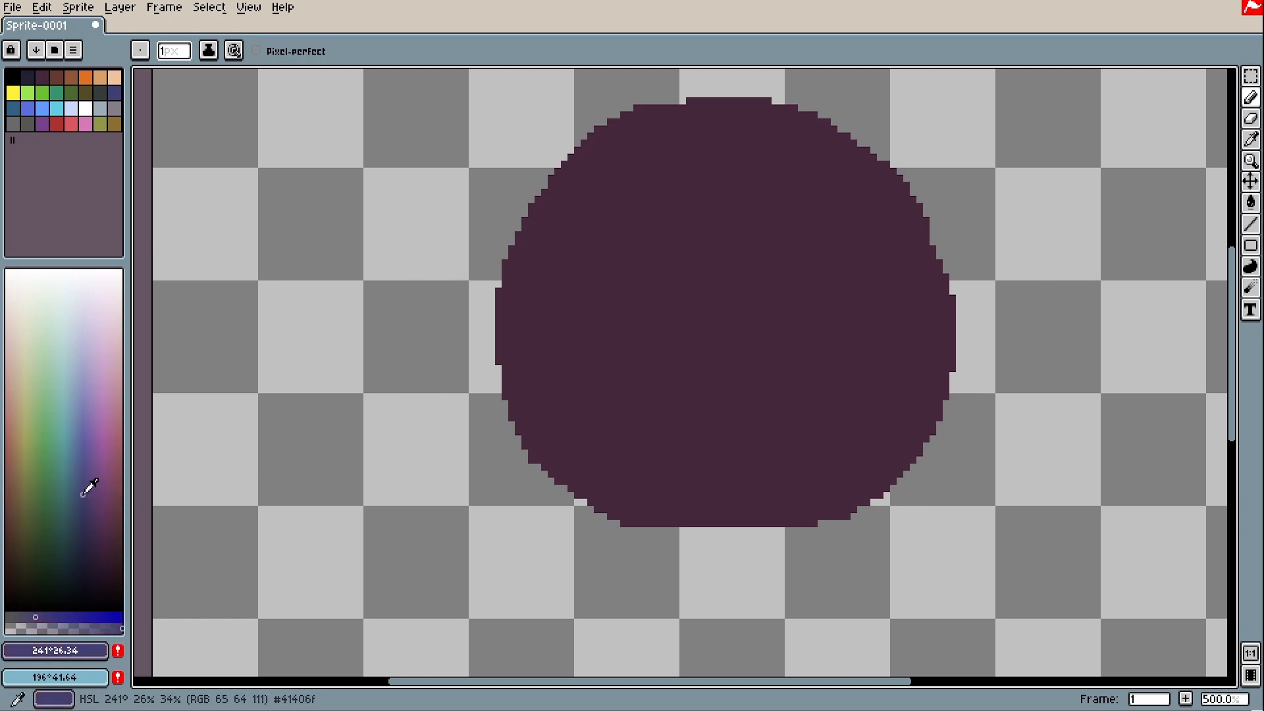
pyautogui.press('i')
pyautogui.click(777, 349)
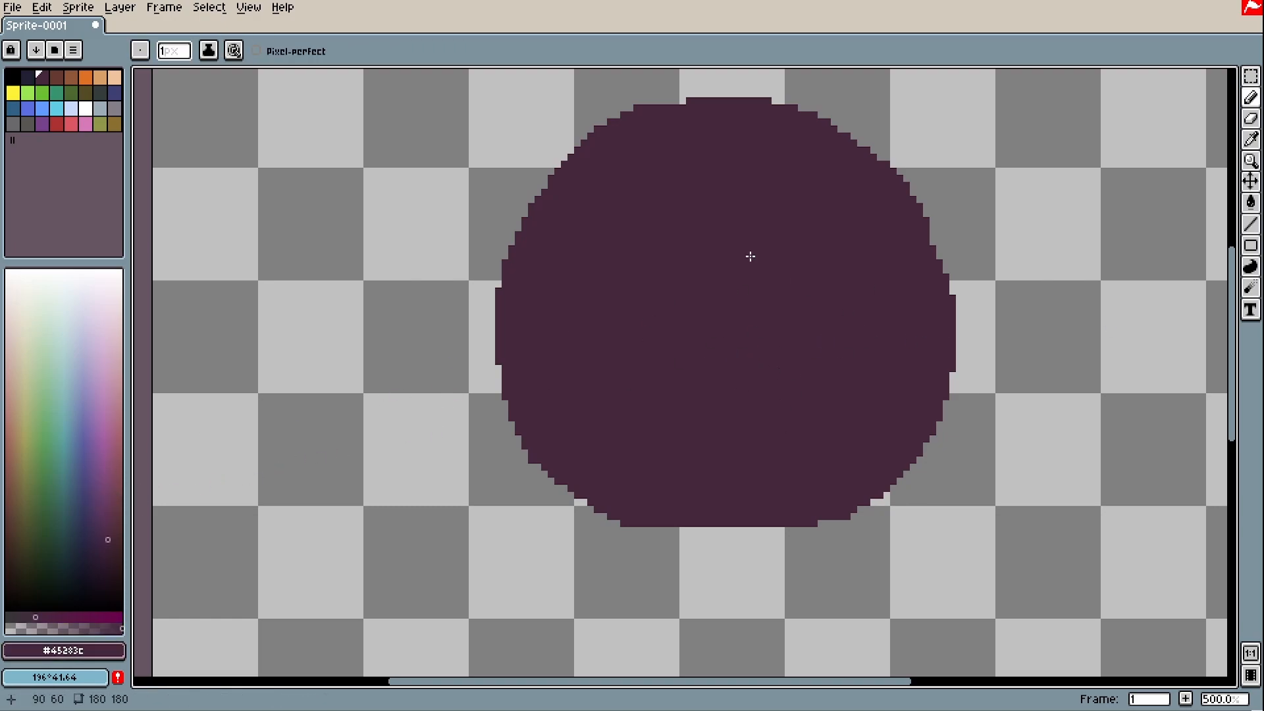
pyautogui.moveTo(85, 527)
pyautogui.mouseDown()
pyautogui.moveTo(97, 514)
pyautogui.moveTo(85, 506)
pyautogui.mouseUp()
pyautogui.press('w')
pyautogui.press('b')
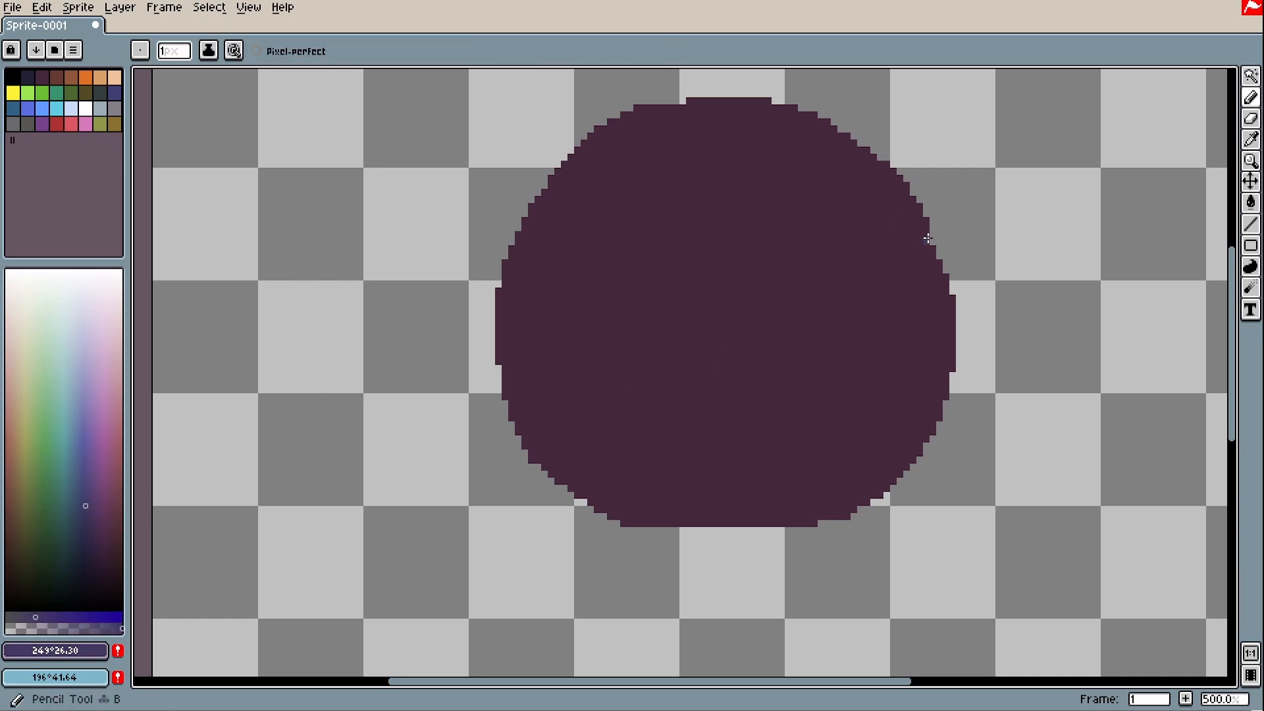
# Draw a blue curve across the circle and fill the area above it with blue-purple
pyautogui.moveTo(929, 250)
pyautogui.mouseDown()
pyautogui.moveTo(912, 312)
pyautogui.moveTo(822, 400)
pyautogui.moveTo(720, 435)
pyautogui.mouseUp()
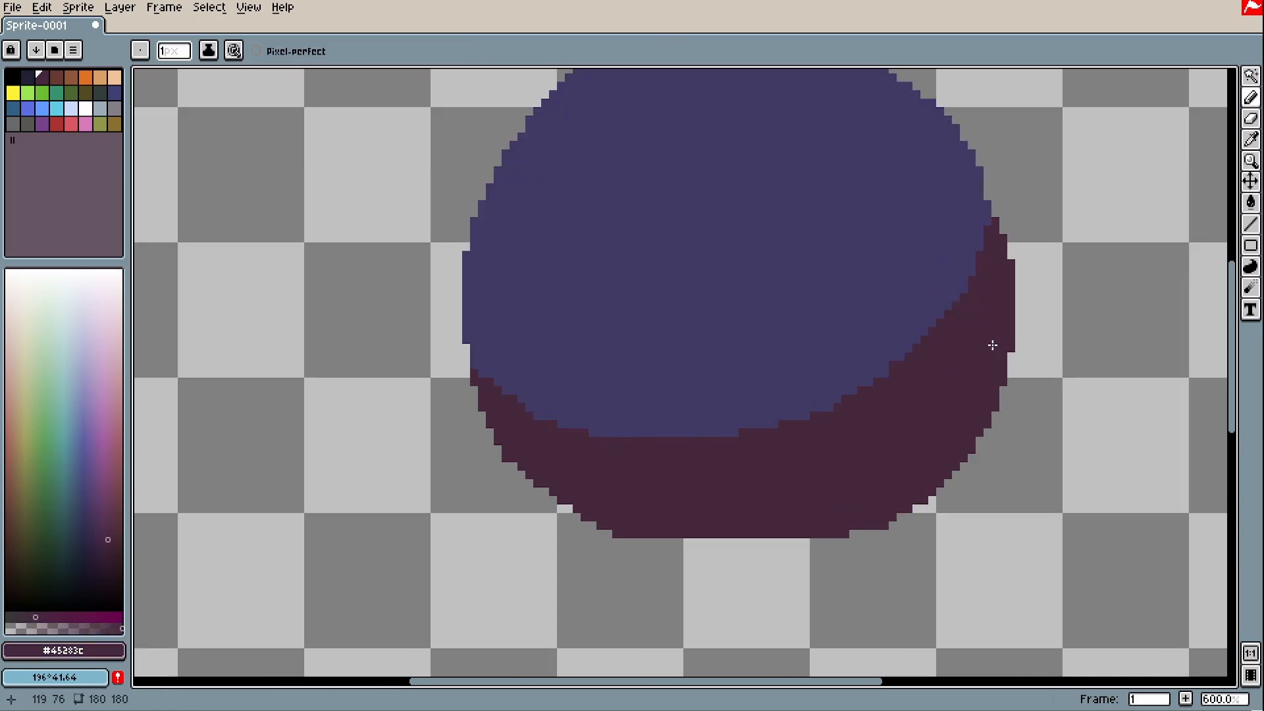
pyautogui.press('space')
pyautogui.moveTo(911, 402); pyautogui.dragTo(779, 498)
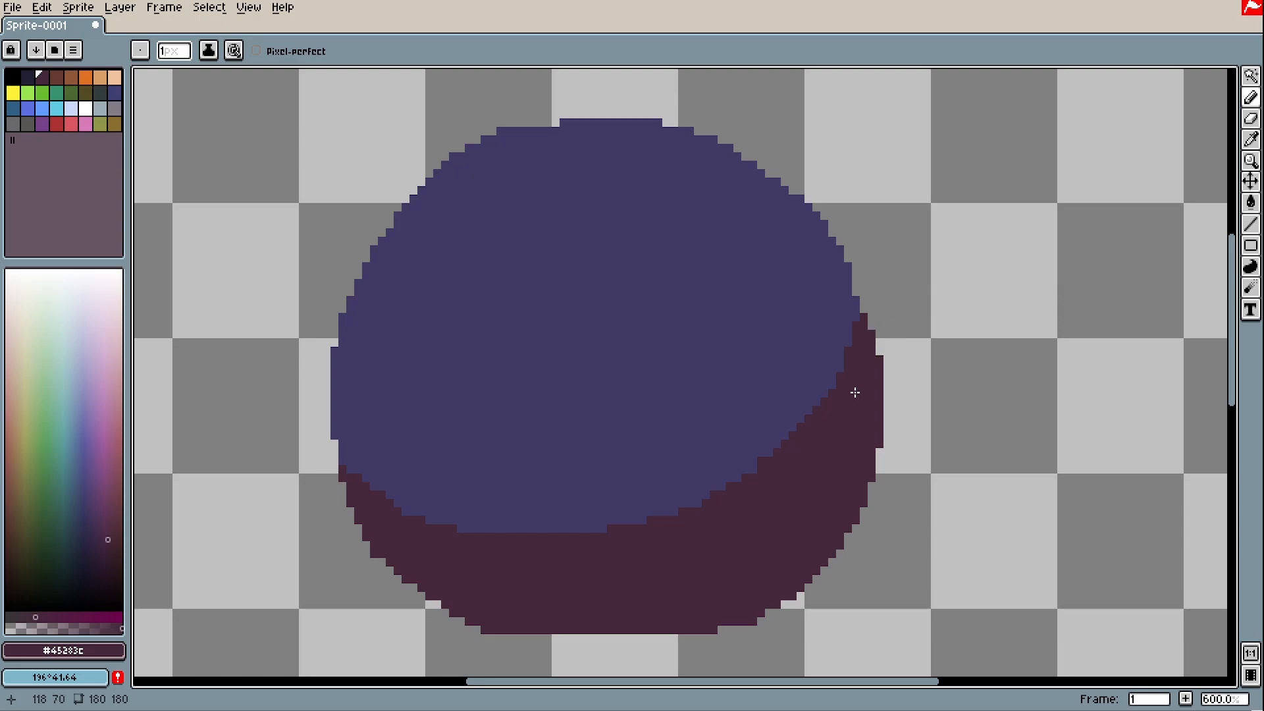
pyautogui.scroll(-4, 854, 392)
# Undo a stray zigzag scribbled above the ball and re-centre the view on it
pyautogui.moveTo(625, 240)
pyautogui.mouseDown()
pyautogui.moveTo(670, 293)
pyautogui.moveTo(687, 263)
pyautogui.moveTo(657, 314)
pyautogui.moveTo(685, 268)
pyautogui.mouseUp()
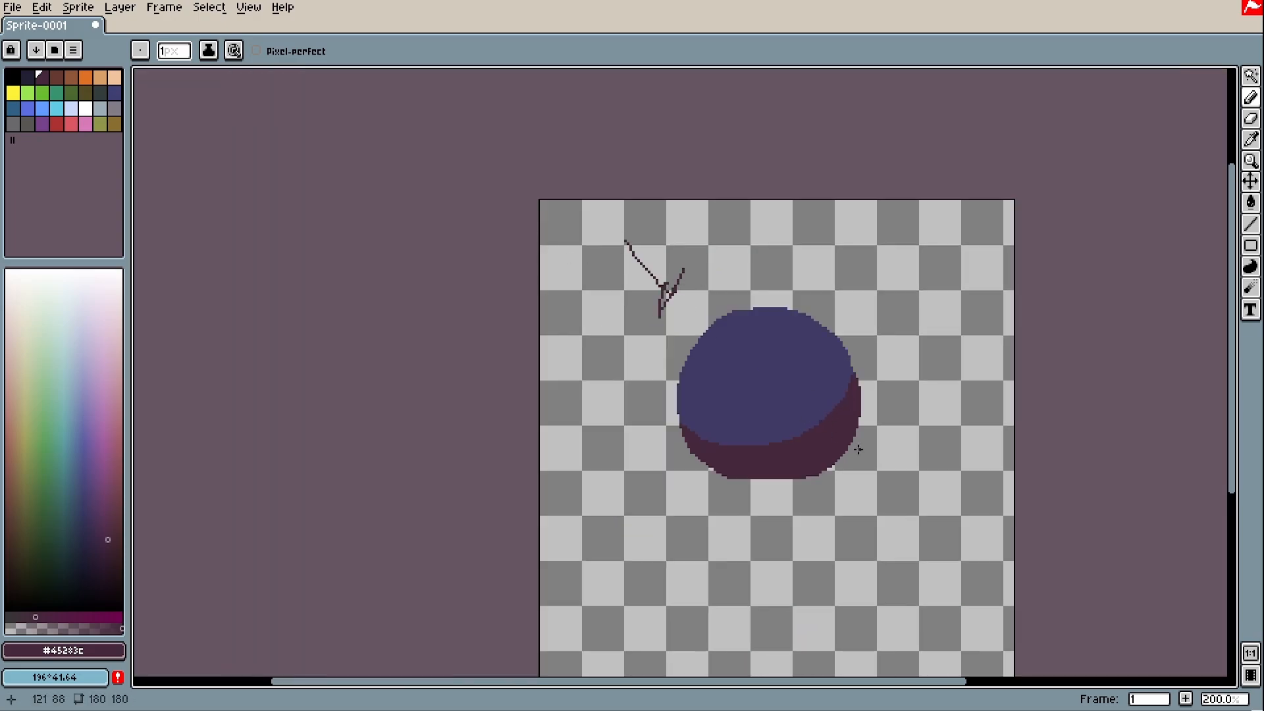
pyautogui.hotkey('ctrl', 'z')
pyautogui.hotkey('ctrl', 'z')
pyautogui.scroll(3, 811, 416)
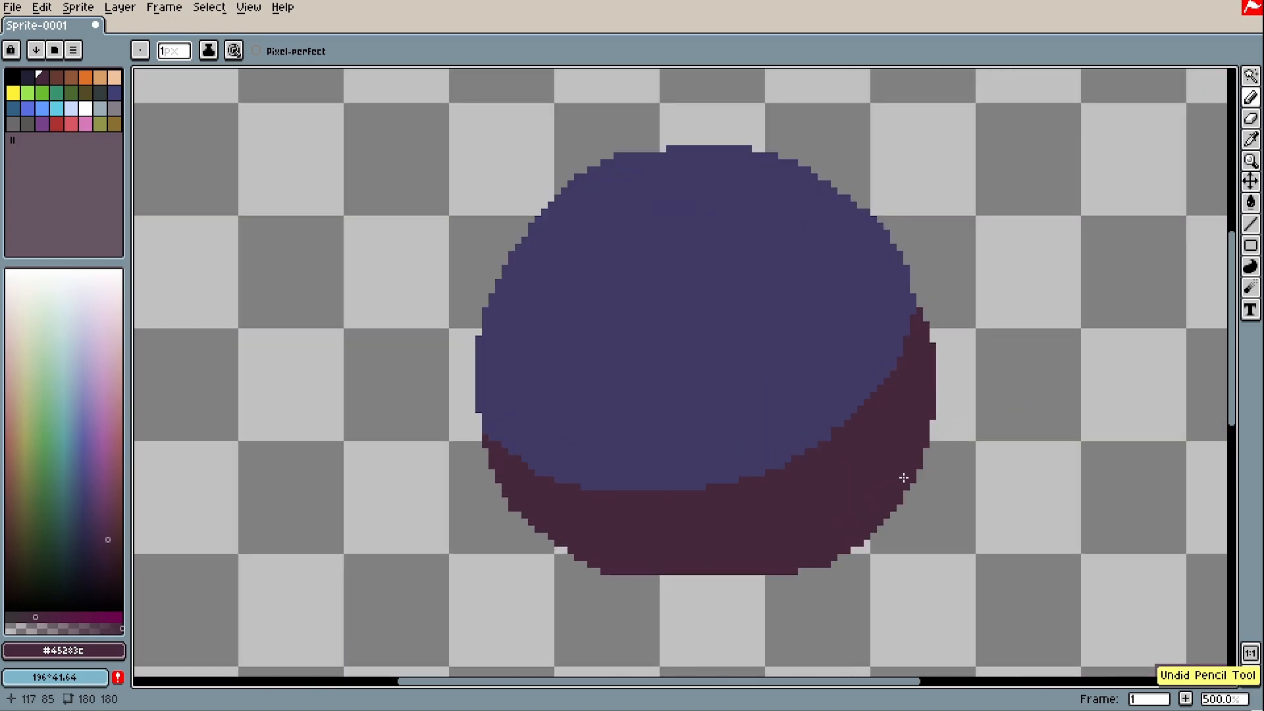
pyautogui.scroll(4, 835, 460)
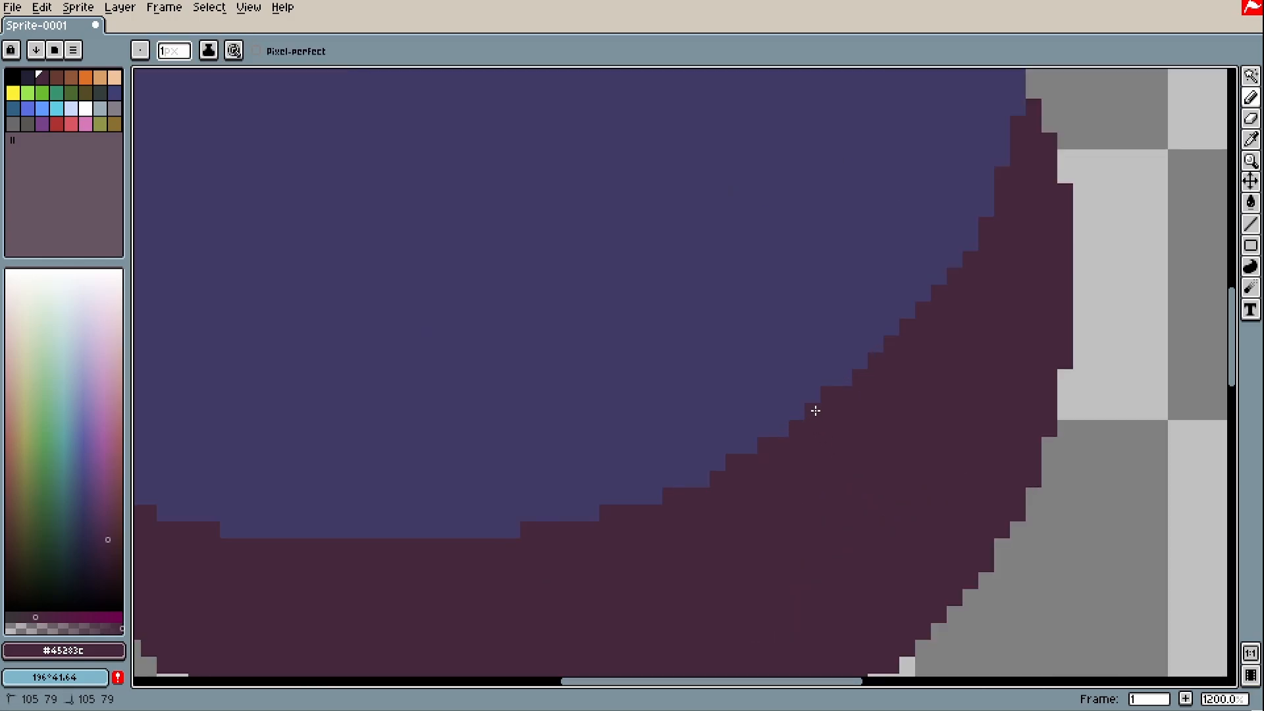
pyautogui.scroll(-2, 687, 568)
pyautogui.press('space')
pyautogui.moveTo(670, 530); pyautogui.dragTo(702, 502)
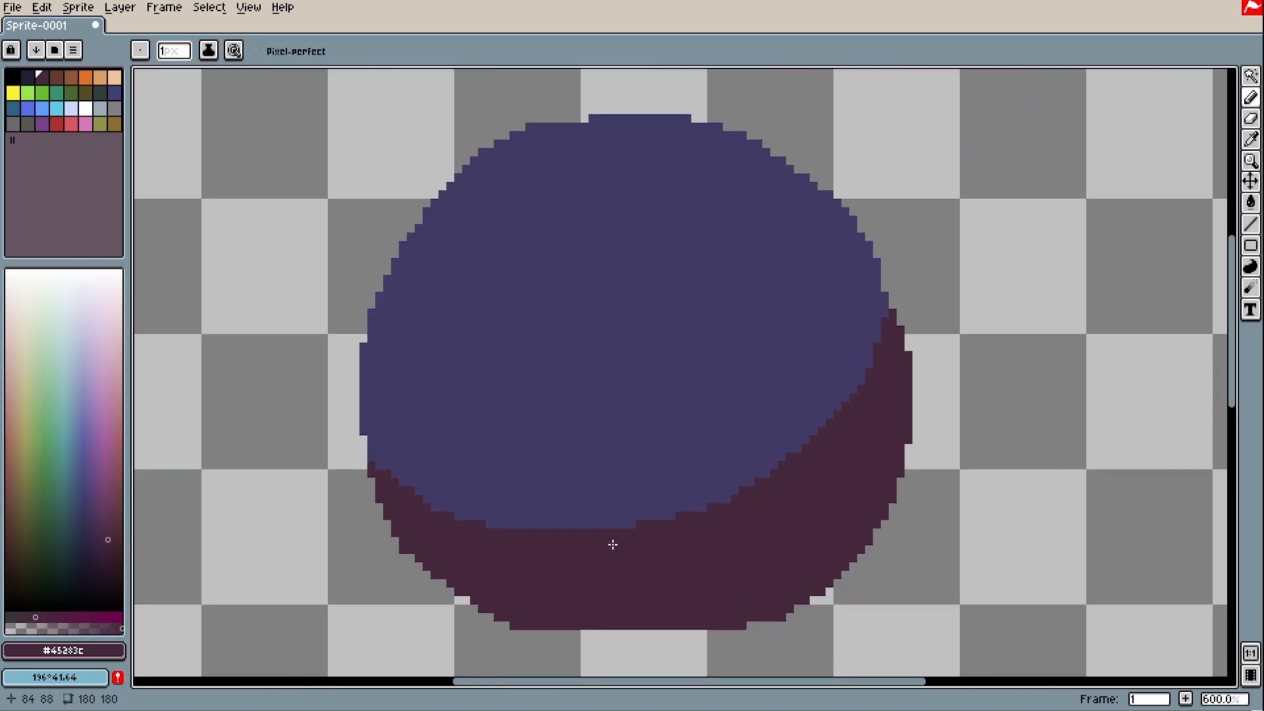
pyautogui.scroll(3, 612, 544)
pyautogui.scroll(-2, 727, 530)
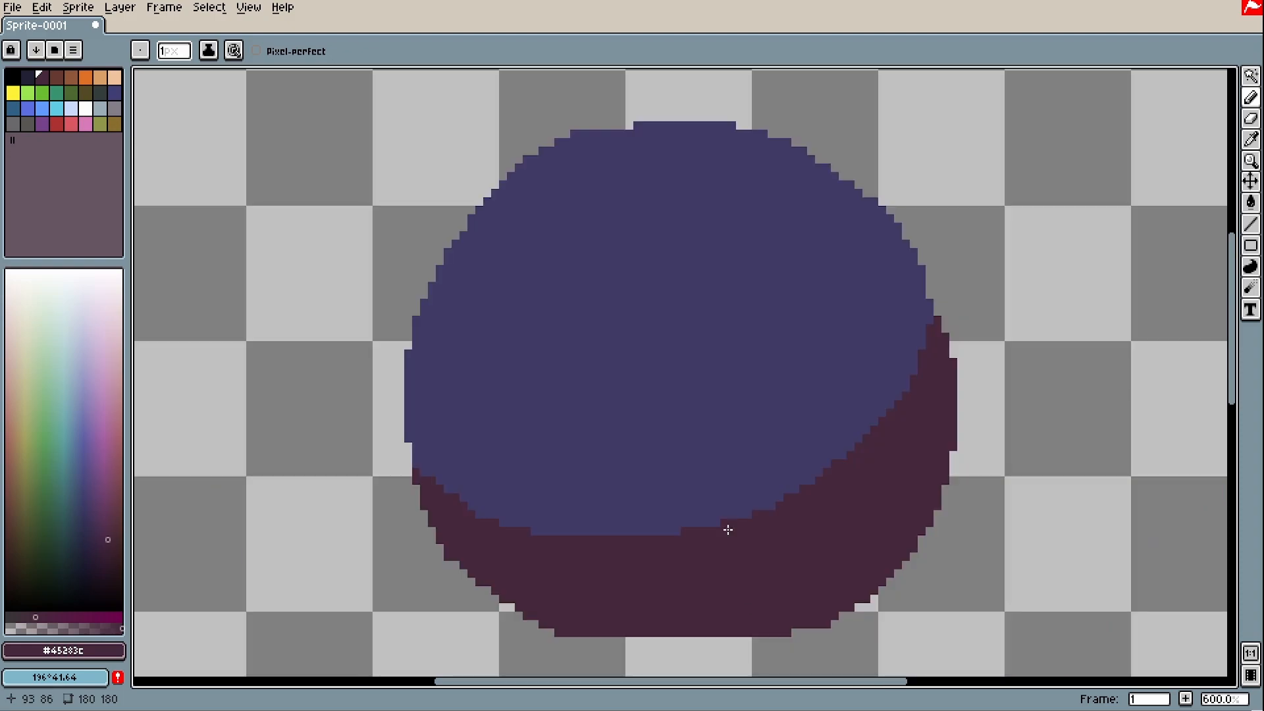
pyautogui.press('space')
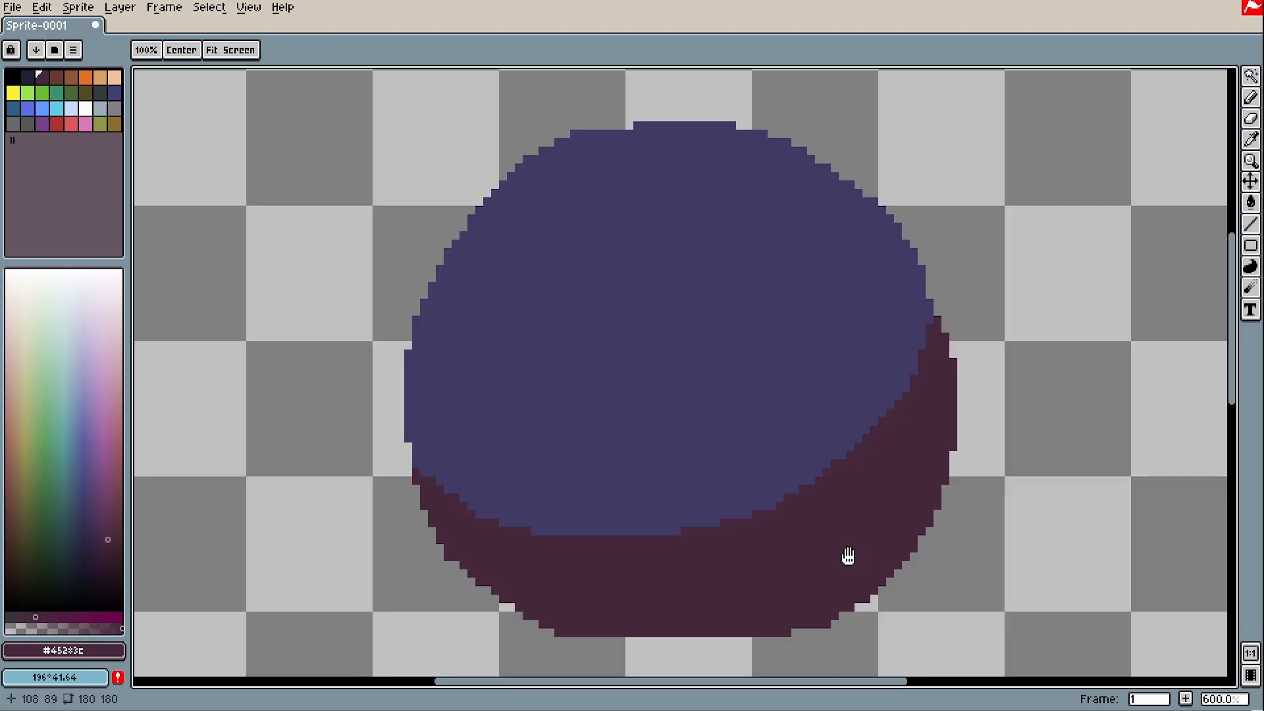
pyautogui.scroll(-4, 844, 556)
# Select a rectangle around the ball and move it to the left
pyautogui.scroll(2, 839, 557)
pyautogui.press('m')
pyautogui.moveTo(970, 647); pyautogui.dragTo(535, 212)
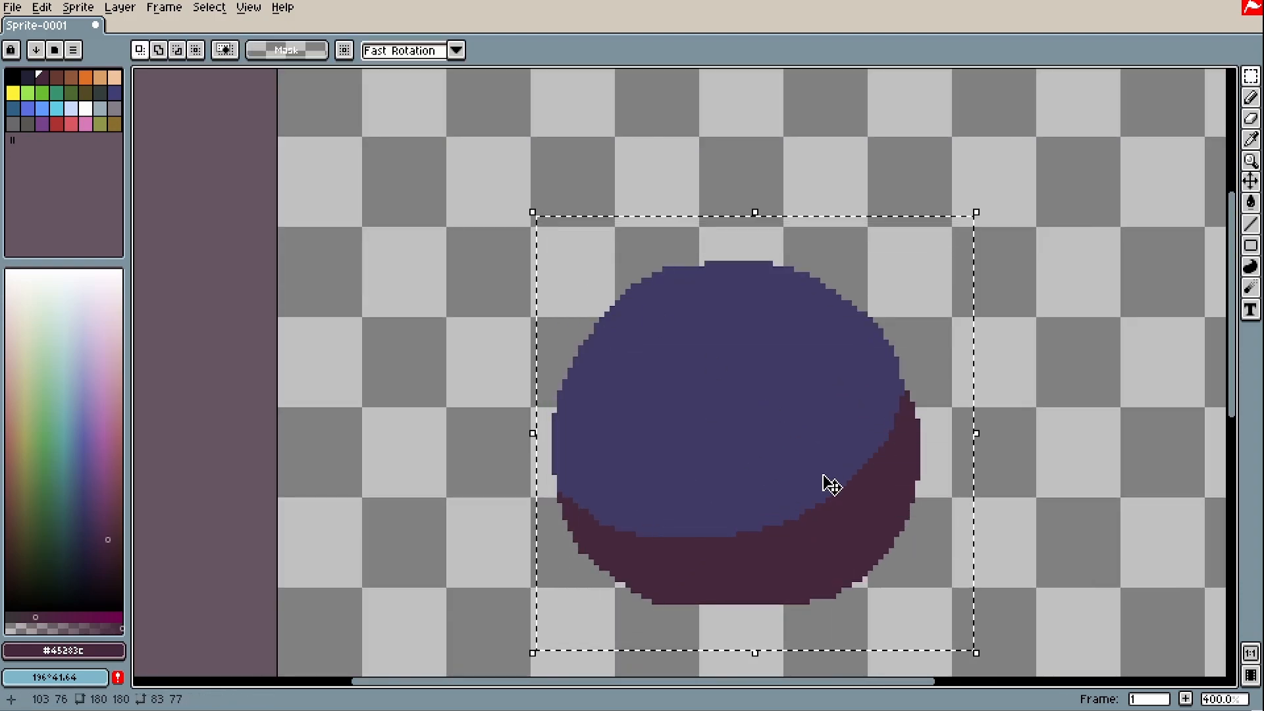
pyautogui.moveTo(826, 482); pyautogui.dragTo(587, 477)
pyautogui.click(869, 522)
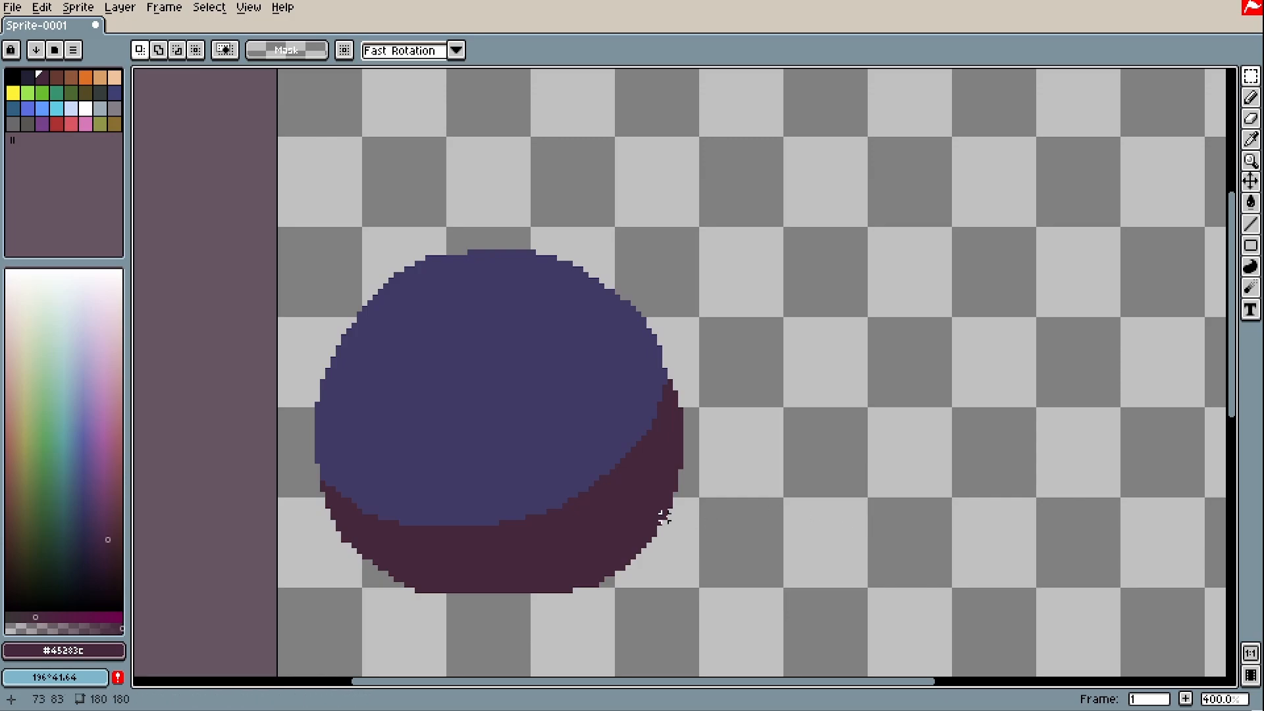
# Sketch note strokes beside the ball: an arc, a vertical line and a short diagonal
pyautogui.press('b')
pyautogui.moveTo(785, 252); pyautogui.dragTo(887, 278)
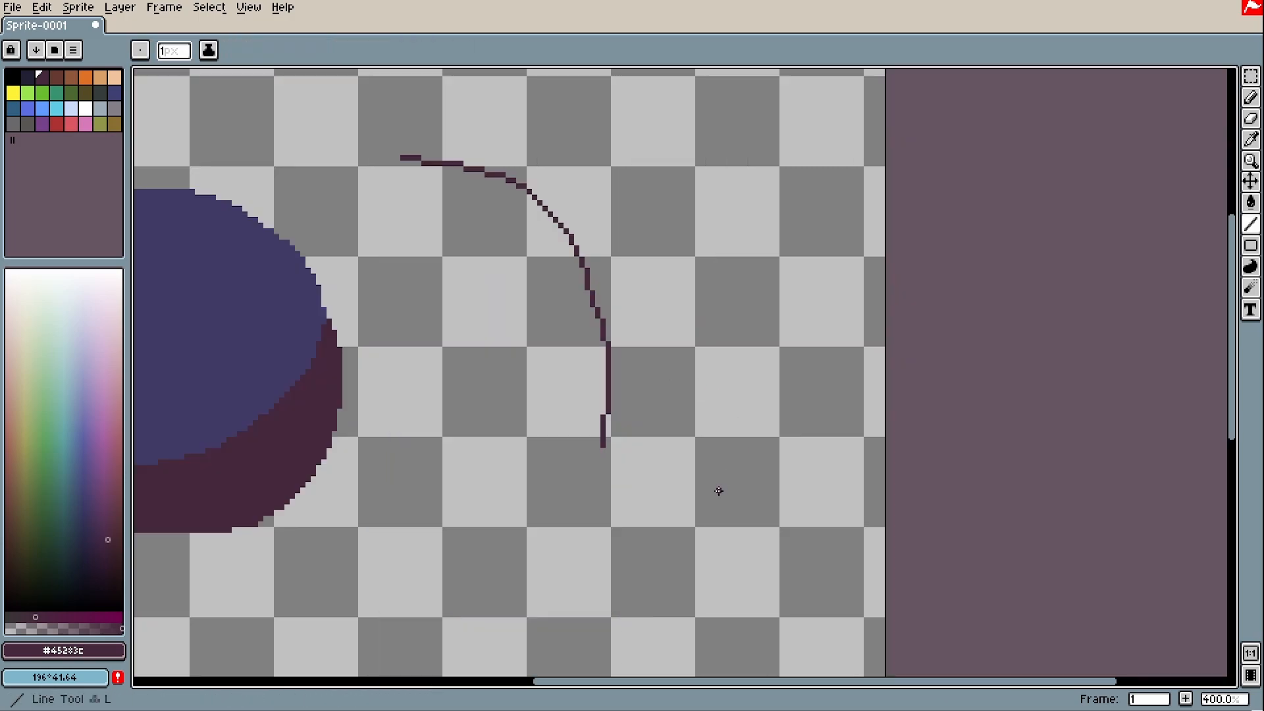
pyautogui.moveTo(718, 492); pyautogui.dragTo(719, 133)
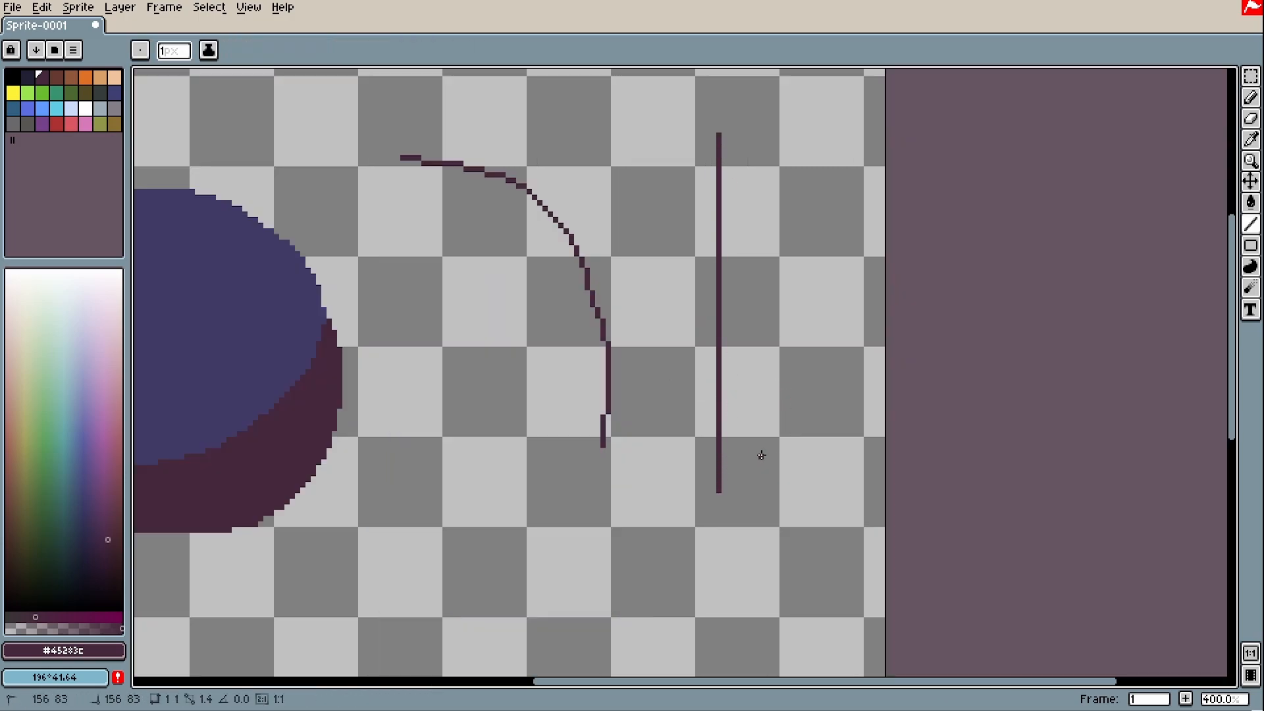
pyautogui.moveTo(760, 456); pyautogui.dragTo(872, 399)
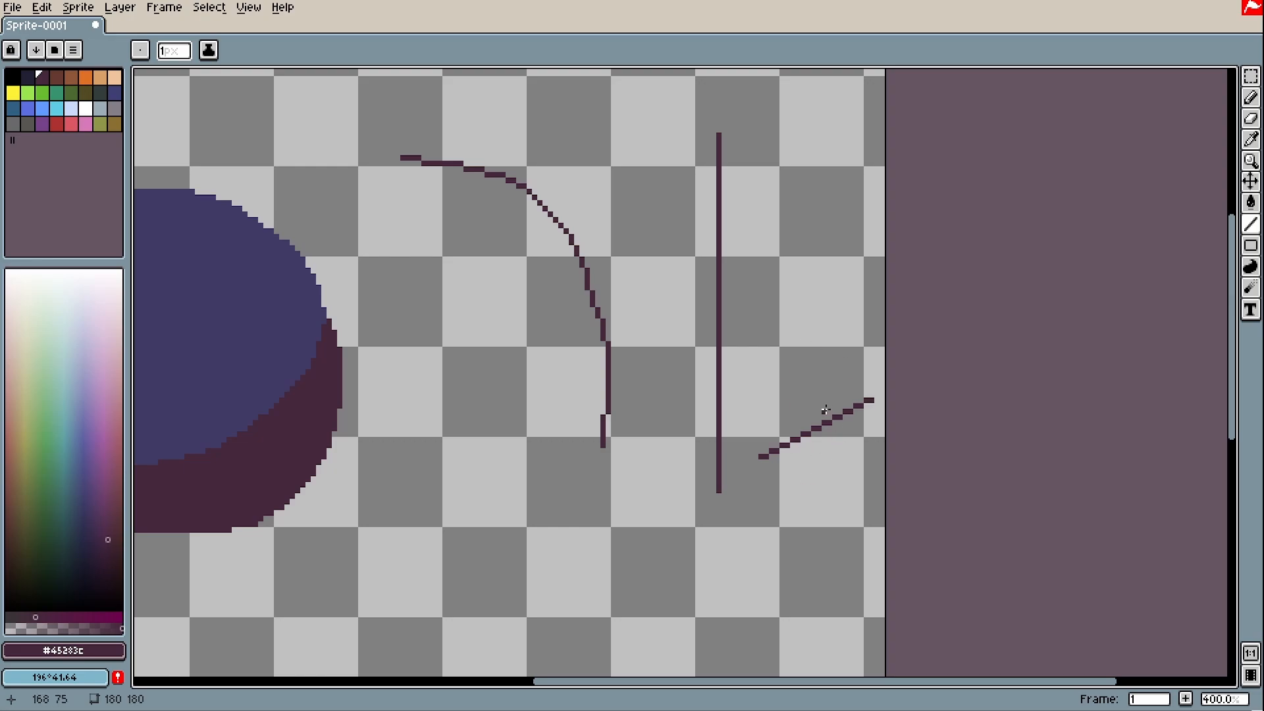
# Add two short step strokes at the diagonal's ends, then bring the ball back into view
pyautogui.scroll(3, 792, 471)
pyautogui.click(700, 452)
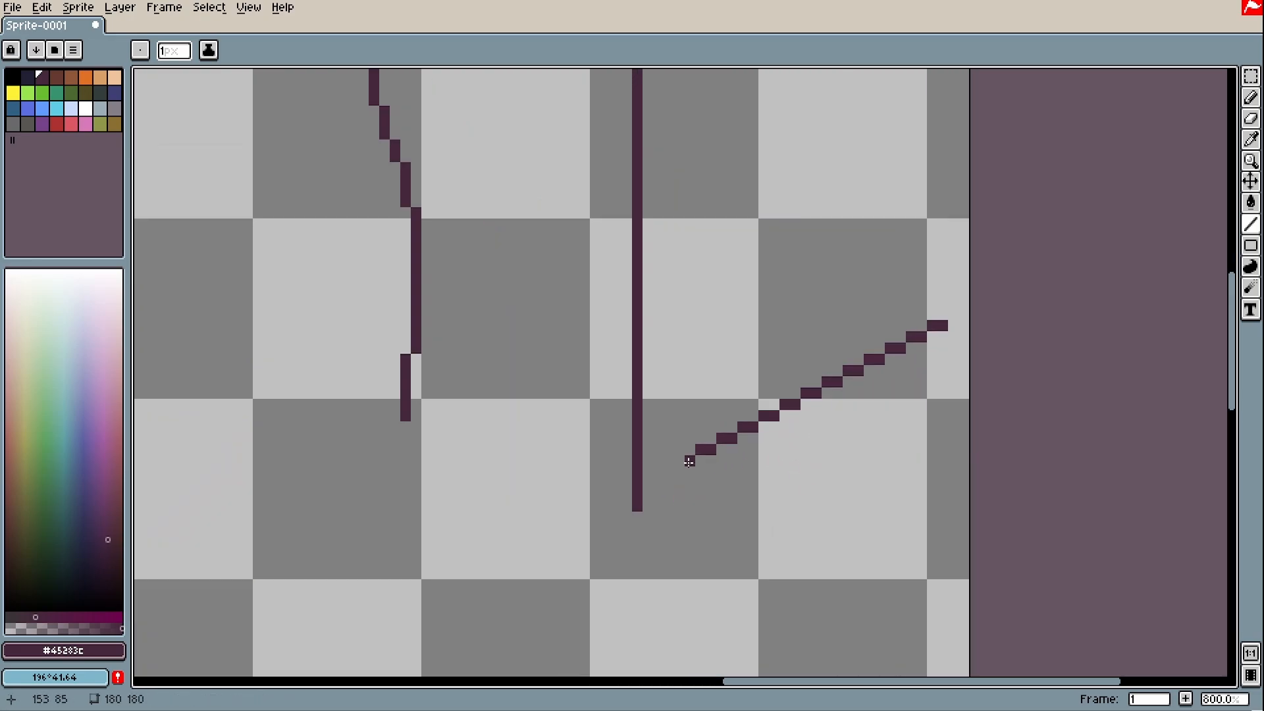
pyautogui.scroll(-3, 897, 513)
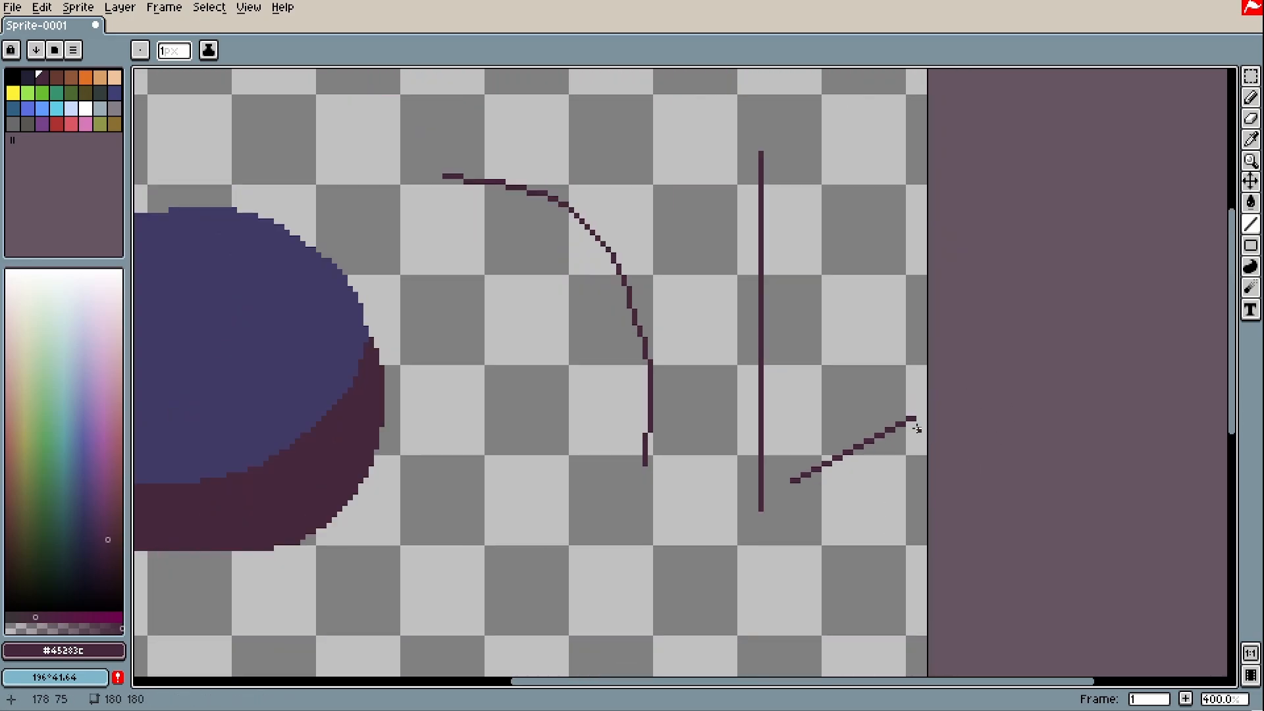
pyautogui.scroll(2, 796, 415)
pyautogui.moveTo(805, 403); pyautogui.dragTo(820, 403)
pyautogui.scroll(-2, 853, 422)
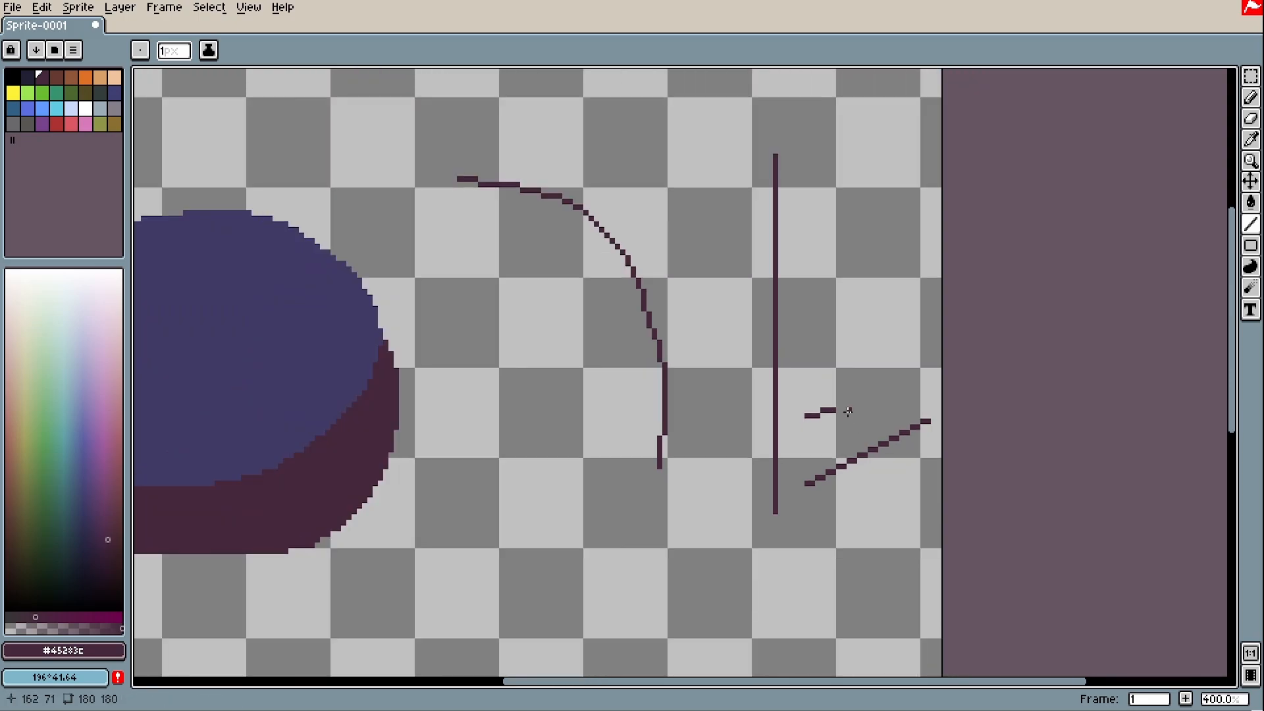
pyautogui.scroll(4, 839, 401)
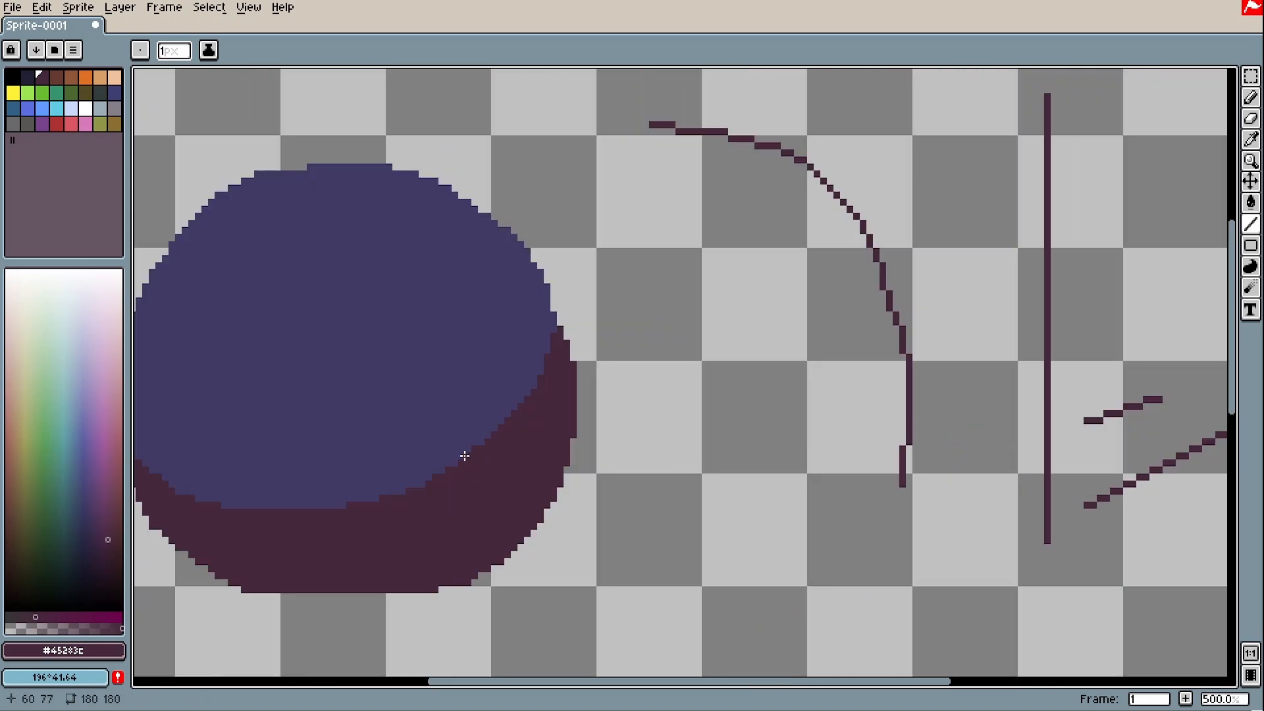
pyautogui.scroll(1, 465, 455)
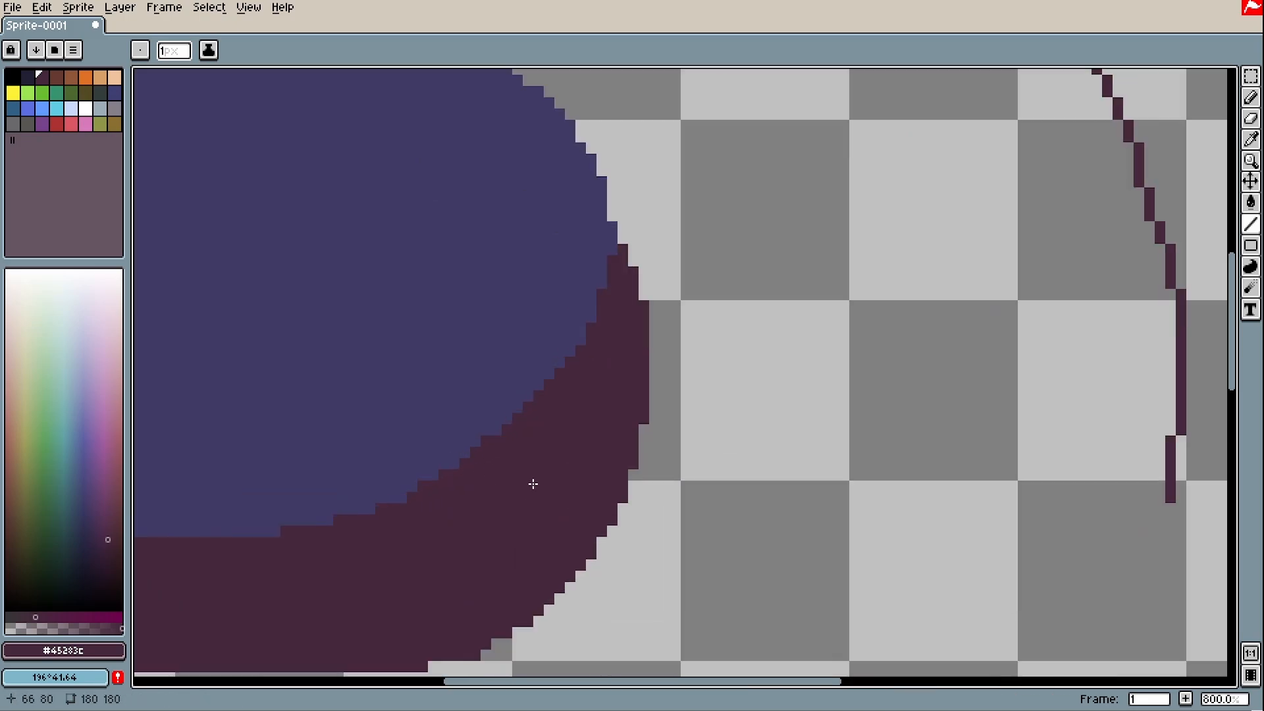
pyautogui.scroll(-1, 531, 482)
pyautogui.moveTo(496, 474); pyautogui.dragTo(777, 472)
pyautogui.scroll(1, 745, 484)
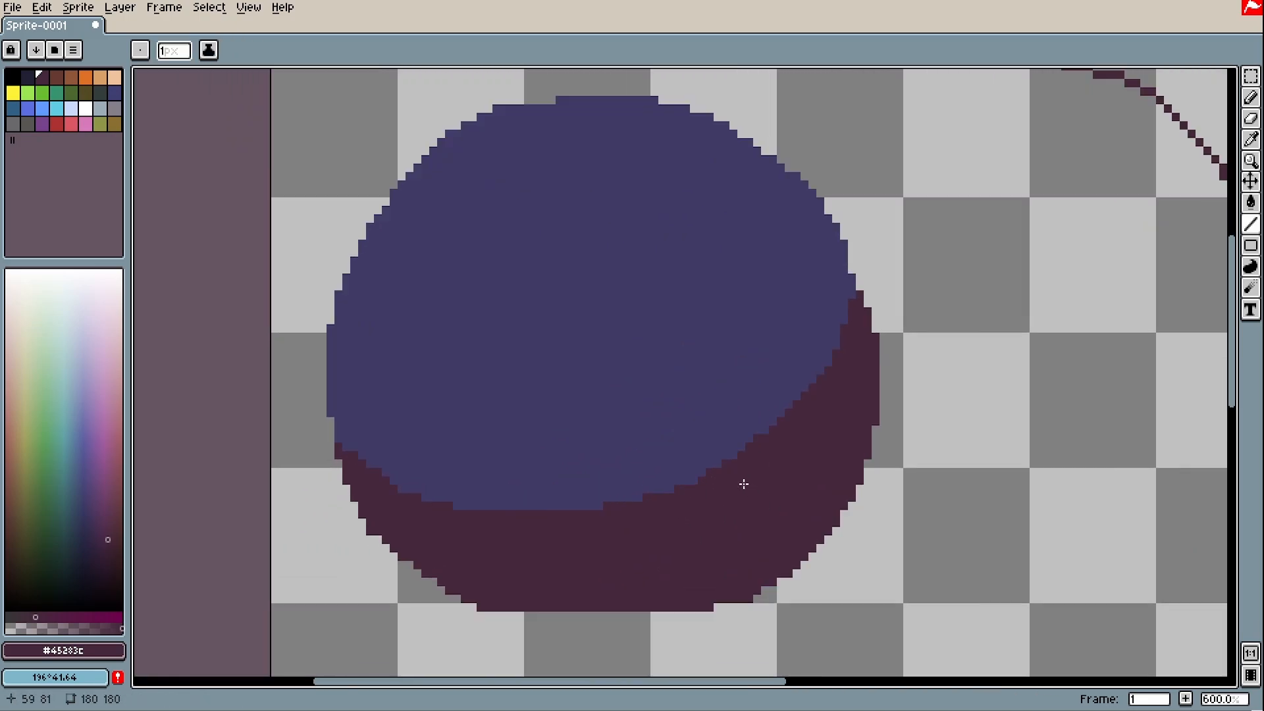
# Eyedrop the ball's blue and pan around to its right edge
pyautogui.press('i')
pyautogui.click(708, 392)
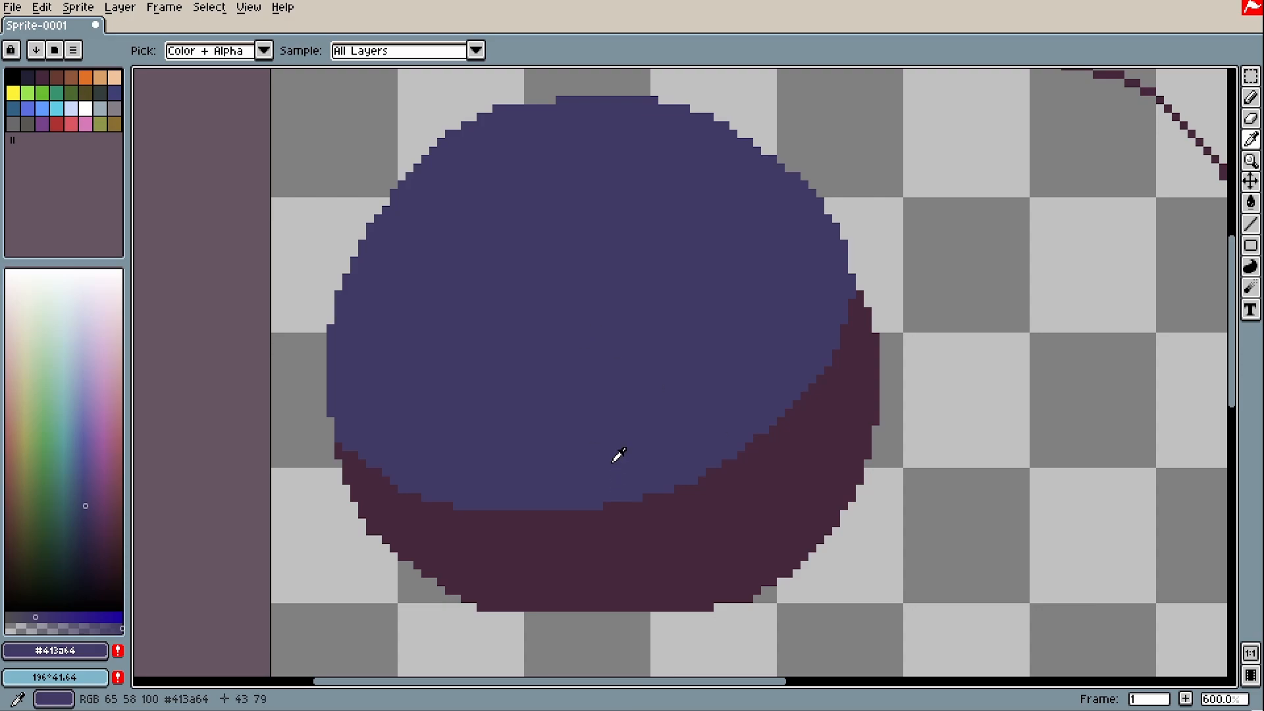
pyautogui.click(653, 502)
pyautogui.click(686, 459)
pyautogui.moveTo(875, 364)
pyautogui.mouseDown()
pyautogui.moveTo(824, 397)
pyautogui.moveTo(366, 369)
pyautogui.mouseUp()
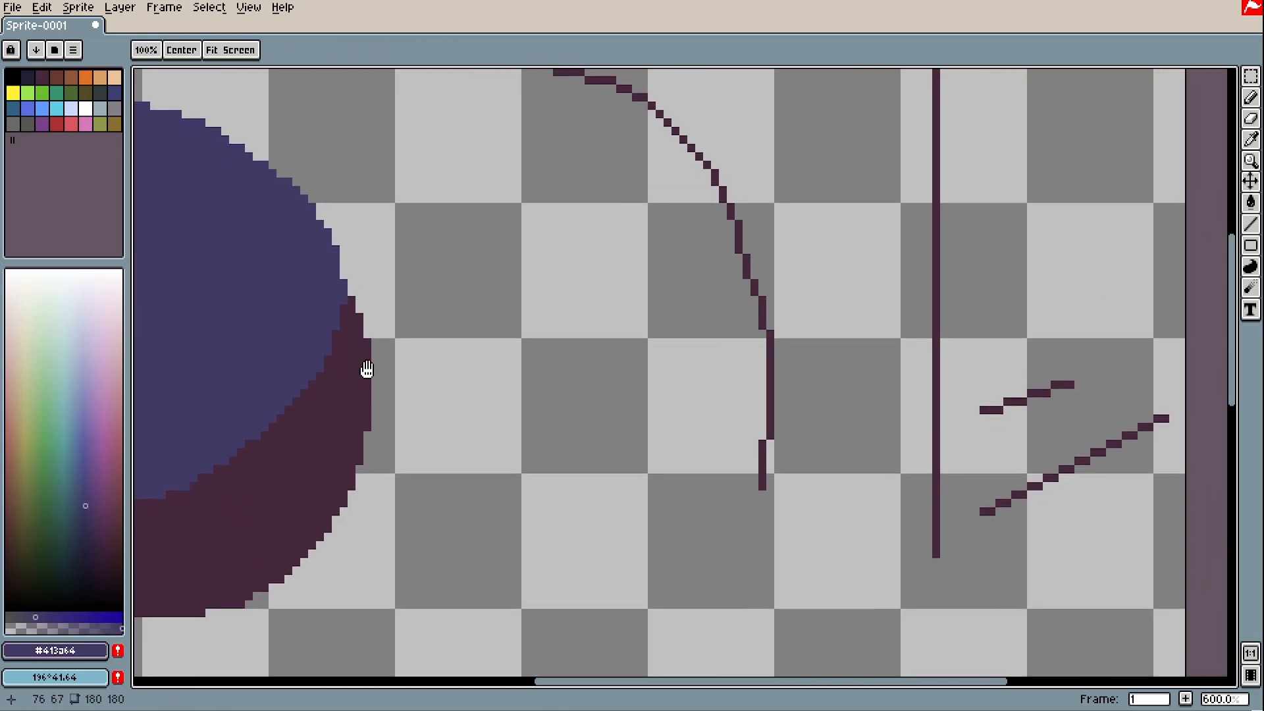
pyautogui.moveTo(562, 323)
pyautogui.mouseDown()
pyautogui.moveTo(545, 353)
pyautogui.moveTo(806, 386)
pyautogui.moveTo(1184, 315)
pyautogui.mouseUp()
pyautogui.scroll(2, 500, 448)
# Sample the maroon shadow and pencil extra maroon pixels onto the ball's right edge
pyautogui.keyDown('alt'); pyautogui.click(513, 470); pyautogui.keyUp('alt')
pyautogui.press('b')
pyautogui.moveTo(479, 395); pyautogui.dragTo(524, 443)
pyautogui.scroll(-4, 609, 487)
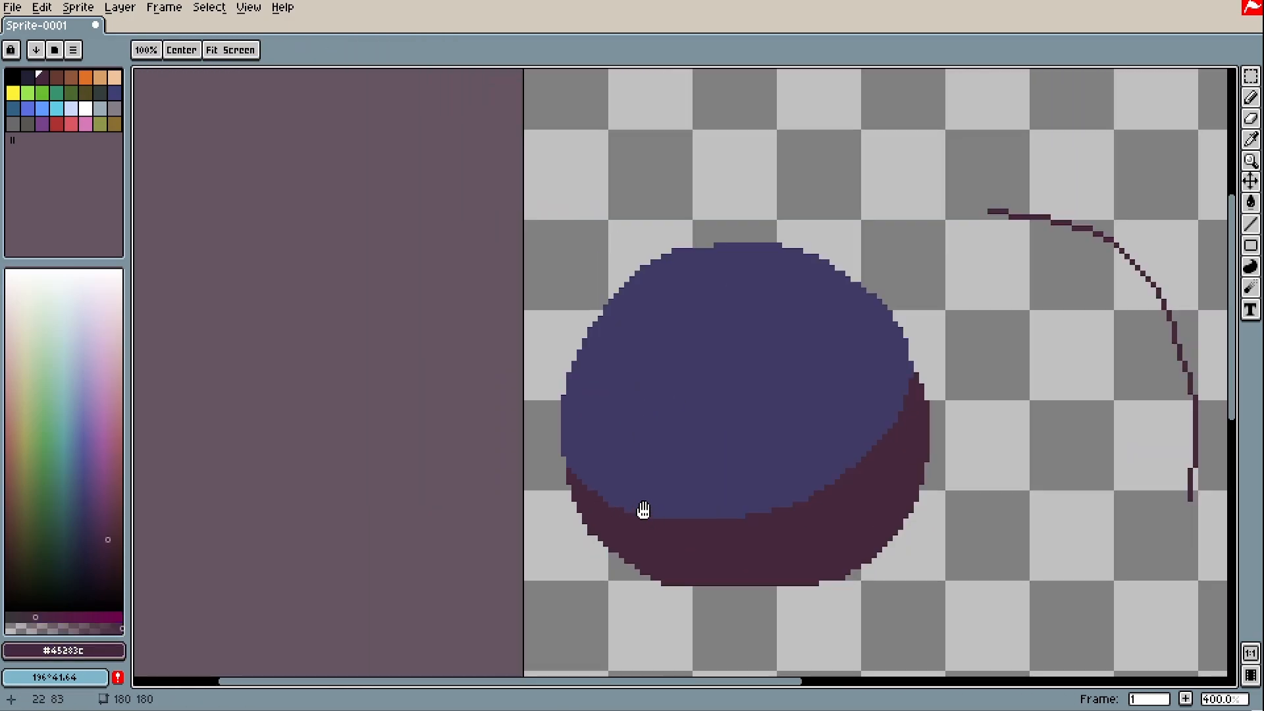
pyautogui.moveTo(643, 511); pyautogui.dragTo(617, 485)
pyautogui.scroll(4, 541, 412)
pyautogui.click(520, 454)
pyautogui.scroll(-5, 586, 483)
pyautogui.scroll(3, 637, 501)
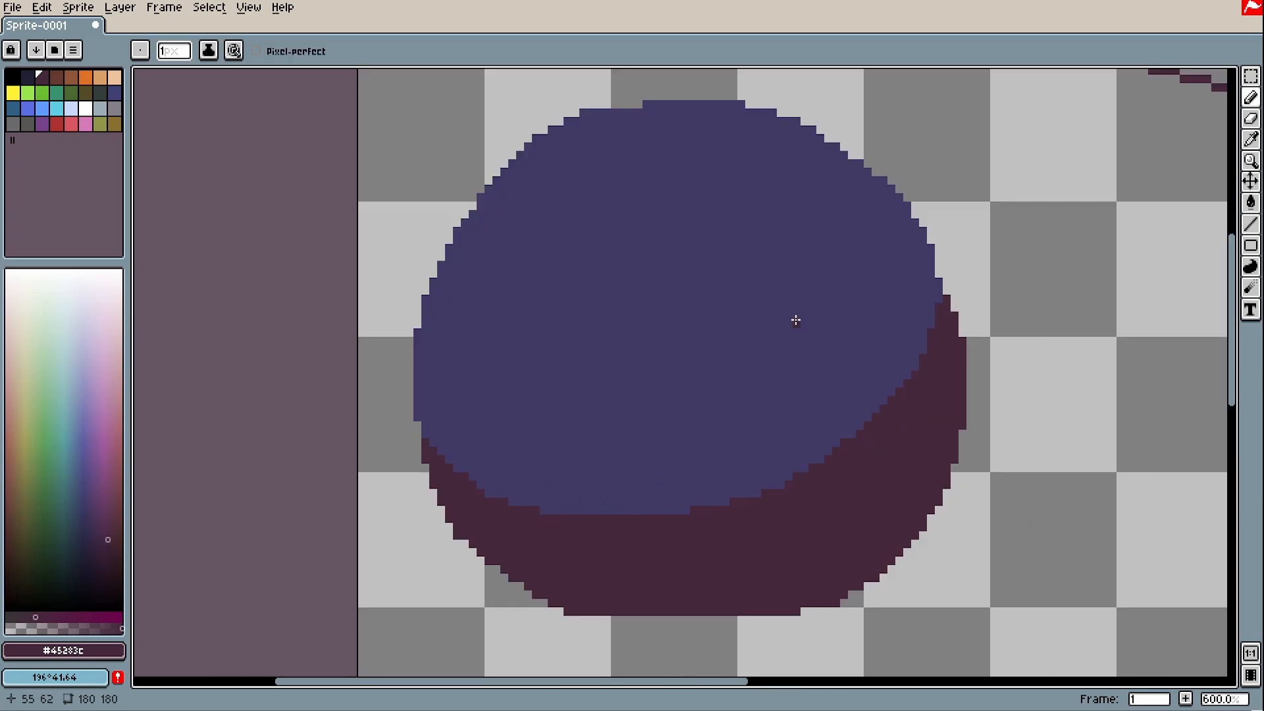
# Undo a stray pixel on the blue area and eyedrop colours along the blue-shadow boundary
pyautogui.click(715, 468)
pyautogui.scroll(1, 714, 477)
pyautogui.hotkey('ctrl', 'z')
pyautogui.press('i')
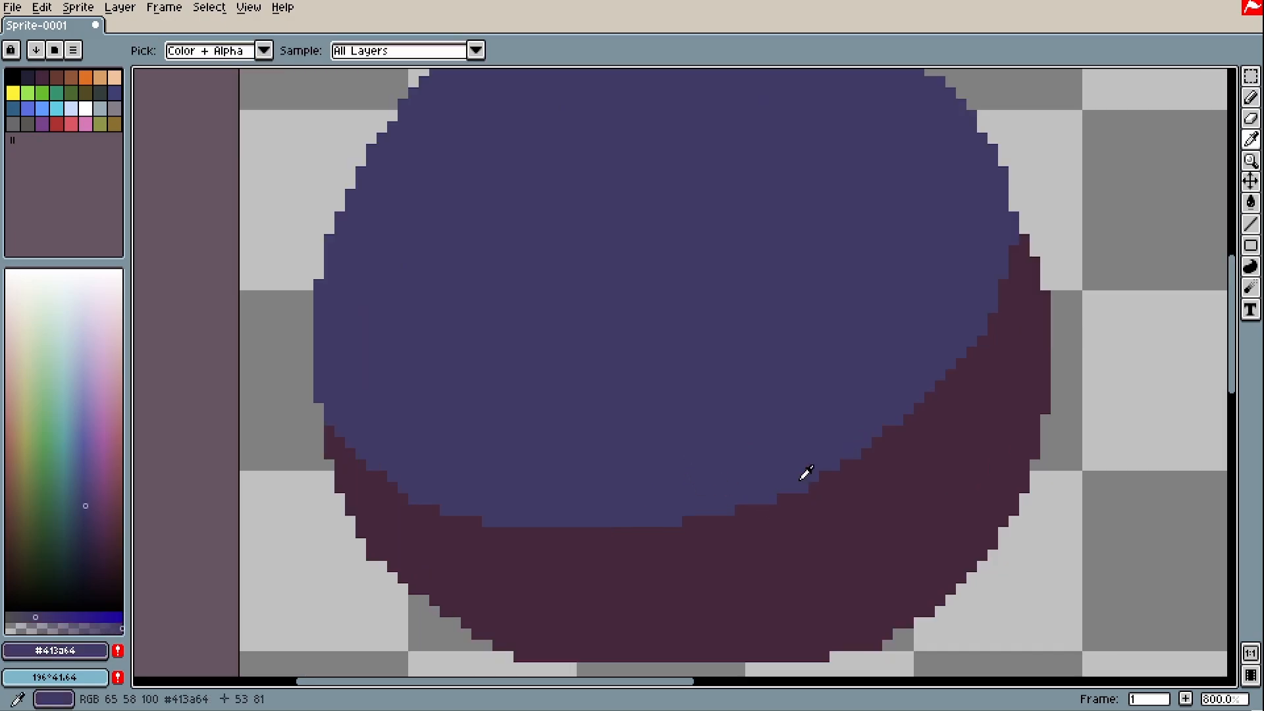
pyautogui.click(804, 474)
pyautogui.click(818, 496)
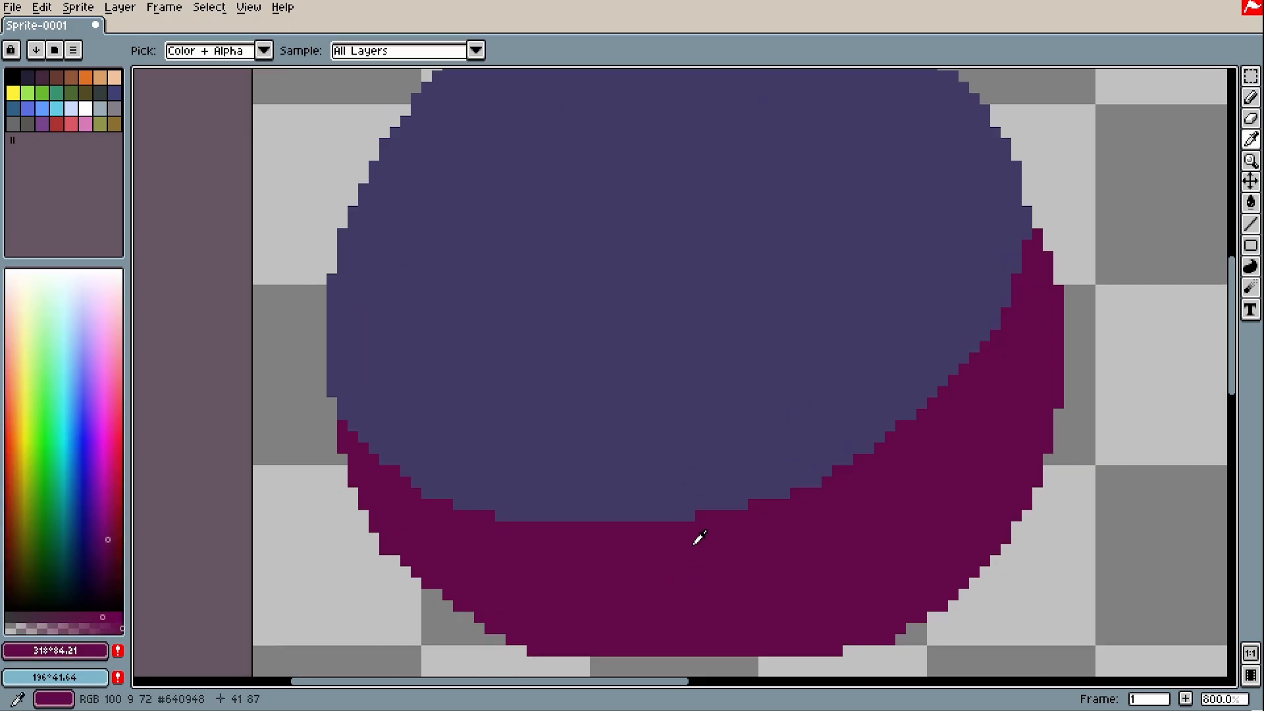
pyautogui.moveTo(697, 560); pyautogui.dragTo(701, 456)
pyautogui.press('space')
# Pick purple #531F62 and place one pixel where the shadow meets the blue
pyautogui.press('g')
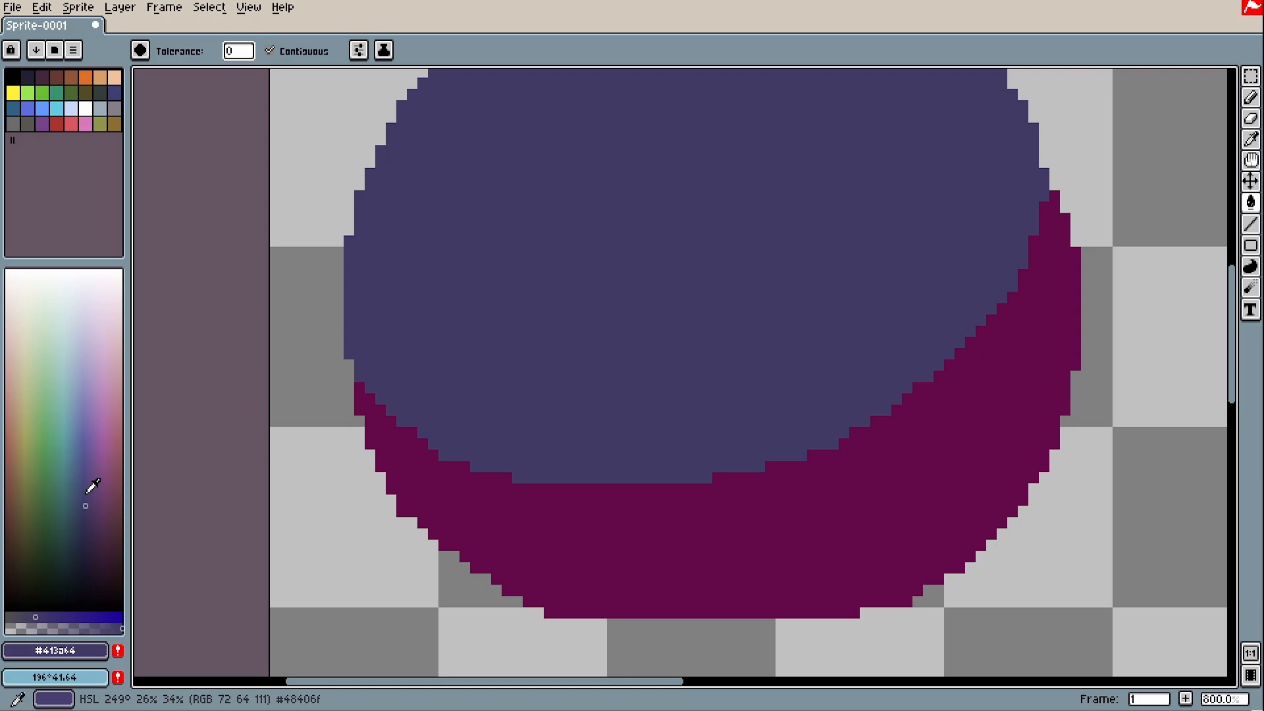
pyautogui.click(98, 526)
pyautogui.click(65, 616)
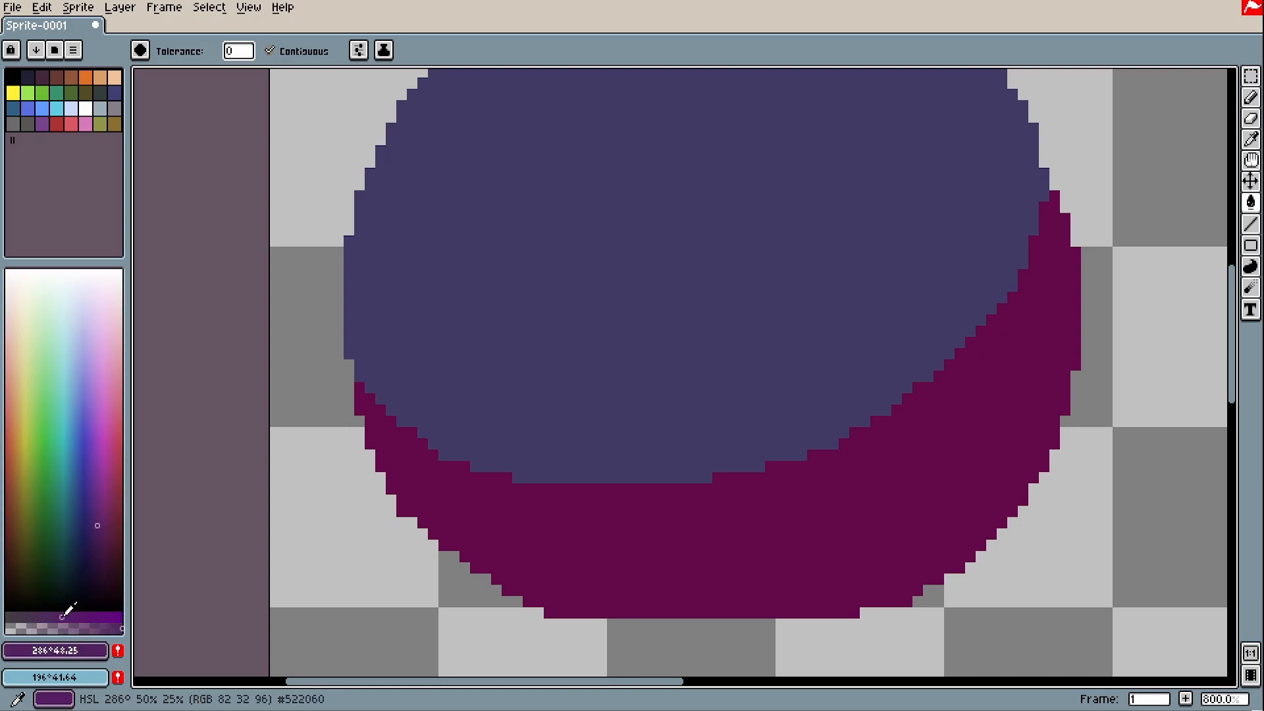
pyautogui.press('b')
pyautogui.click(517, 479)
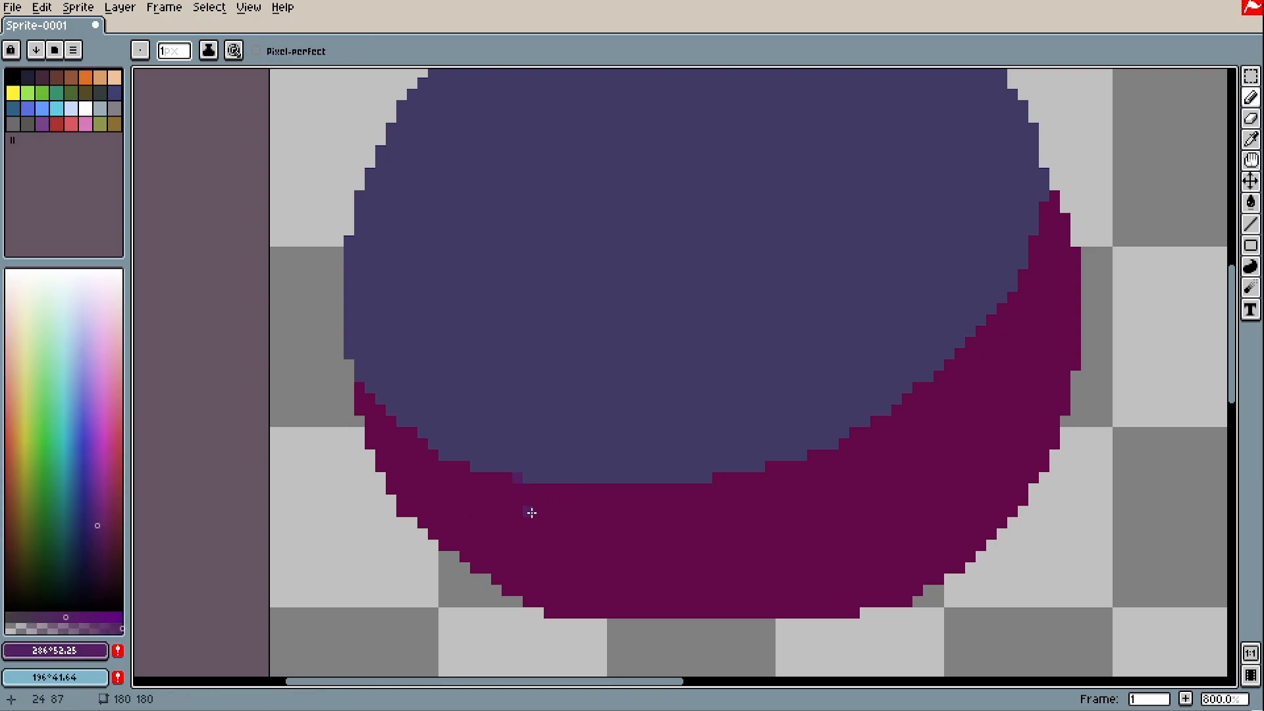
pyautogui.press('i')
pyautogui.moveTo(529, 506)
pyautogui.mouseDown()
pyautogui.moveTo(518, 456)
pyautogui.moveTo(522, 493)
pyautogui.moveTo(516, 480)
pyautogui.mouseUp()
pyautogui.press('b')
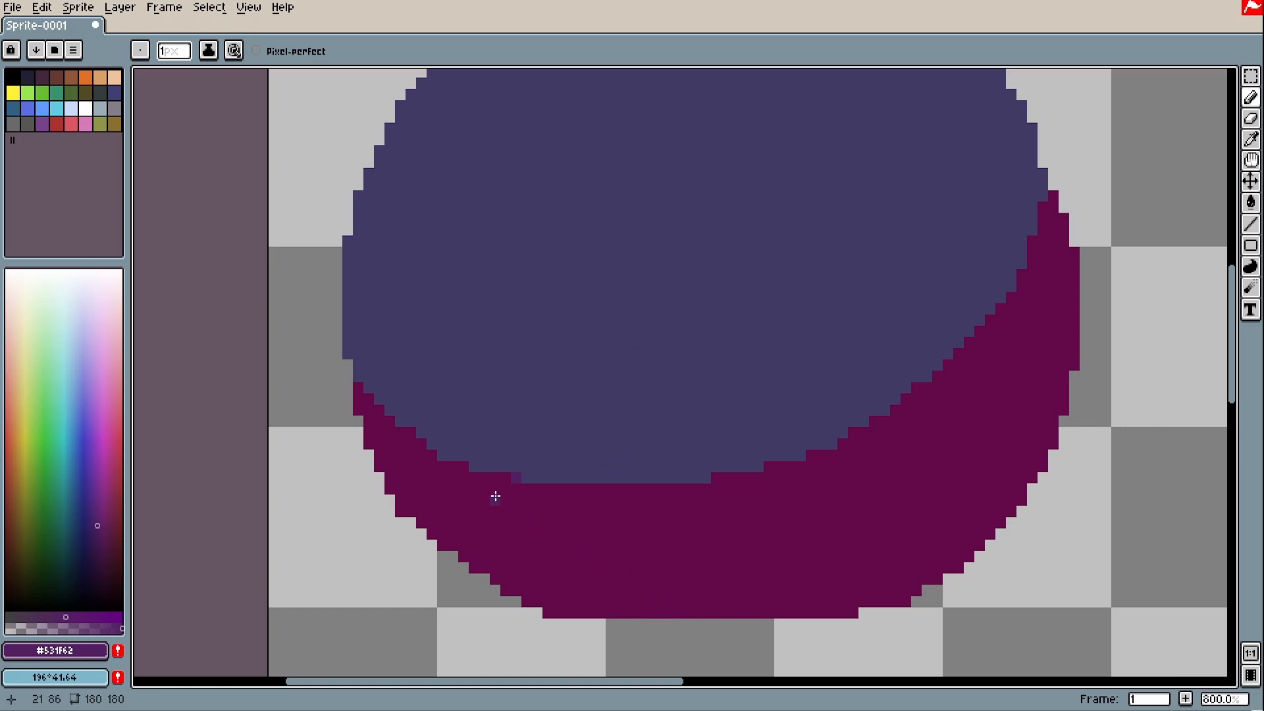
# Replace the palette with one built from the sprite's four colours
pyautogui.scroll(2, 491, 497)
pyautogui.click(73, 50)
pyautogui.click(200, 150)
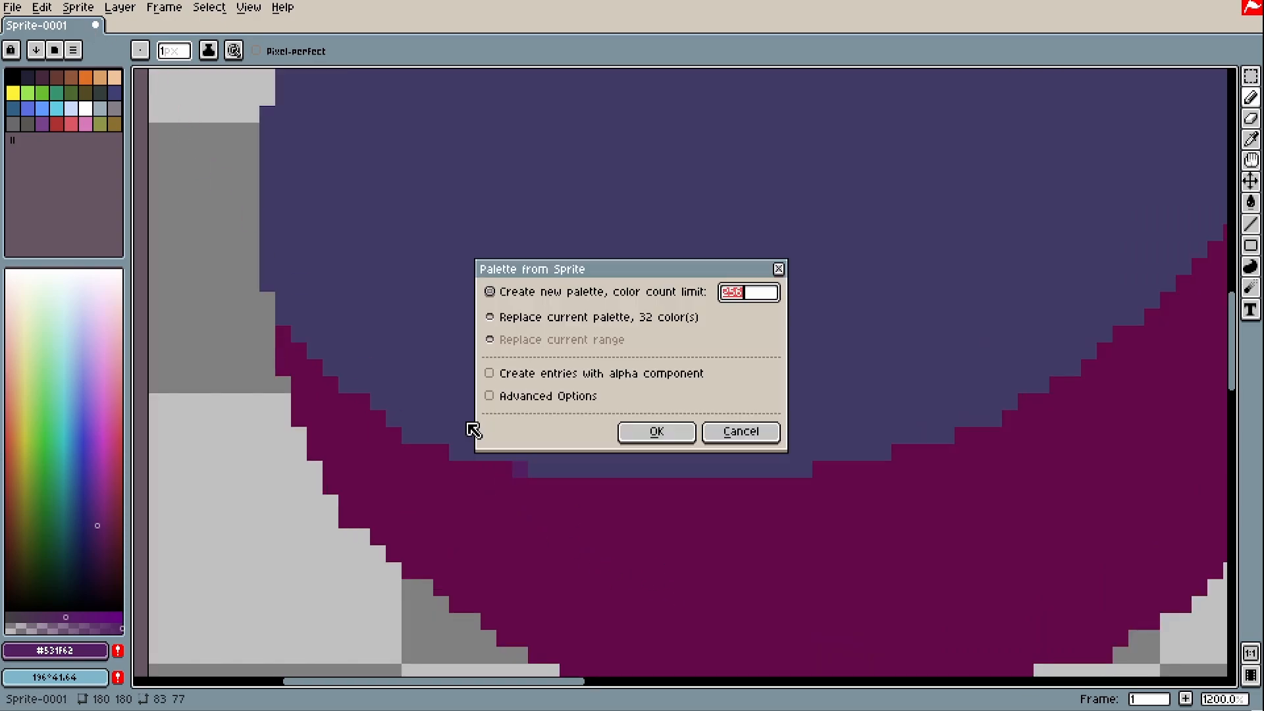
pyautogui.click(653, 434)
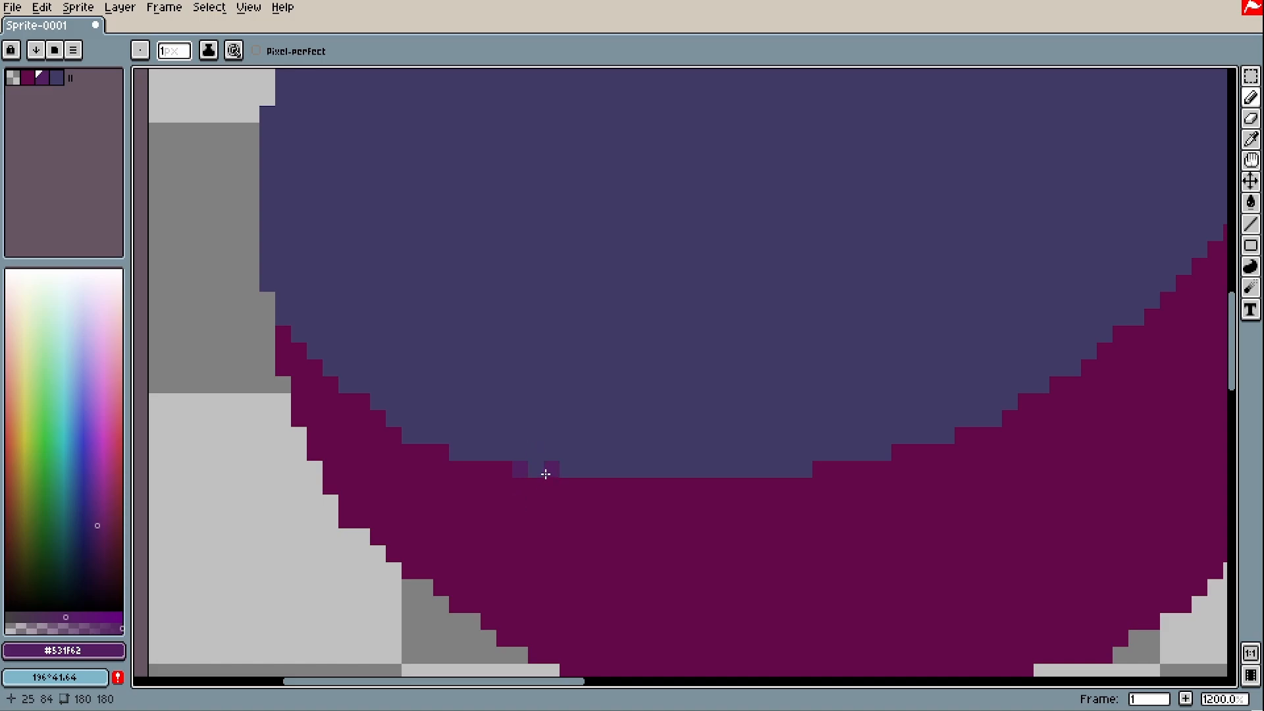
pyautogui.scroll(-2, 513, 482)
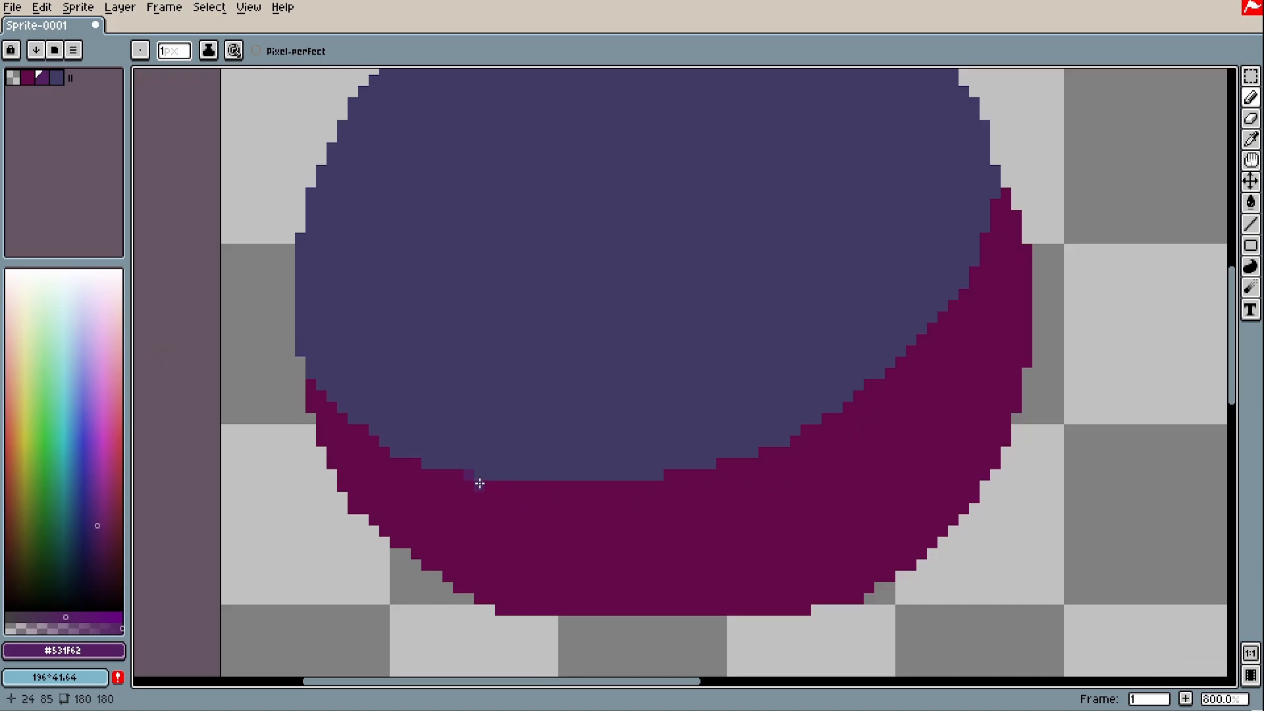
# Bring the empty area right of the ball into view and eyedrop the magenta shadow colour
pyautogui.press('i')
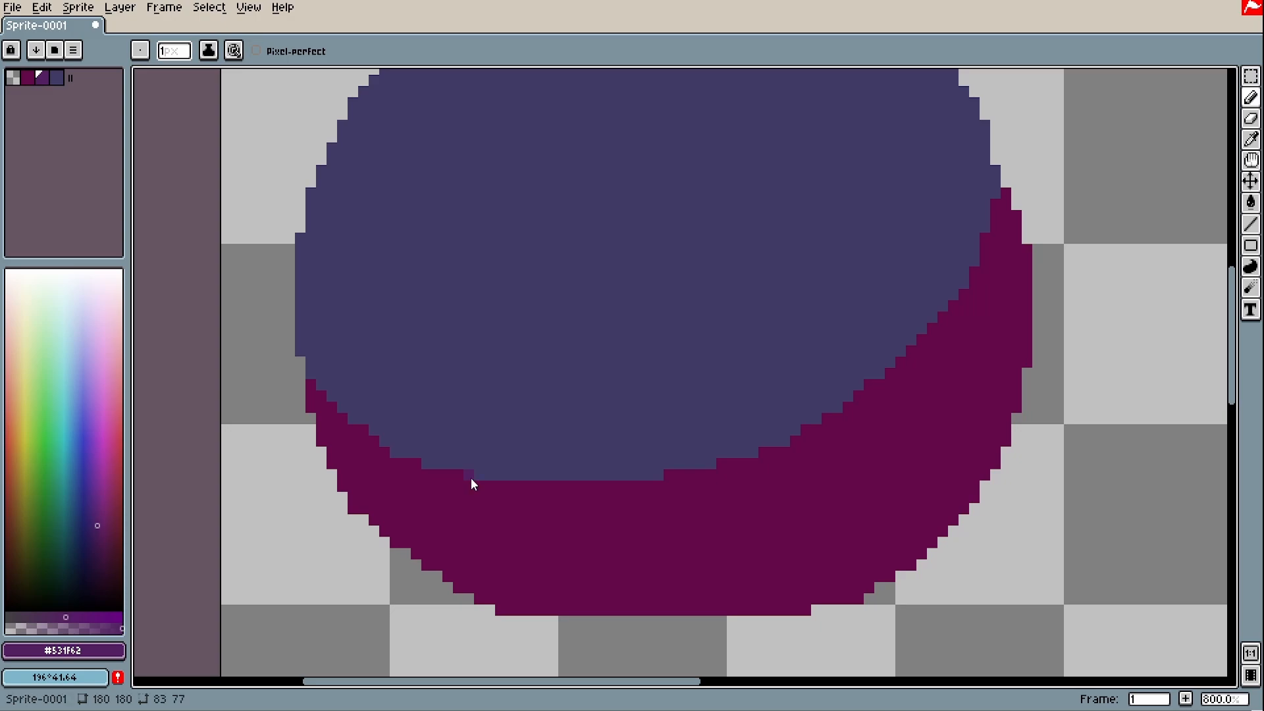
pyautogui.moveTo(931, 471); pyautogui.dragTo(641, 480)
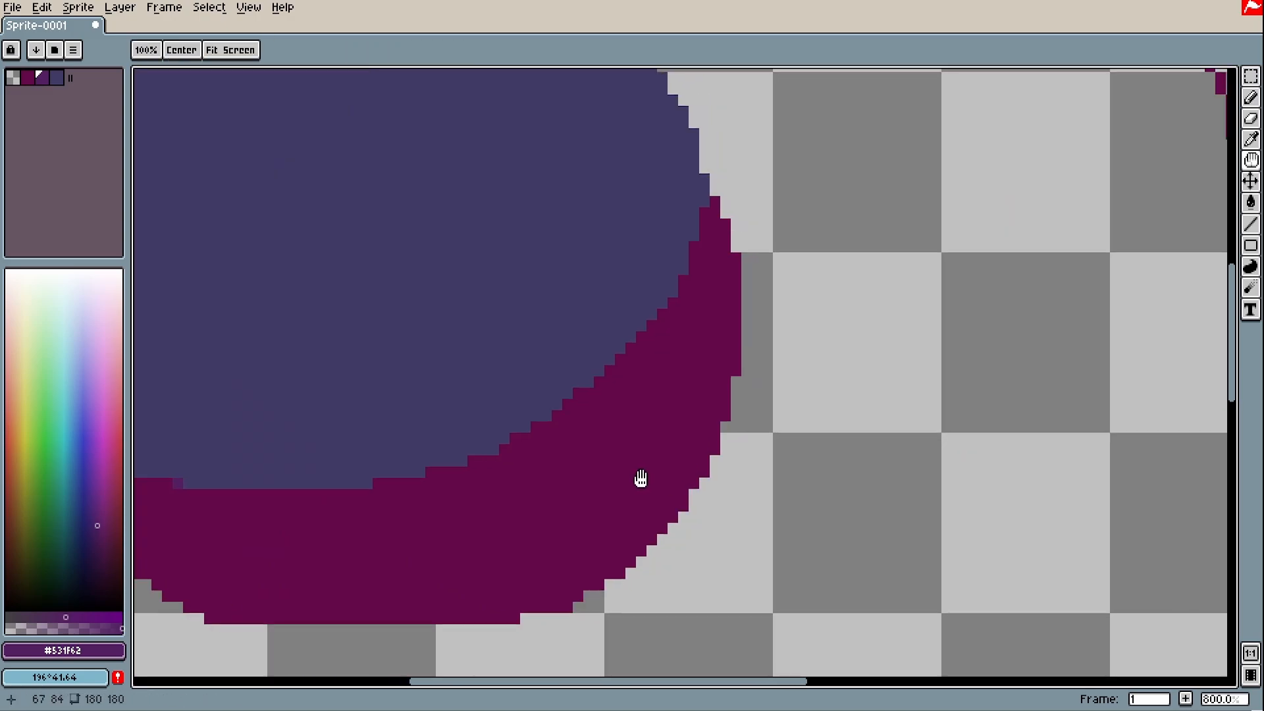
pyautogui.press('b')
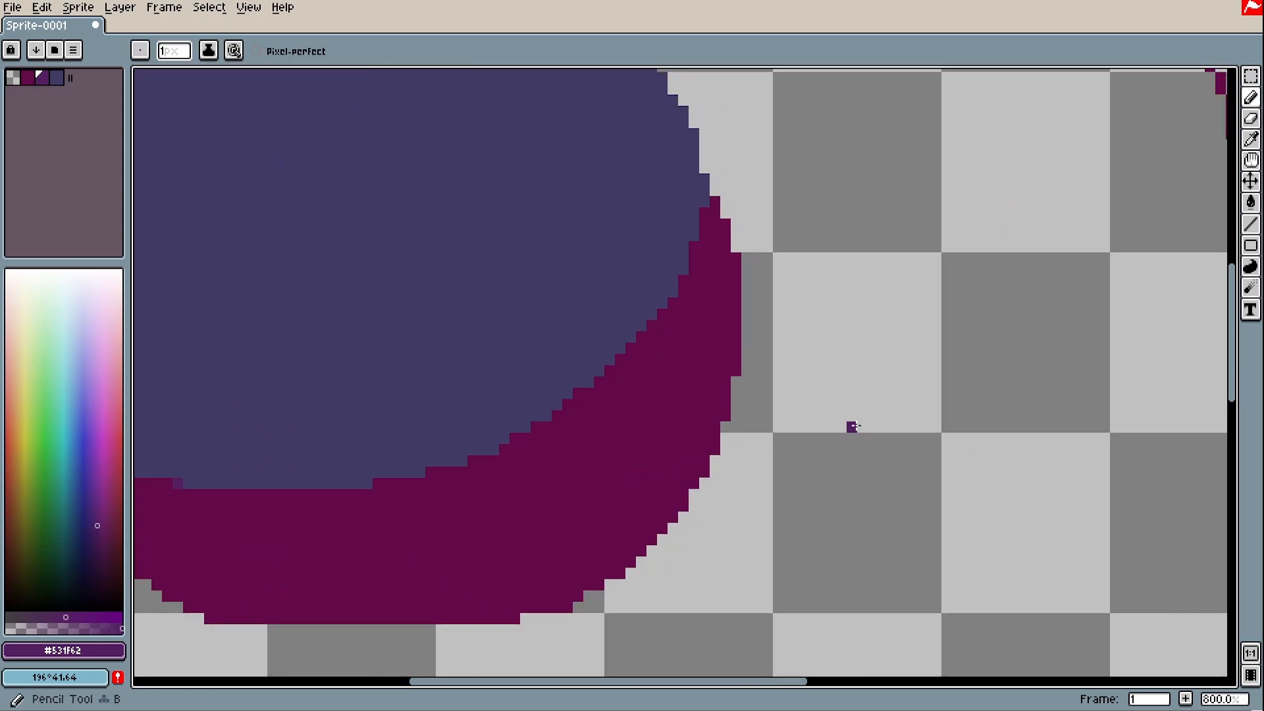
pyautogui.press('i')
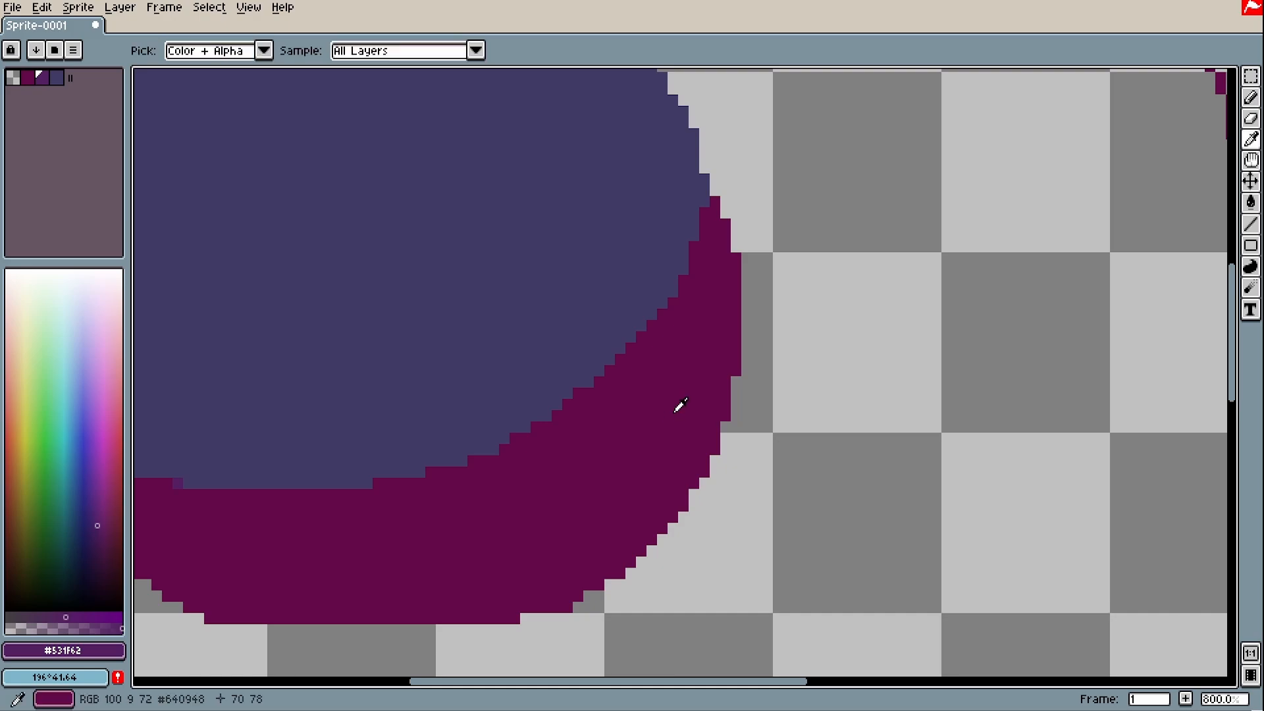
pyautogui.click(675, 411)
pyautogui.press('b')
# Draw short horizontal and vertical magenta ticks right of the ball, undoing two misfired strokes
pyautogui.moveTo(830, 427); pyautogui.dragTo(840, 426)
pyautogui.hotkey('ctrl', 'z')
pyautogui.scroll(1, 835, 419)
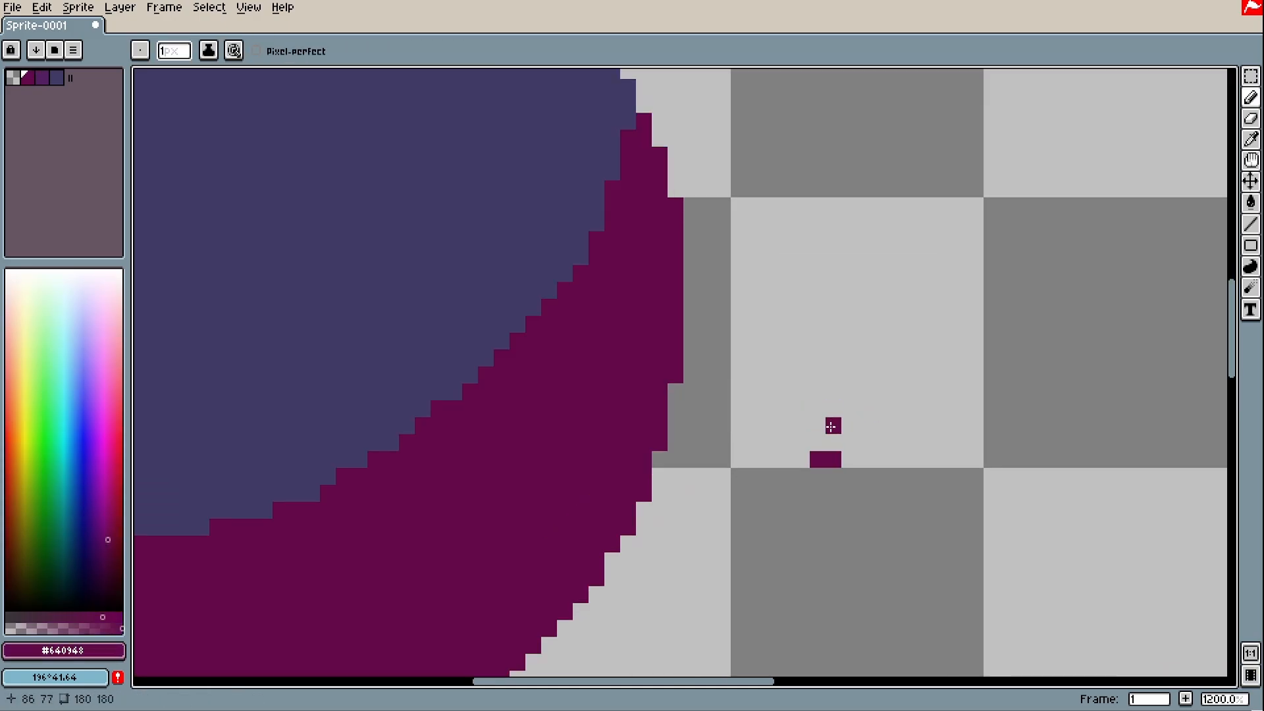
pyautogui.moveTo(833, 341)
pyautogui.mouseDown()
pyautogui.moveTo(839, 398)
pyautogui.moveTo(816, 389)
pyautogui.moveTo(847, 395)
pyautogui.moveTo(786, 358)
pyautogui.mouseUp()
pyautogui.hotkey('ctrl', 'z')
pyautogui.hotkey('ctrl', 'z')
pyautogui.moveTo(849, 442); pyautogui.dragTo(865, 443)
pyautogui.moveTo(802, 341); pyautogui.dragTo(802, 324)
pyautogui.scroll(-4, 802, 373)
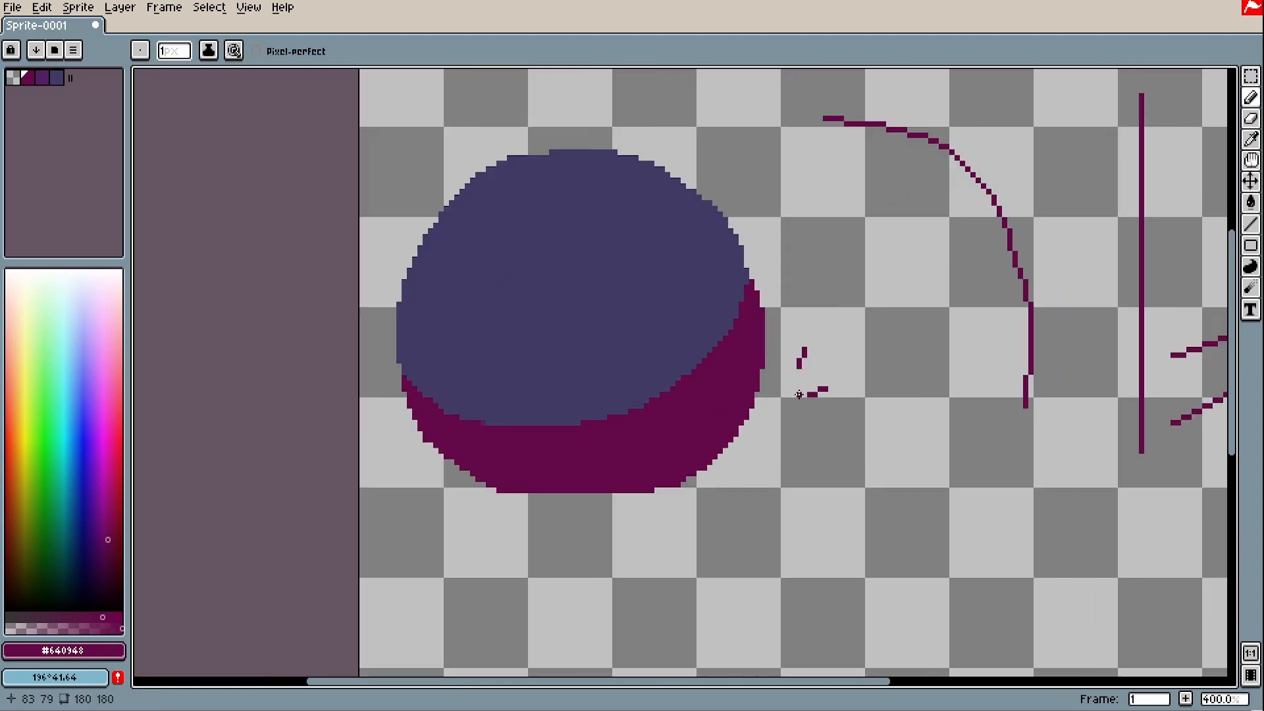
pyautogui.scroll(2, 803, 373)
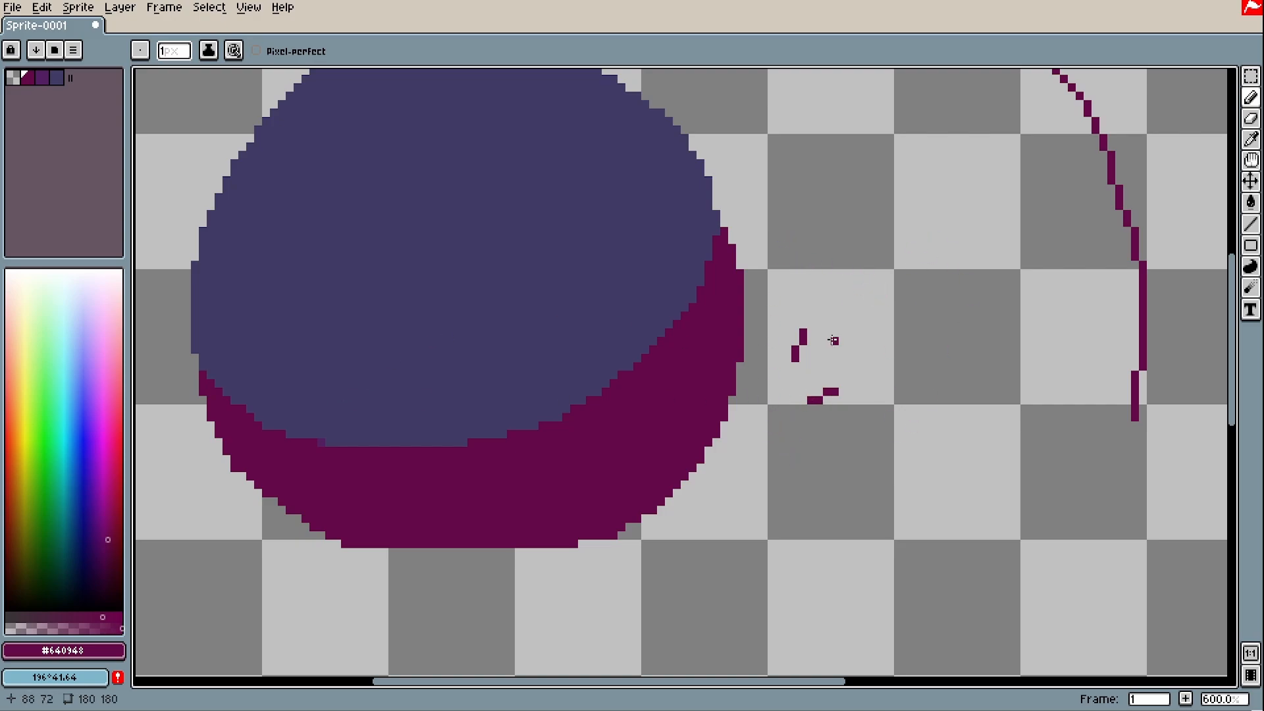
pyautogui.scroll(3, 895, 359)
pyautogui.moveTo(892, 367)
pyautogui.mouseDown()
pyautogui.moveTo(952, 505)
pyautogui.moveTo(879, 366)
pyautogui.mouseUp()
pyautogui.press('g')
pyautogui.click(886, 456)
pyautogui.scroll(-2, 882, 479)
pyautogui.keyDown('alt'); pyautogui.click(318, 498); pyautogui.keyUp('alt')
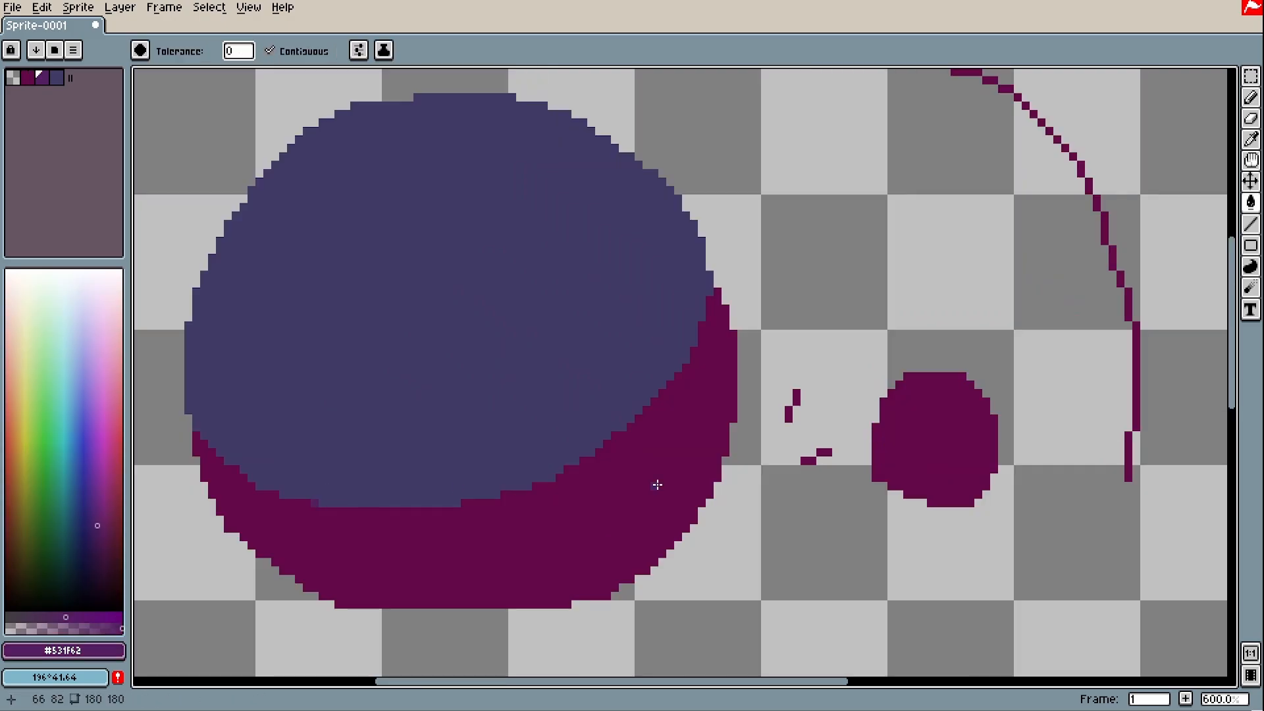
pyautogui.scroll(4, 935, 471)
pyautogui.press('b')
pyautogui.click(689, 501)
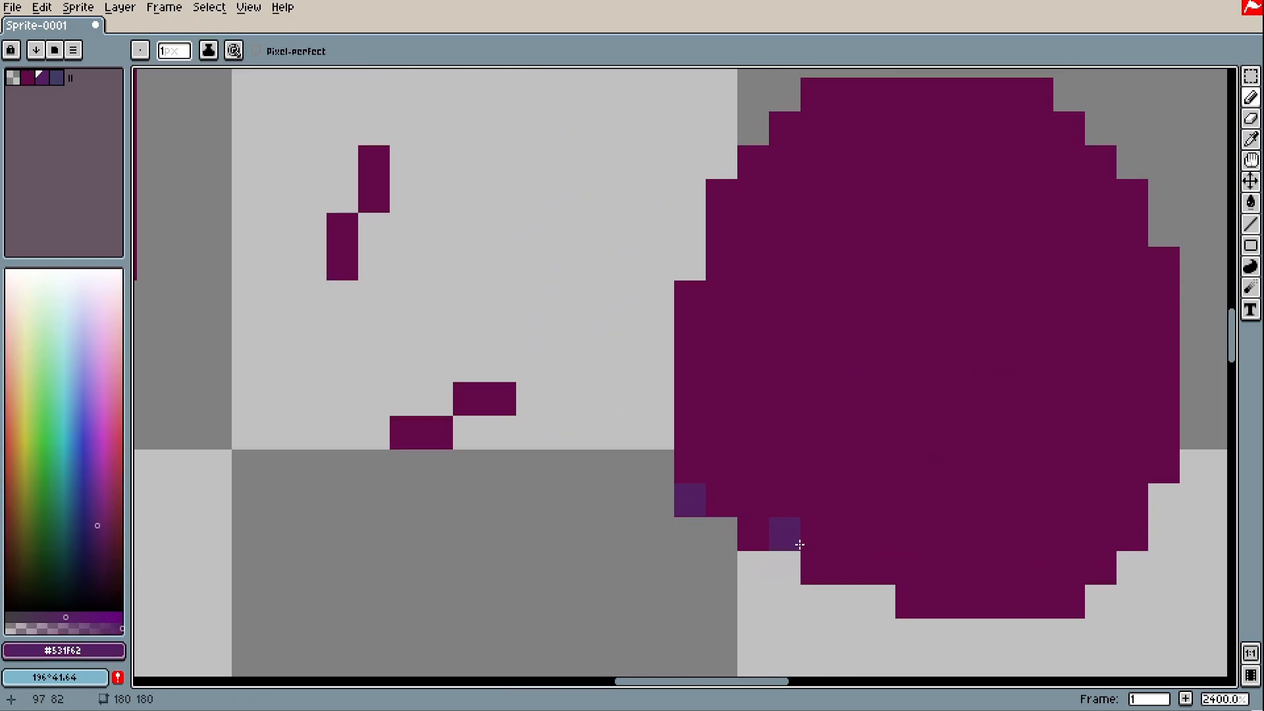
pyautogui.click(817, 567)
pyautogui.click(911, 601)
pyautogui.click(1070, 597)
pyautogui.click(1106, 565)
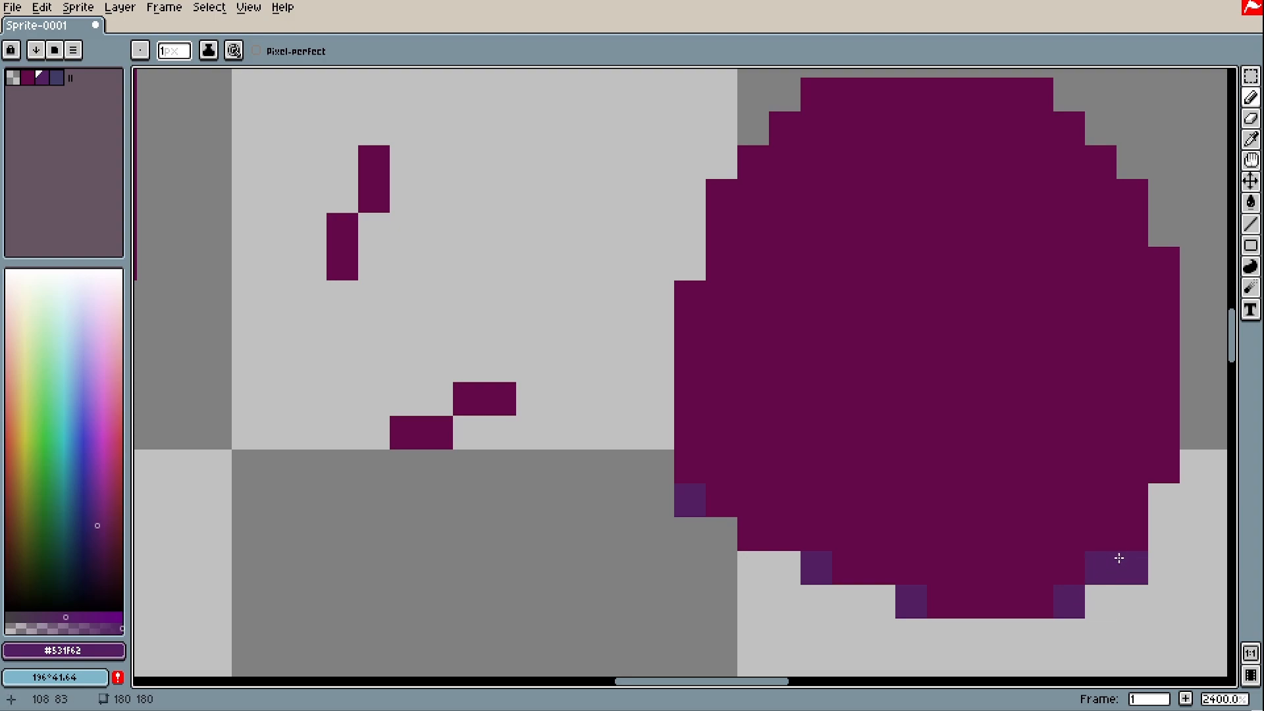
pyautogui.click(1144, 525)
pyautogui.click(1164, 466)
pyautogui.scroll(-3, 1163, 466)
pyautogui.scroll(2, 947, 402)
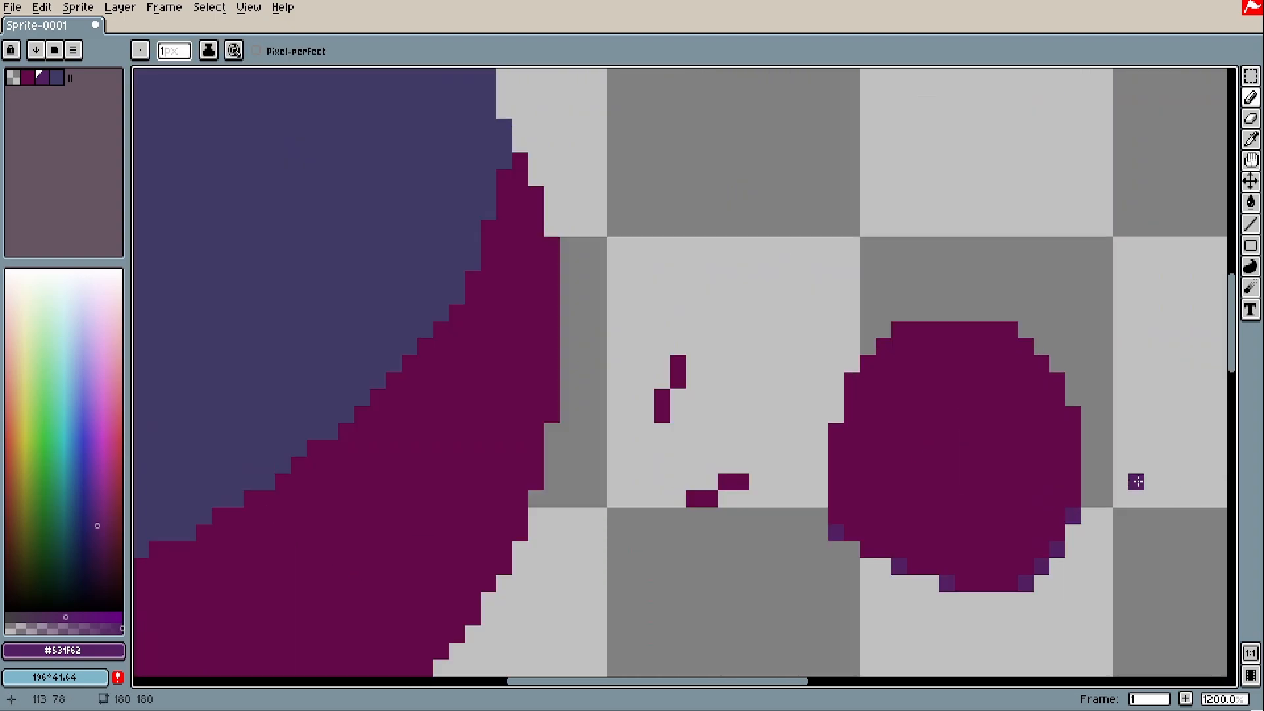
pyautogui.hotkey('ctrl', 'z')
pyautogui.hotkey('ctrl', 'z')
pyautogui.hotkey('ctrl', 'z')
pyautogui.hotkey('ctrl', 'z')
pyautogui.hotkey('ctrl', 'z')
pyautogui.hotkey('ctrl', 'z')
pyautogui.hotkey('ctrl', 'z')
pyautogui.hotkey('ctrl', 'z')
pyautogui.hotkey('ctrl', 'z')
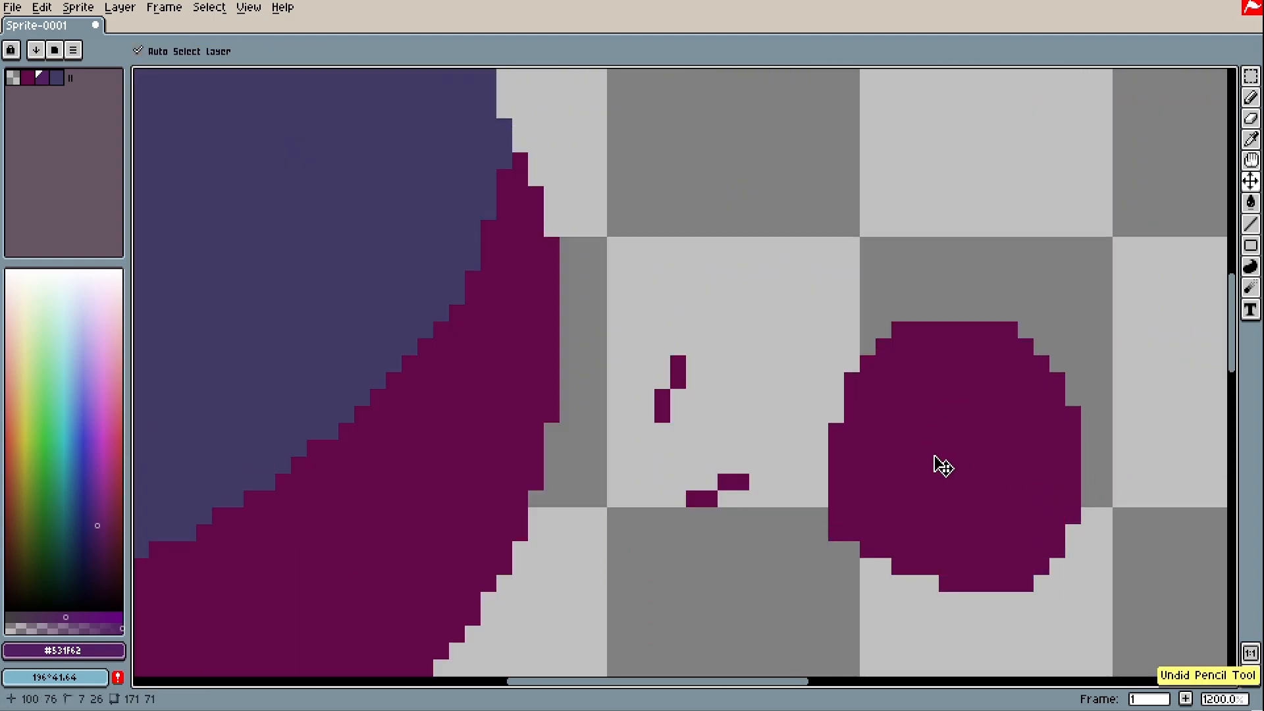
pyautogui.hotkey('ctrl', 'z')
pyautogui.scroll(-3, 854, 428)
pyautogui.scroll(2, 1023, 224)
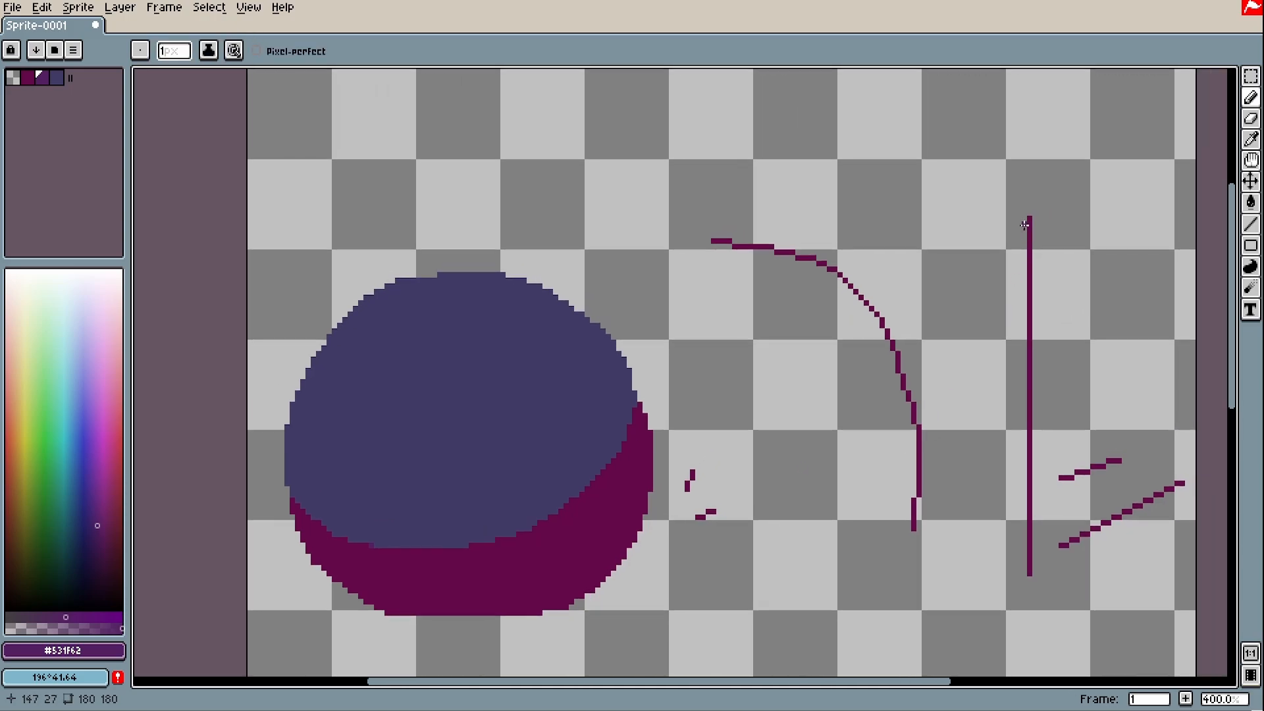
pyautogui.scroll(2, 1022, 224)
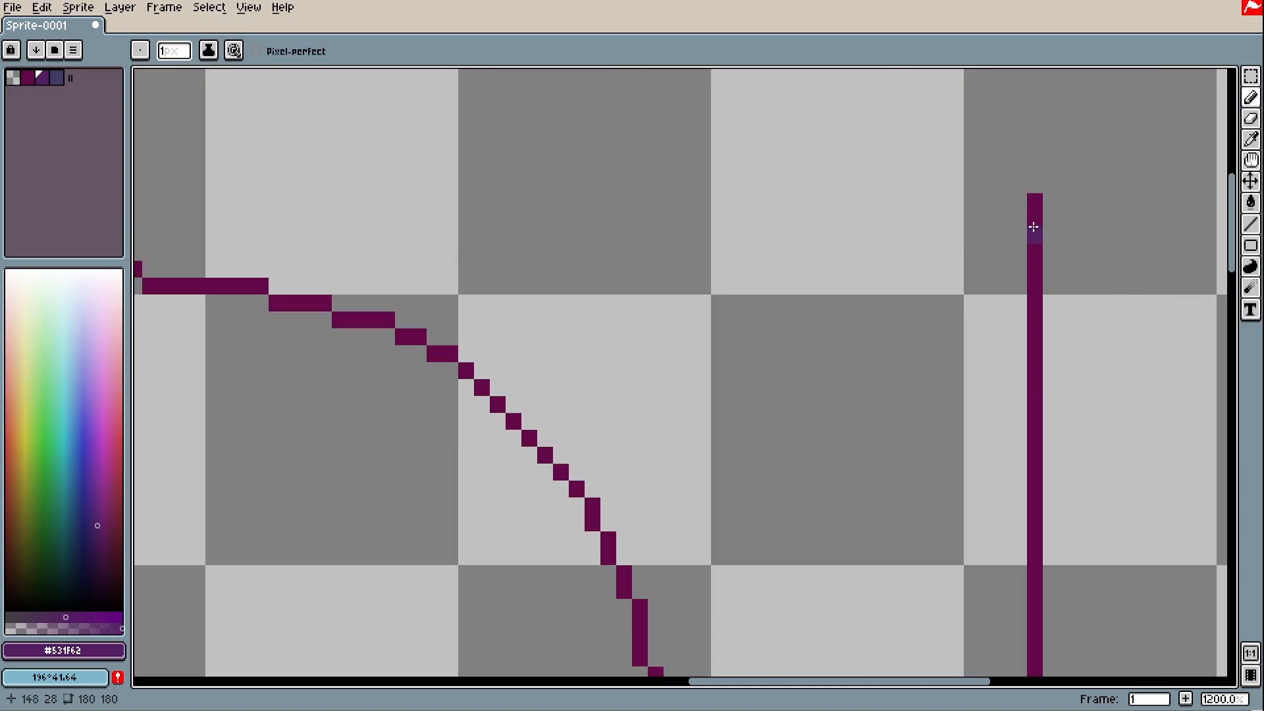
pyautogui.scroll(-2, 1034, 227)
pyautogui.press('h')
pyautogui.moveTo(927, 365); pyautogui.dragTo(1087, 238)
pyautogui.scroll(-2, 822, 395)
pyautogui.scroll(2, 844, 327)
pyautogui.press('space')
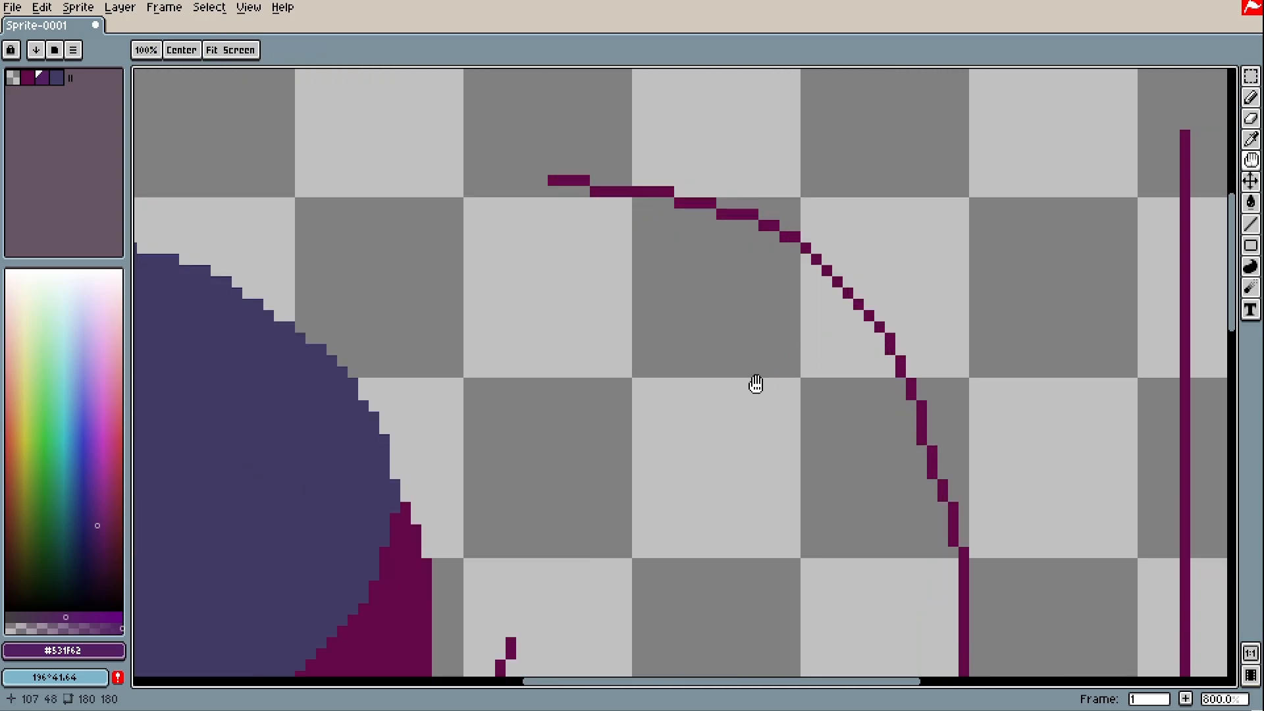
pyautogui.moveTo(756, 384); pyautogui.dragTo(905, 250)
pyautogui.scroll(3, 704, 580)
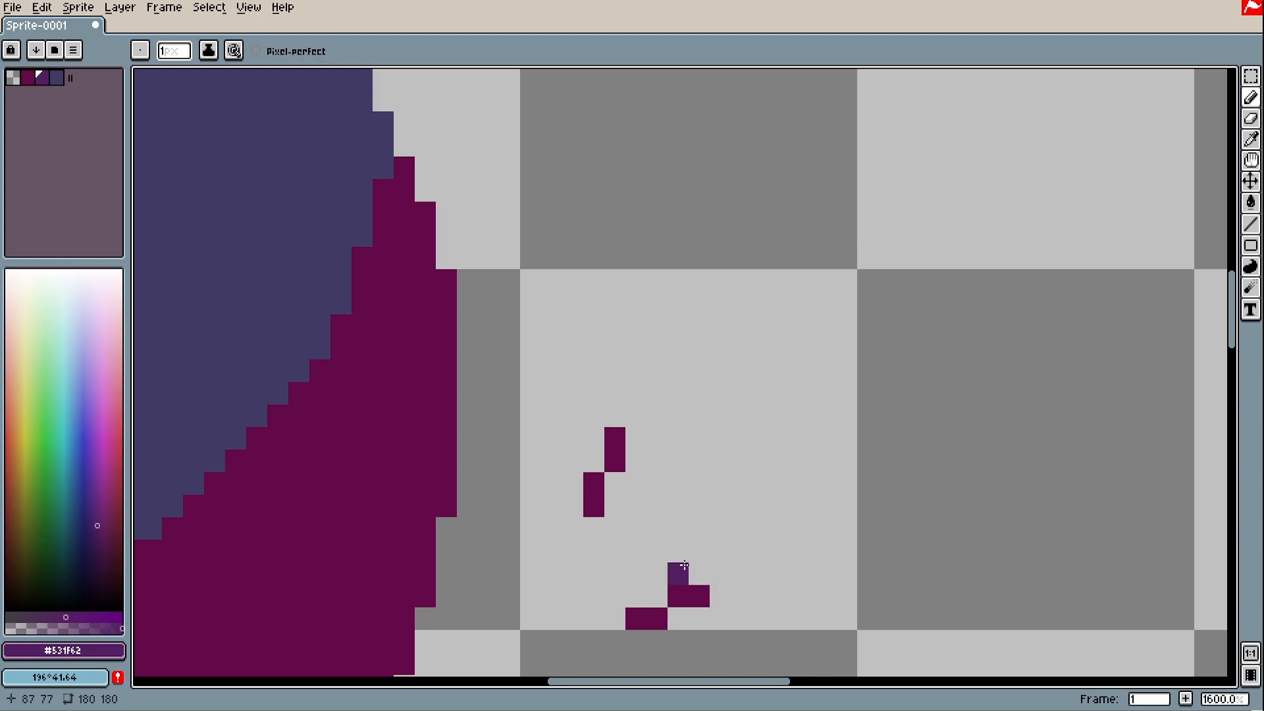
pyautogui.press('h')
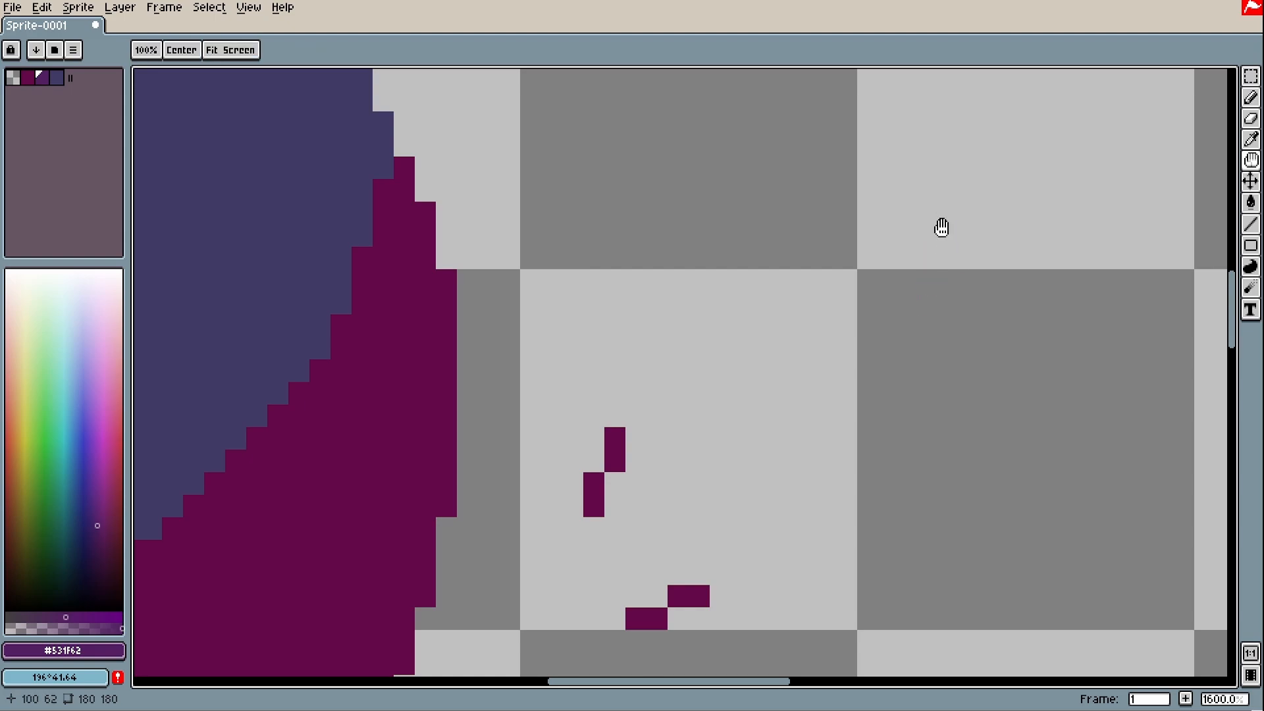
pyautogui.moveTo(941, 227); pyautogui.dragTo(392, 428)
pyautogui.scroll(-1, 483, 302)
pyautogui.press('space')
pyautogui.moveTo(500, 211); pyautogui.dragTo(637, 546)
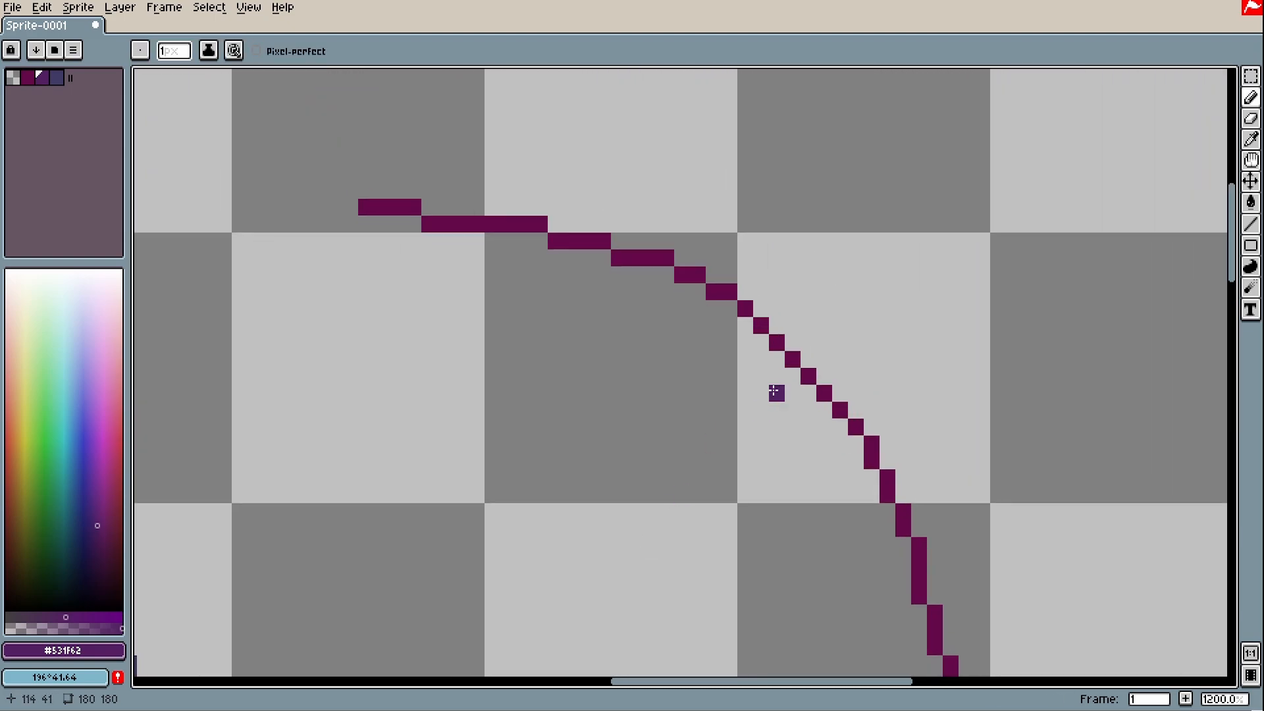
pyautogui.scroll(1, 780, 328)
pyautogui.moveTo(757, 324)
pyautogui.mouseDown()
pyautogui.moveTo(800, 392)
pyautogui.moveTo(892, 457)
pyautogui.moveTo(330, 541)
pyautogui.moveTo(474, 530)
pyautogui.mouseUp()
pyautogui.hotkey('ctrl', 'z')
pyautogui.press('space')
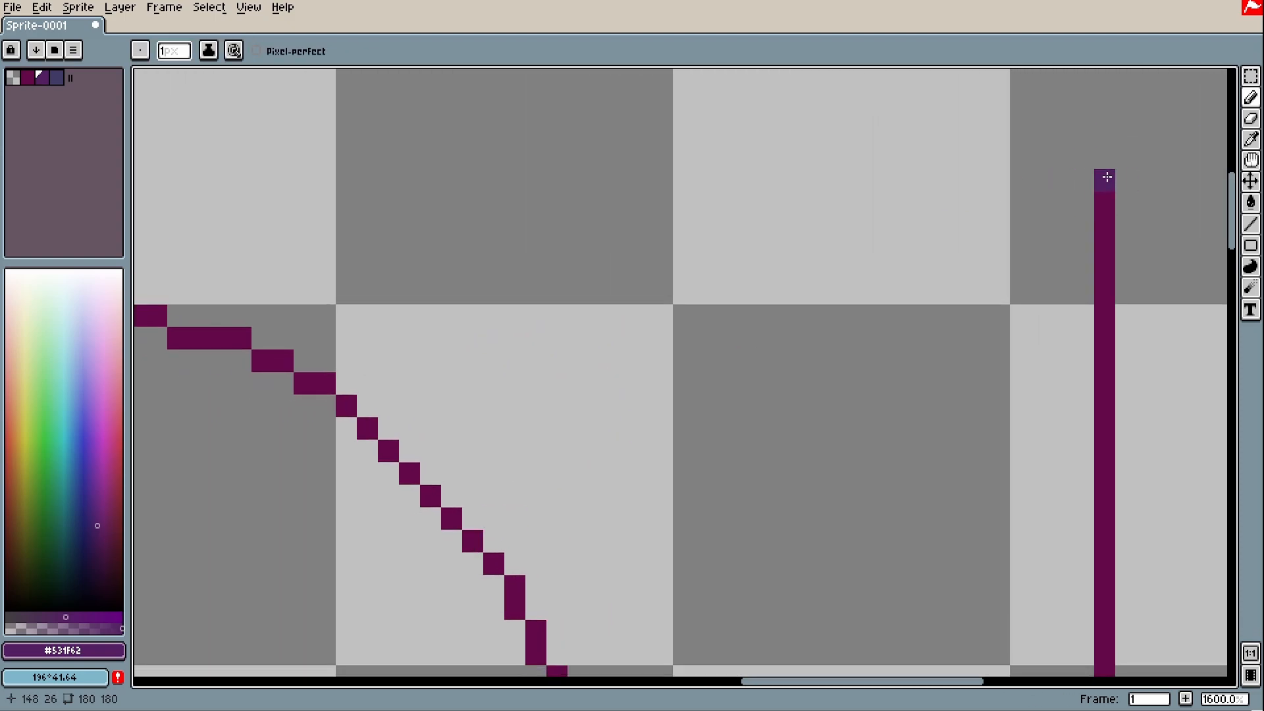
pyautogui.press('space')
pyautogui.moveTo(409, 473); pyautogui.dragTo(466, 382)
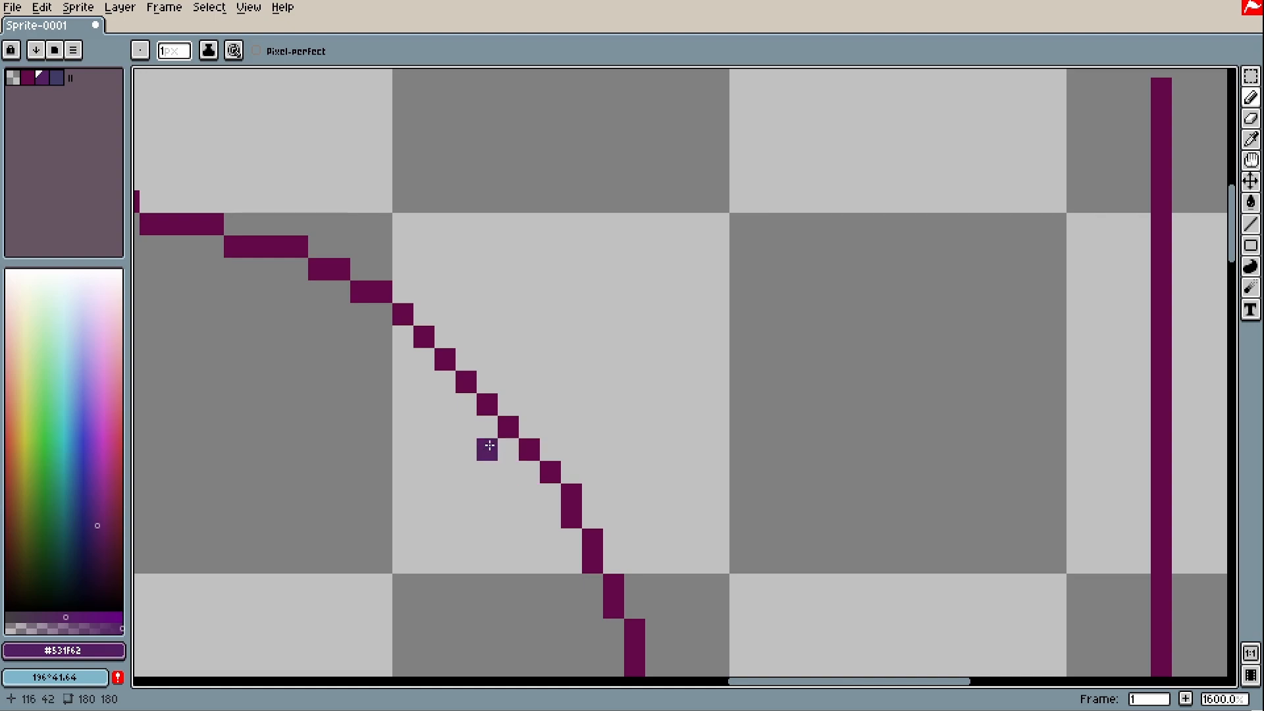
pyautogui.scroll(-1, 489, 445)
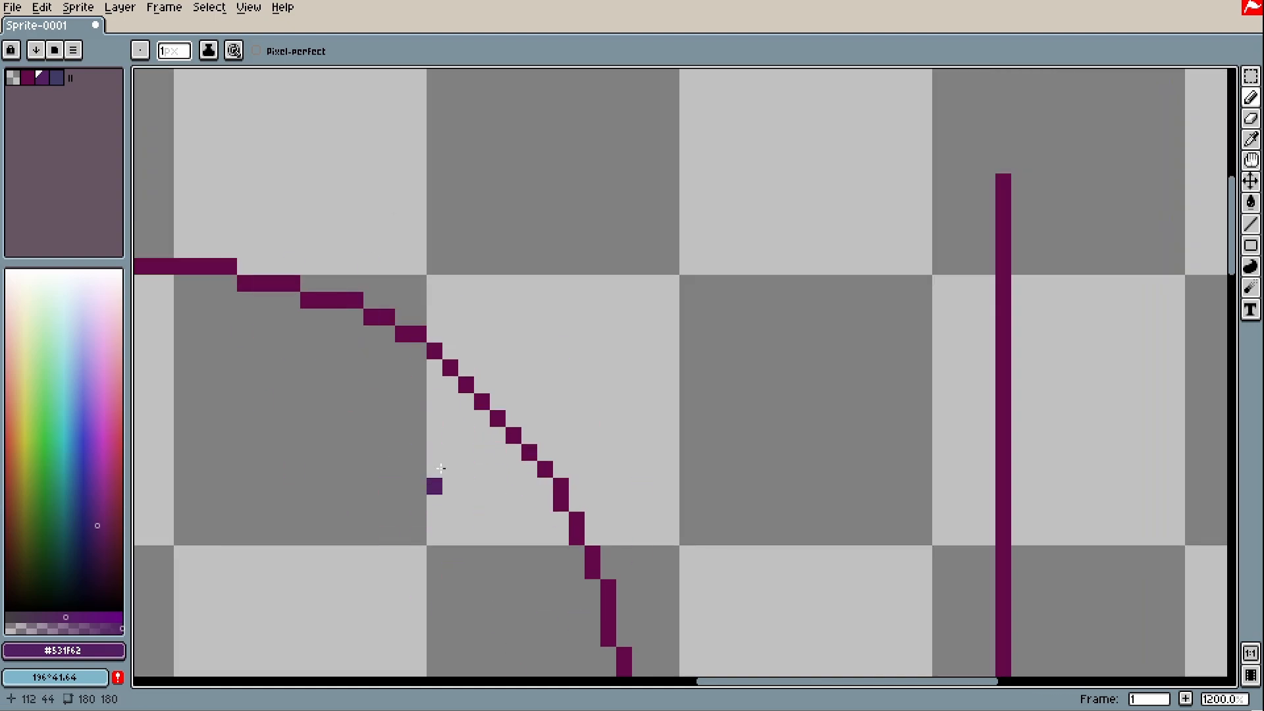
pyautogui.scroll(2, 510, 500)
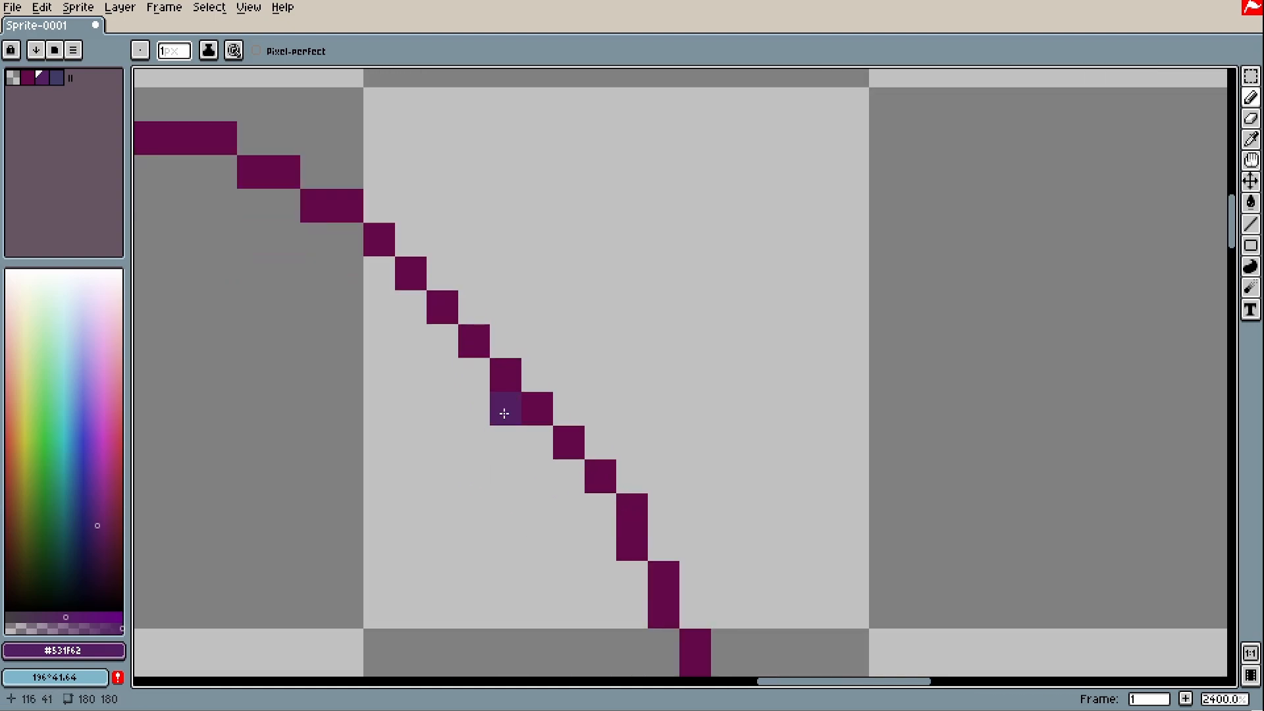
pyautogui.scroll(-2, 542, 569)
pyautogui.scroll(-1, 531, 552)
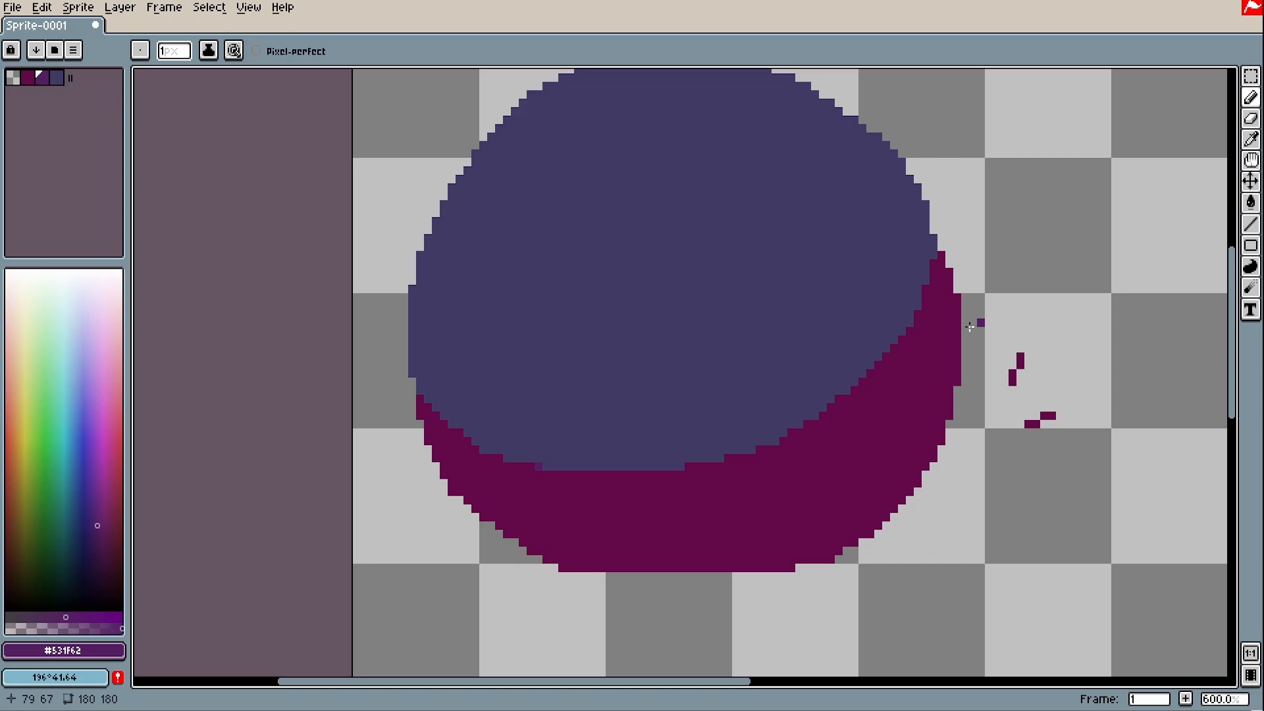
# Bring the lower-left shadow edge into view and add the first in-between purple pixel on a step
pyautogui.scroll(1, 604, 478)
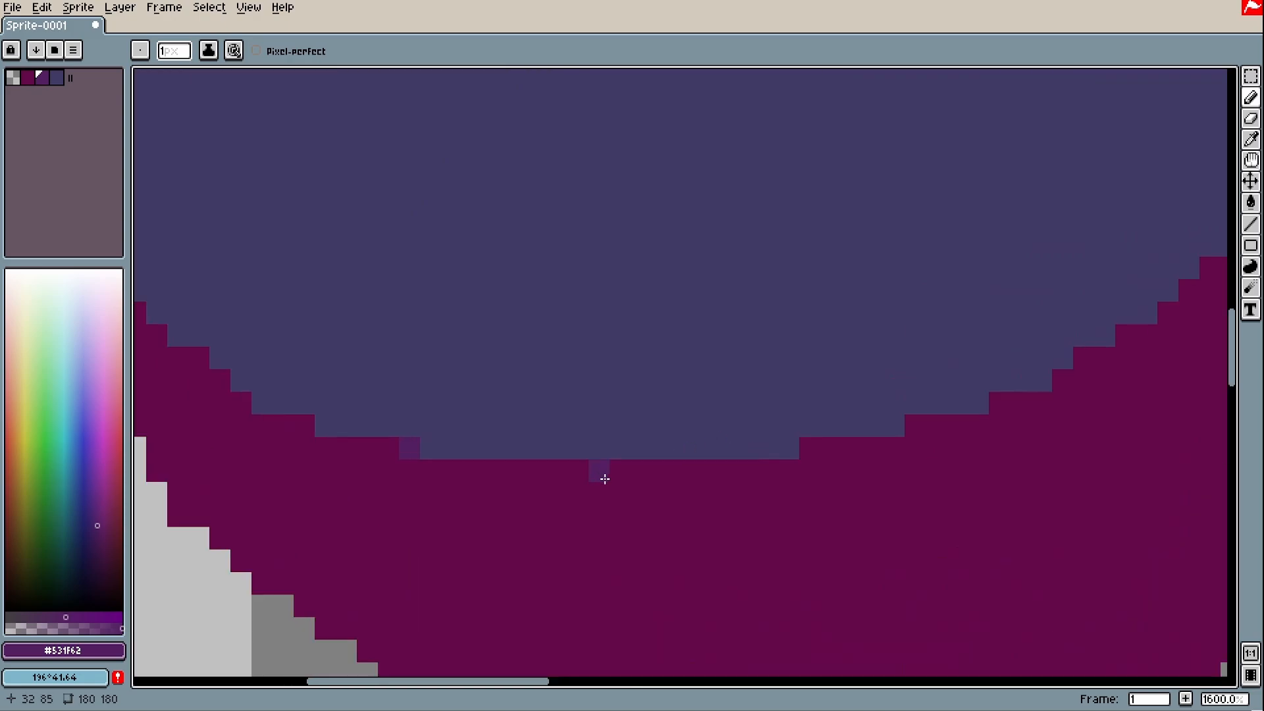
pyautogui.scroll(-3, 798, 491)
pyautogui.press('space')
pyautogui.moveTo(876, 319); pyautogui.dragTo(797, 159)
pyautogui.scroll(3, 580, 320)
pyautogui.press('space')
pyautogui.moveTo(544, 319); pyautogui.dragTo(668, 432)
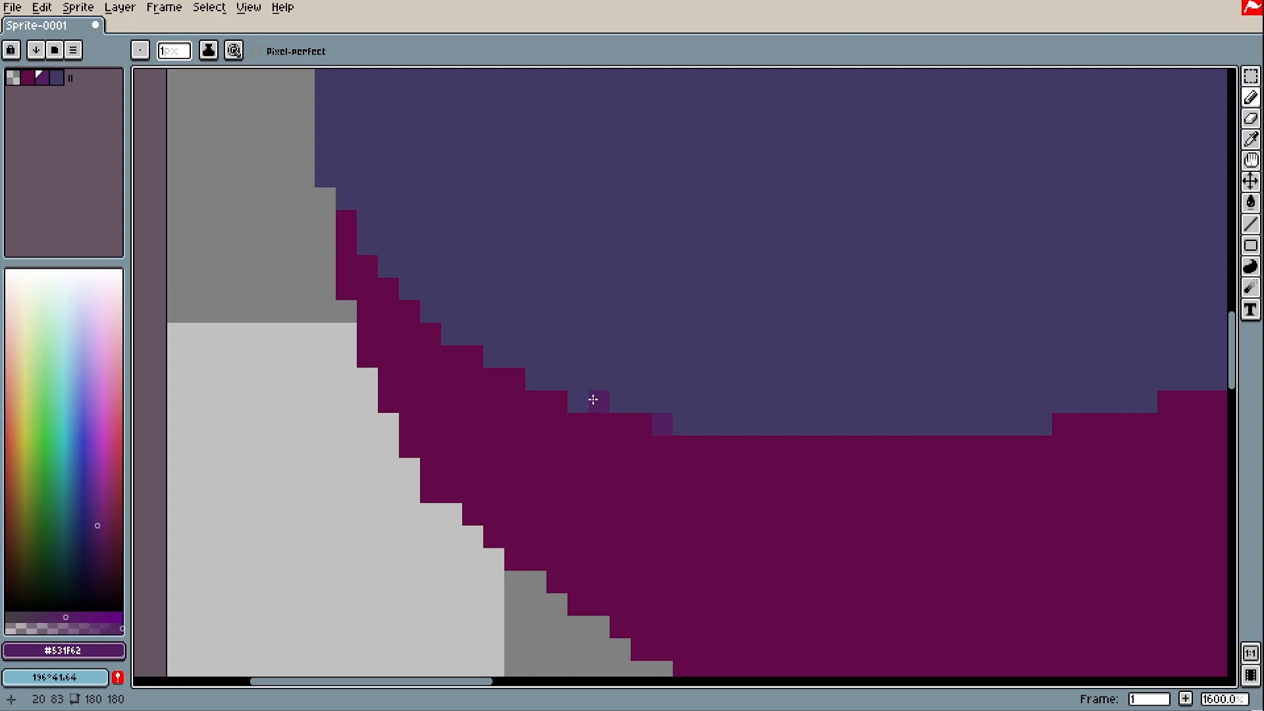
pyautogui.scroll(3, 581, 417)
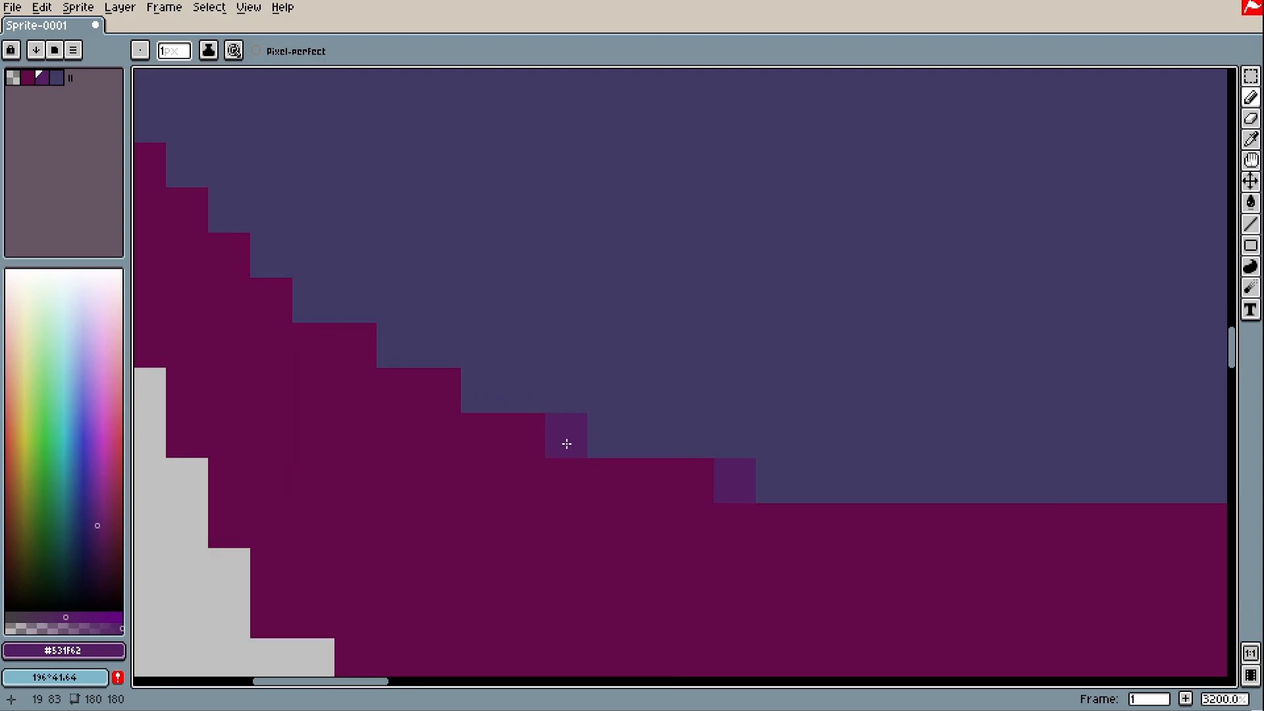
pyautogui.scroll(-4, 773, 493)
pyautogui.scroll(2, 669, 443)
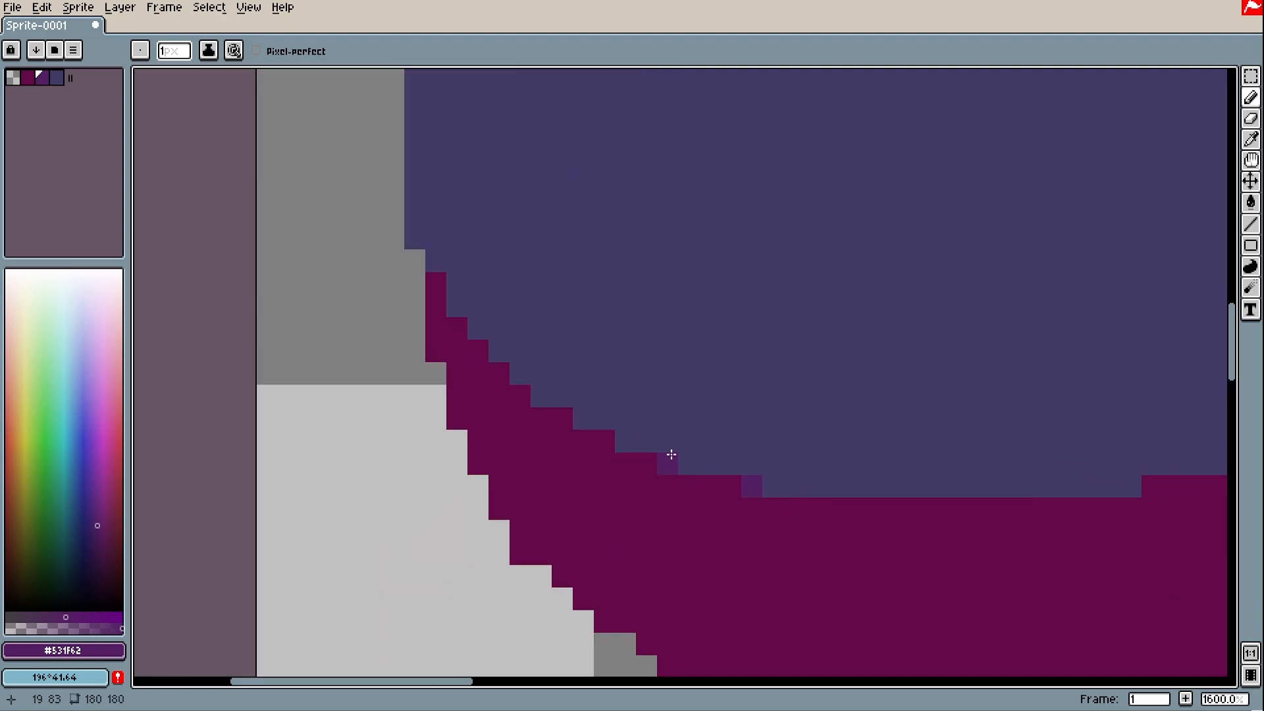
pyautogui.click(677, 455)
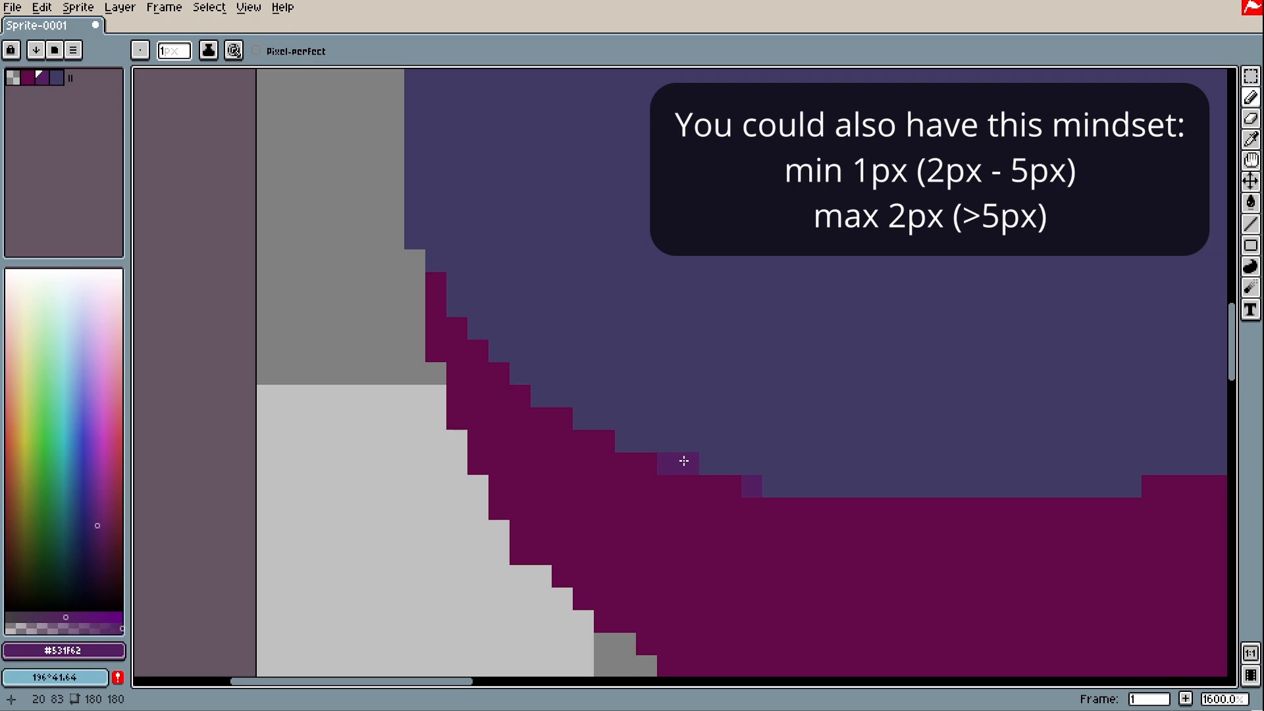
# Add four more purple smoothing pixels up and down the staircase boundary
pyautogui.scroll(-1, 618, 445)
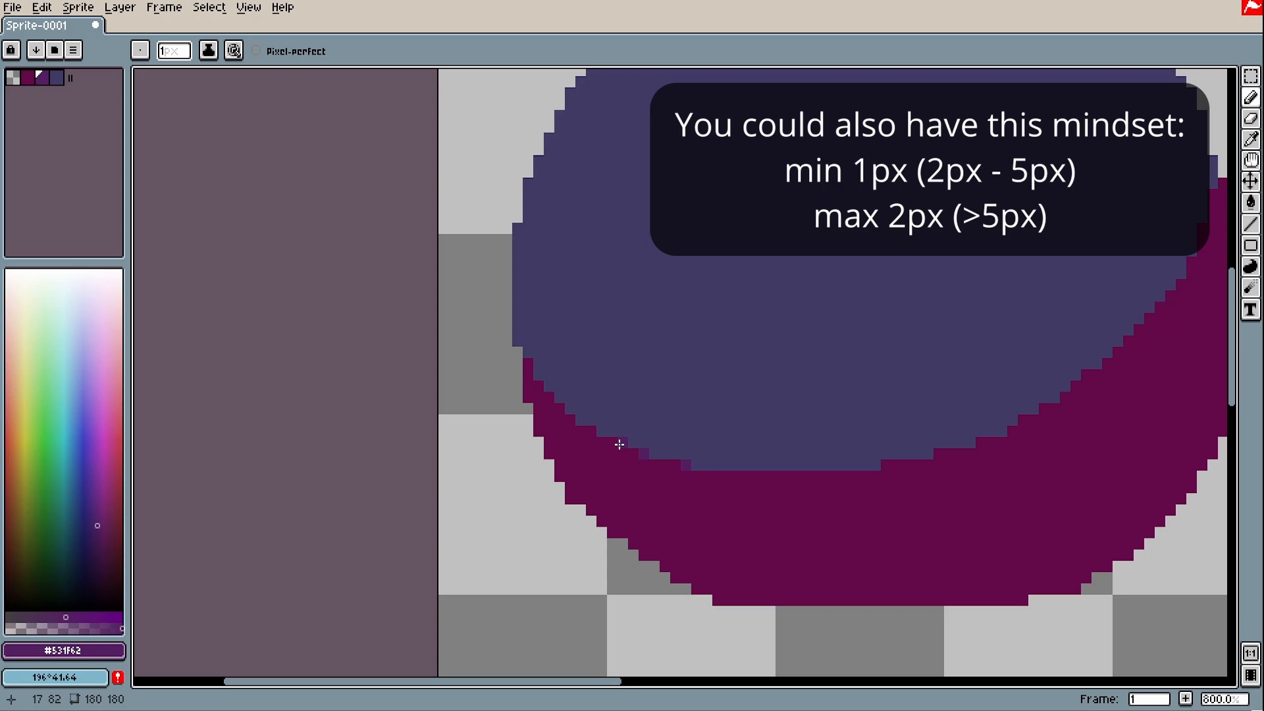
pyautogui.scroll(1, 618, 445)
pyautogui.scroll(1, 621, 445)
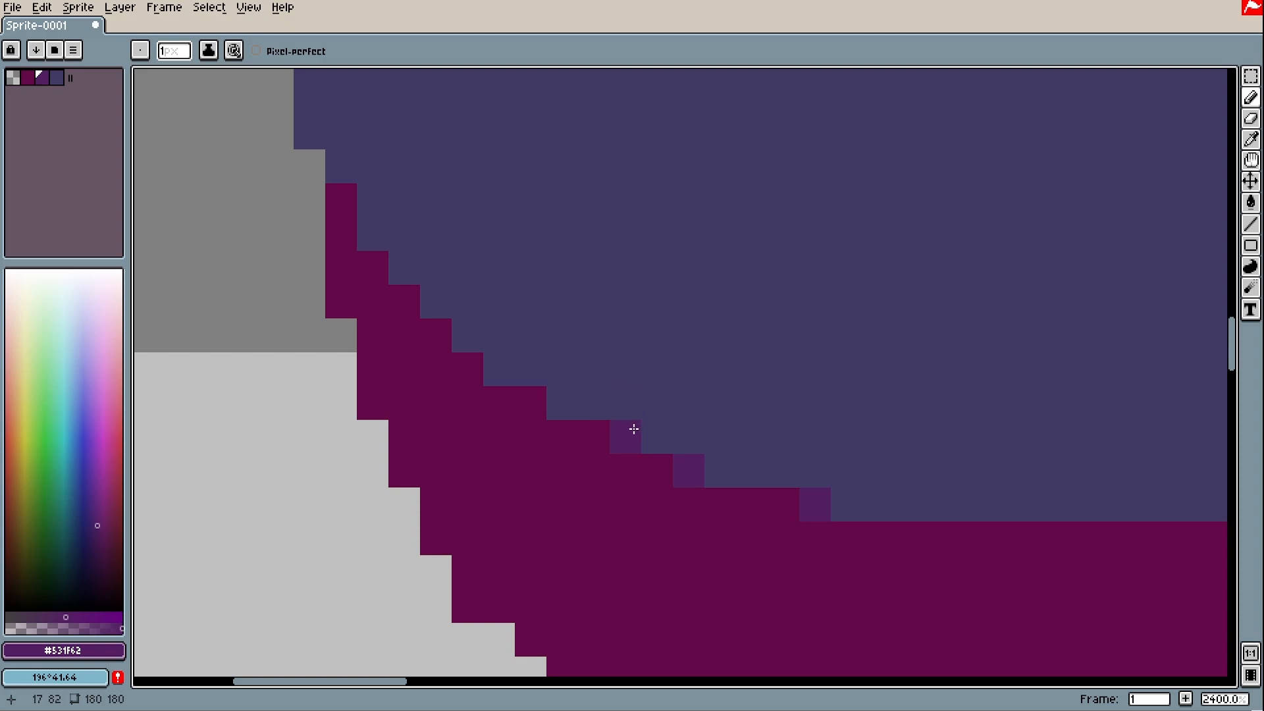
pyautogui.click(574, 412)
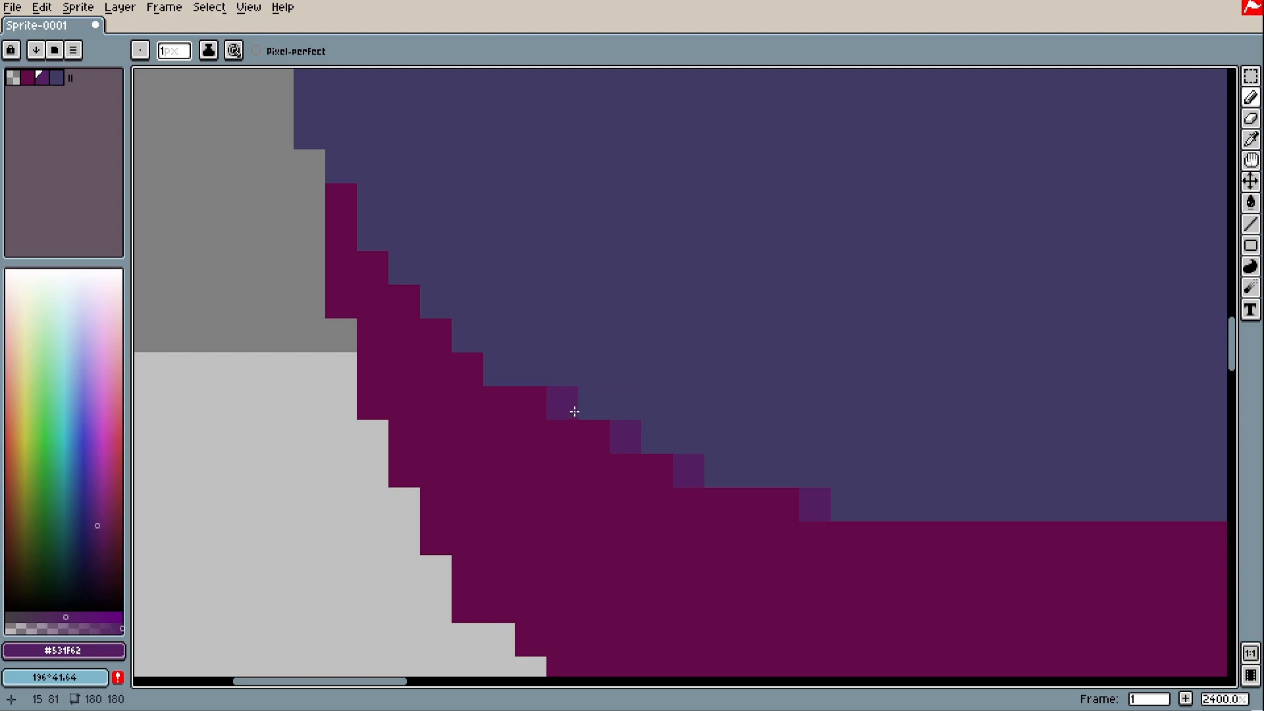
pyautogui.click(508, 373)
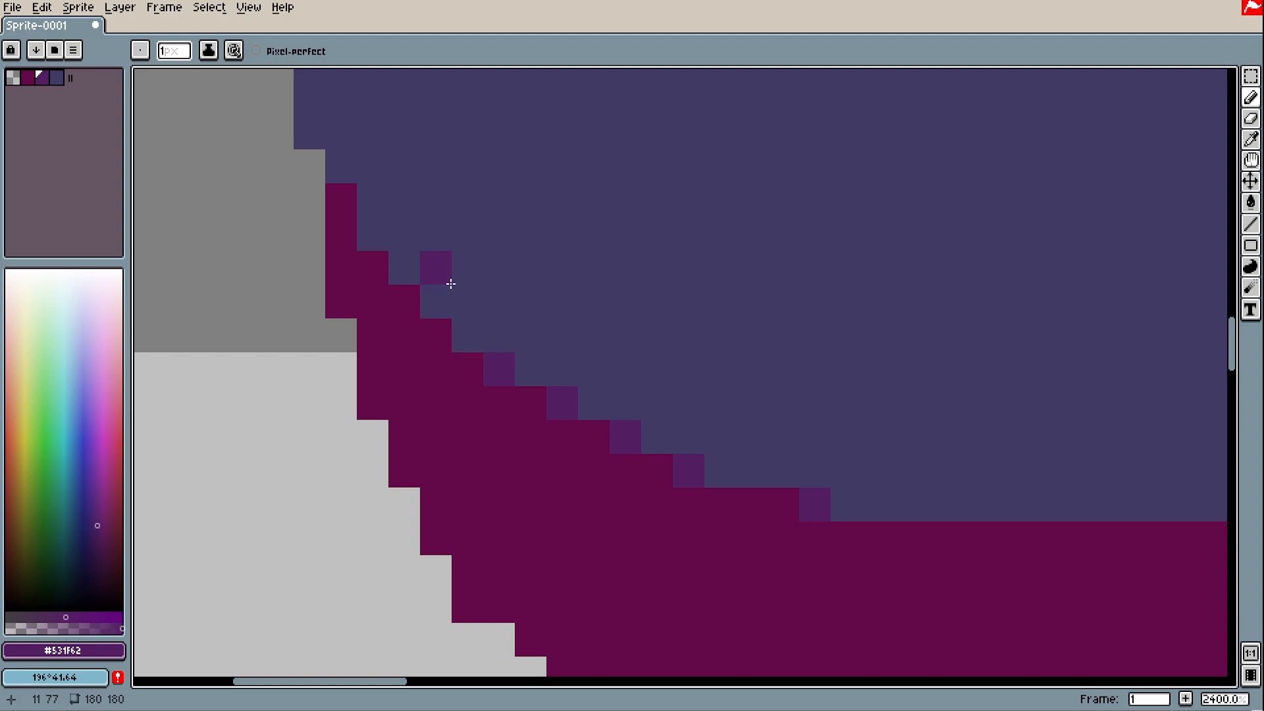
pyautogui.click(343, 202)
pyautogui.press('space')
pyautogui.moveTo(423, 185); pyautogui.dragTo(439, 376)
pyautogui.click(331, 323)
# Add purple smoothing pixels on the right-hand magenta steps, undoing one misplaced pixel
pyautogui.scroll(-4, 389, 364)
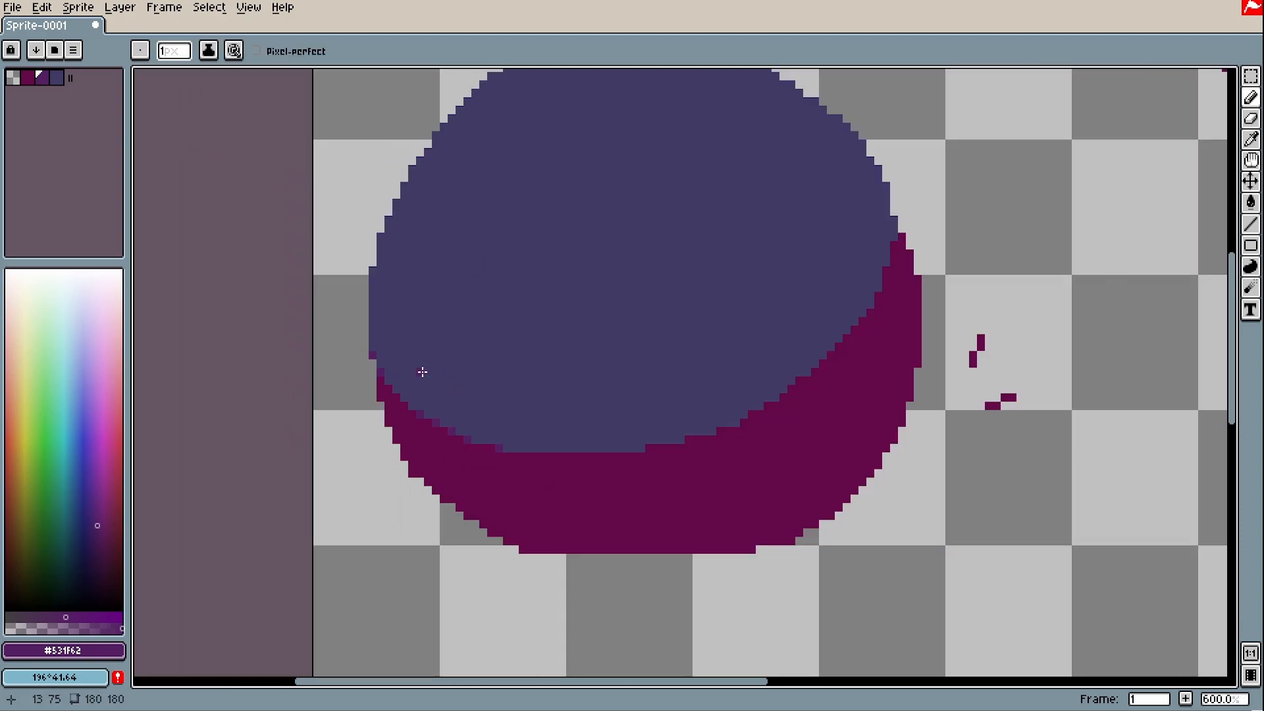
pyautogui.scroll(4, 381, 352)
pyautogui.scroll(-8, 354, 352)
pyautogui.scroll(10, 390, 416)
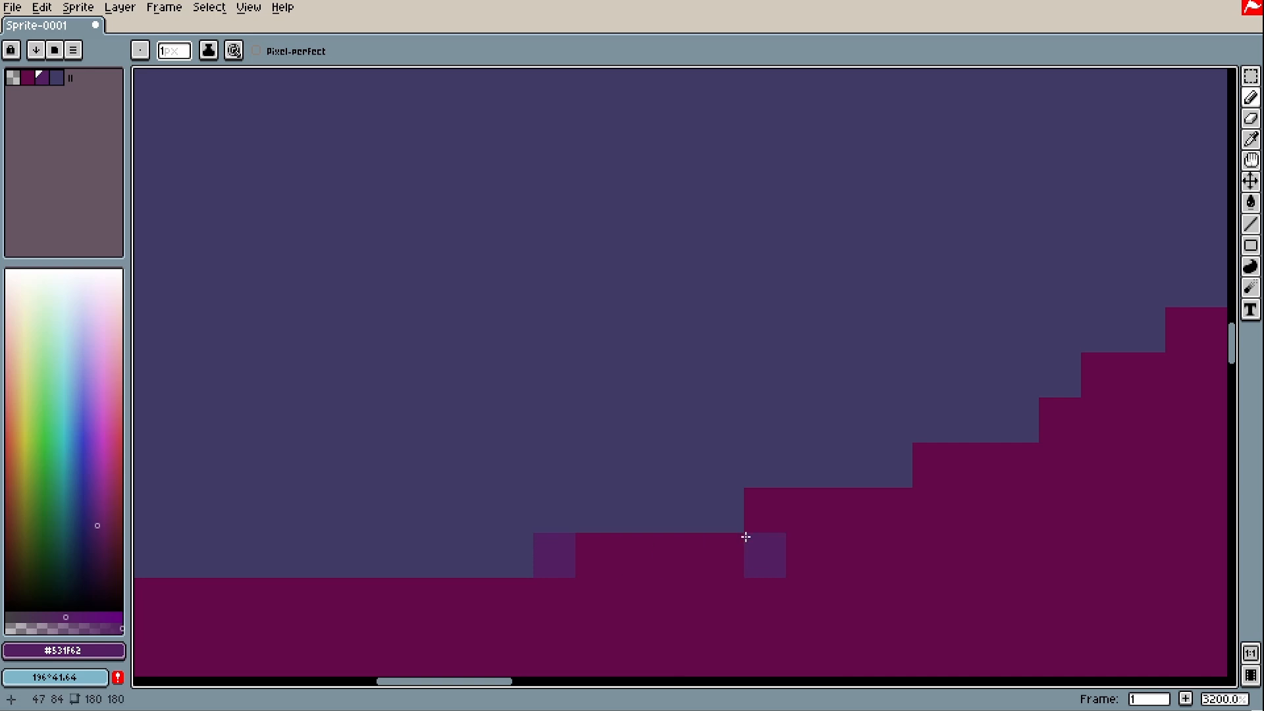
pyautogui.click(766, 512)
pyautogui.scroll(-4, 777, 546)
pyautogui.scroll(2, 695, 554)
pyautogui.click(699, 534)
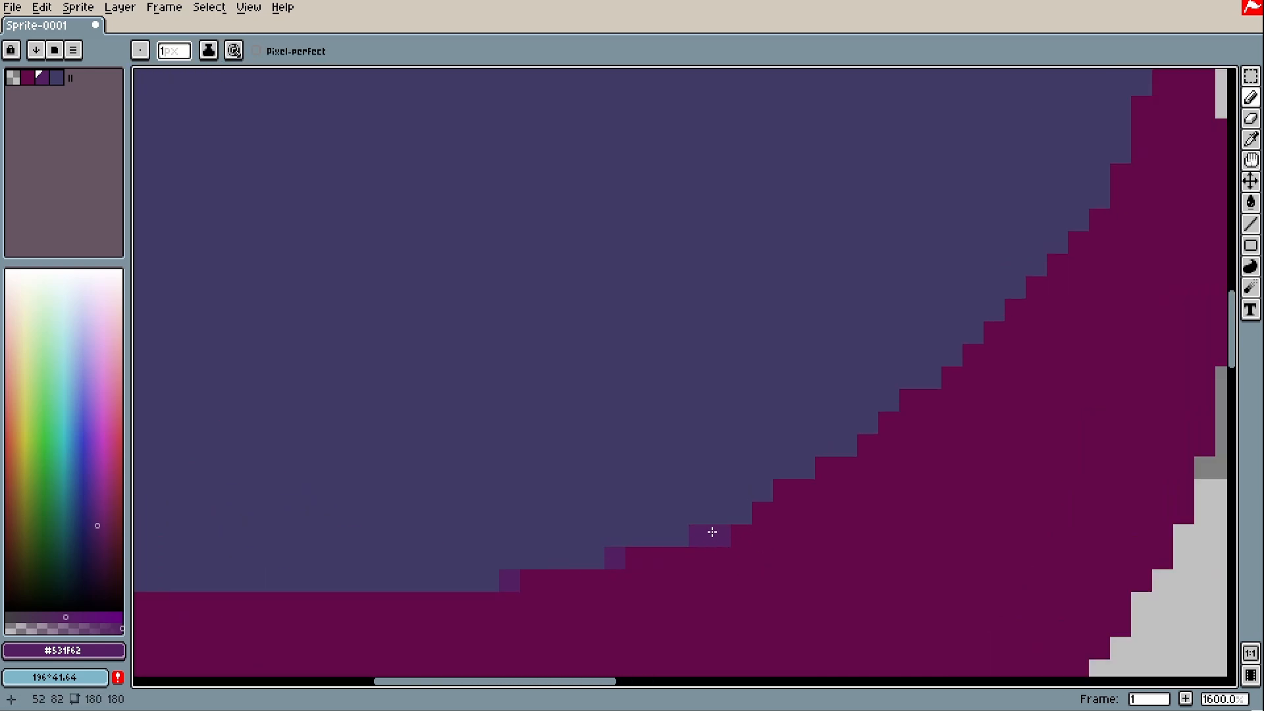
pyautogui.click(744, 514)
pyautogui.hotkey('ctrl', 'z')
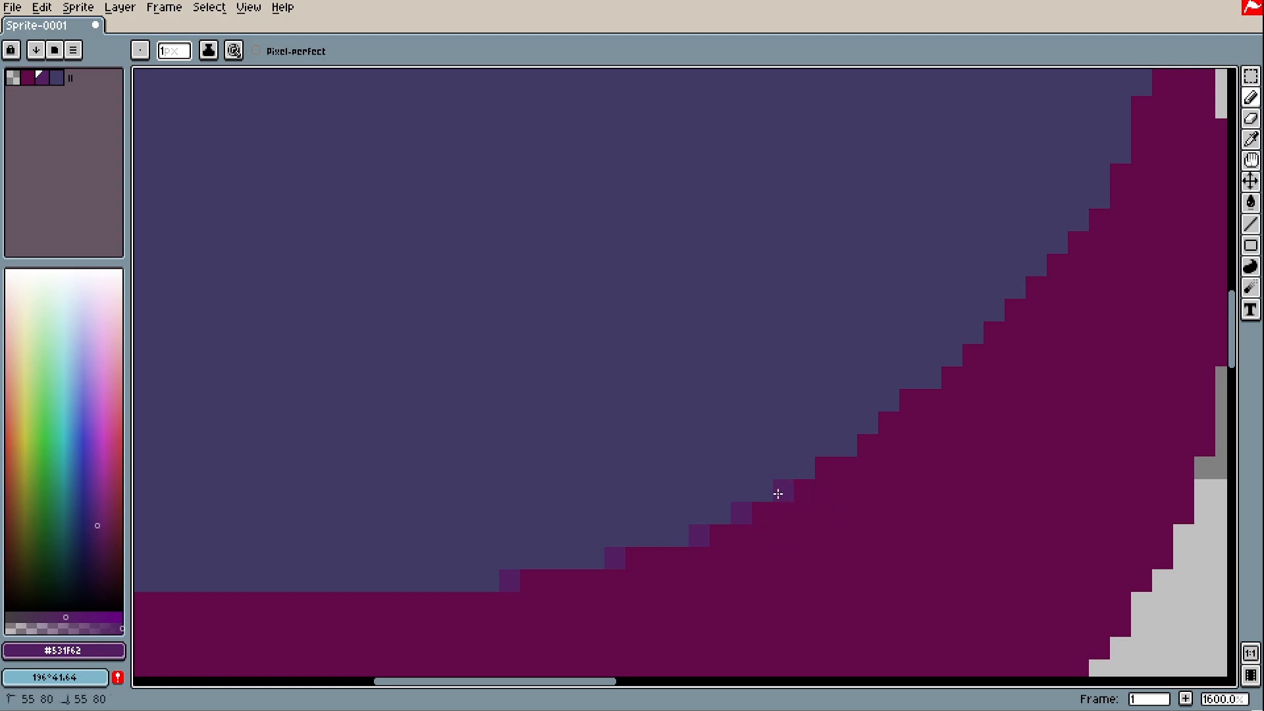
# Add a smoothing pixel at the flat bottom's left end and two beside its right edge
pyautogui.scroll(-6, 829, 454)
pyautogui.scroll(6, 904, 454)
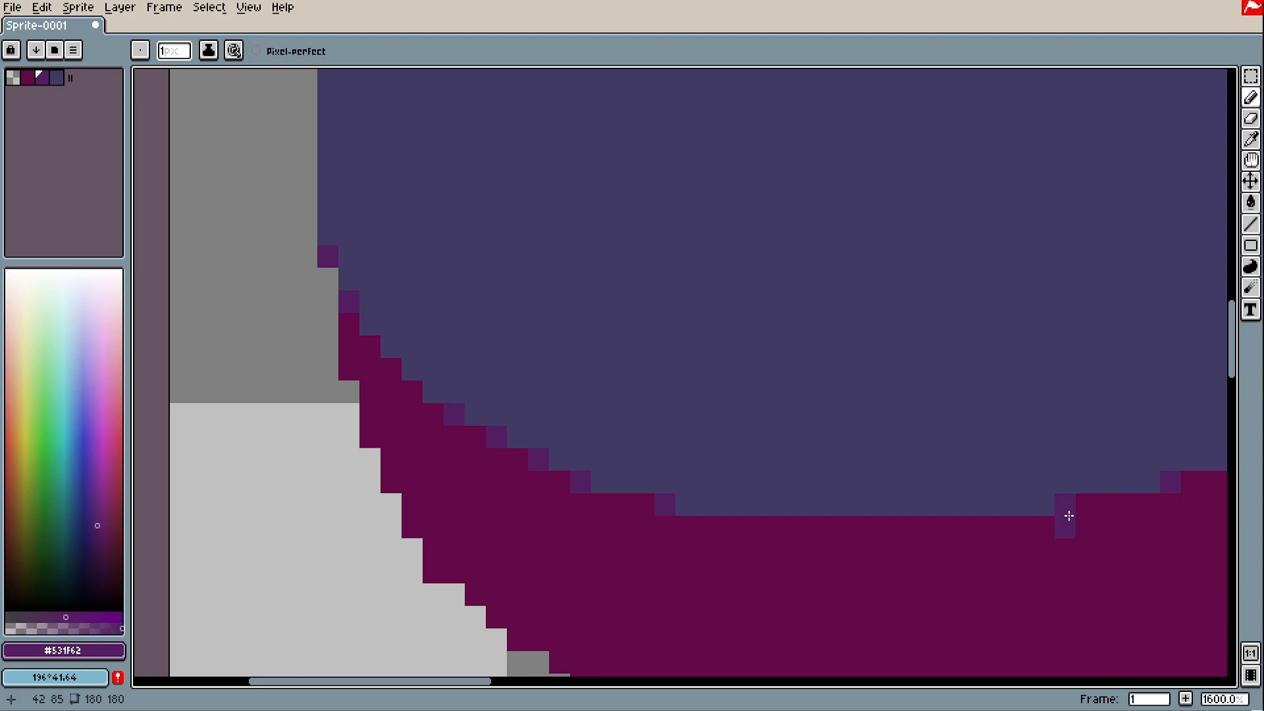
pyautogui.moveTo(994, 524); pyautogui.dragTo(653, 479)
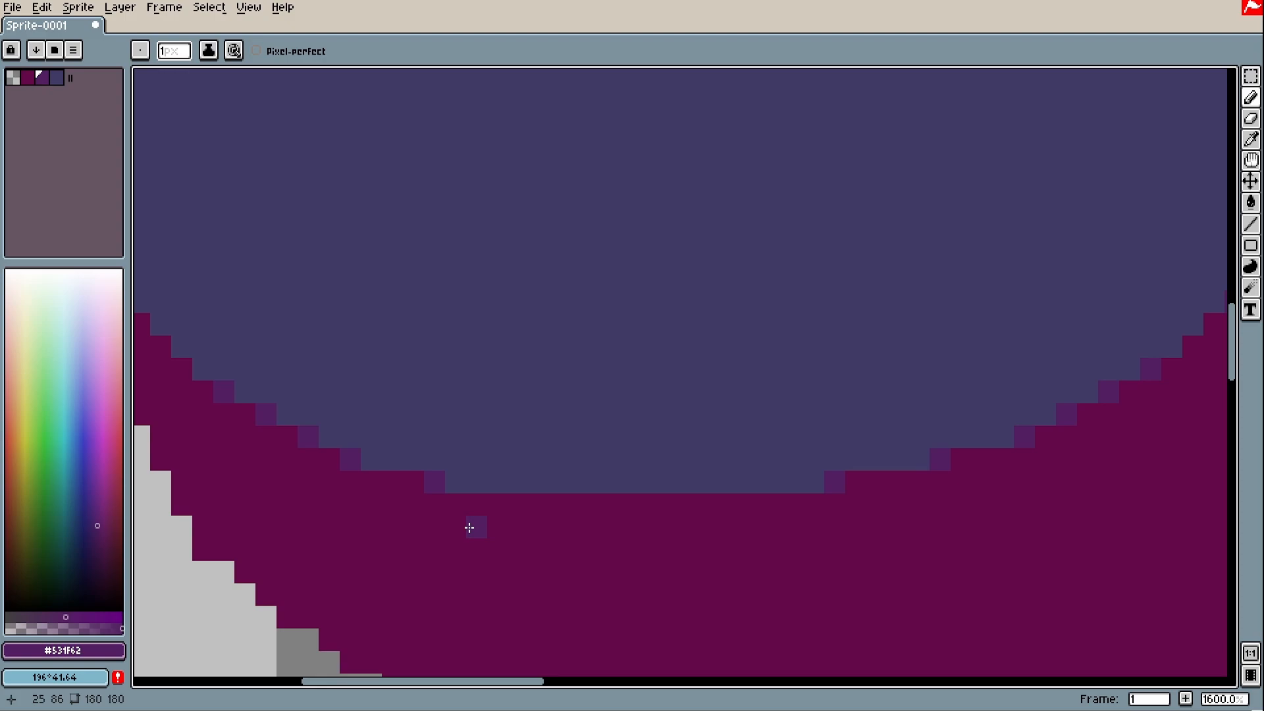
pyautogui.click(471, 484)
pyautogui.click(814, 484)
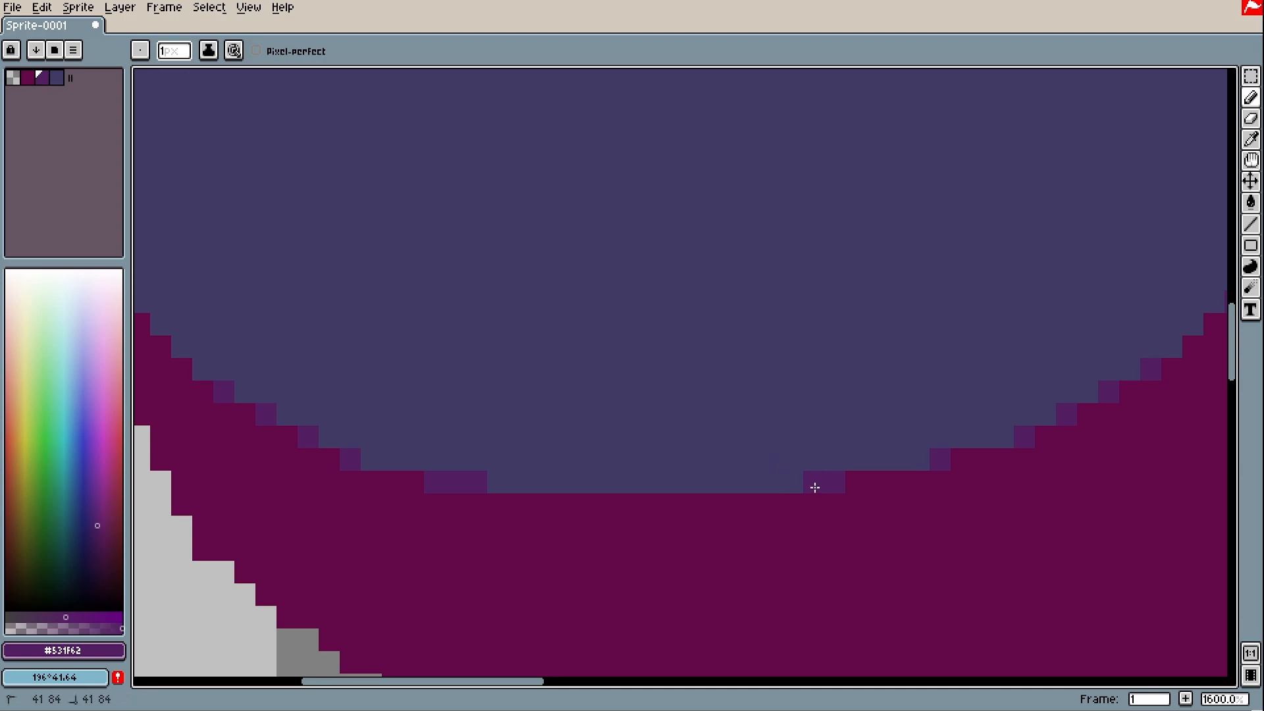
pyautogui.click(797, 485)
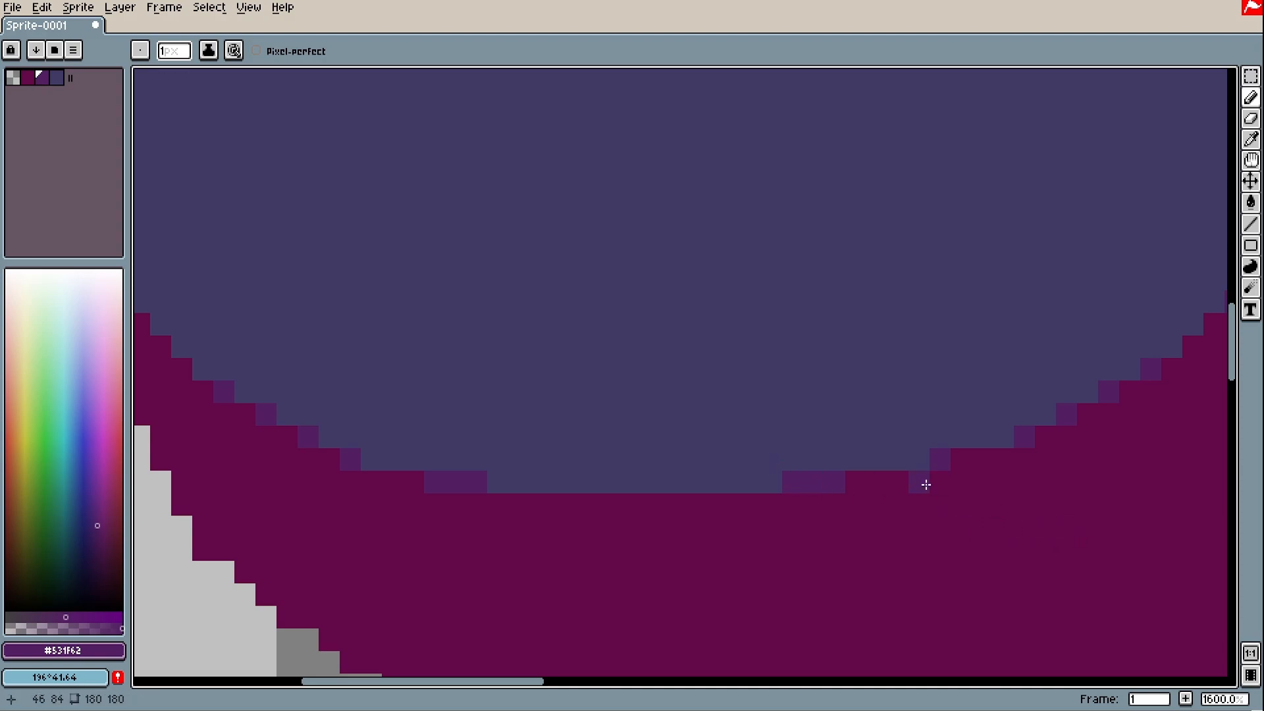
# Add dark magenta pixels on the steps of the ball's upper-left and upper-right outline
pyautogui.scroll(-5, 872, 454)
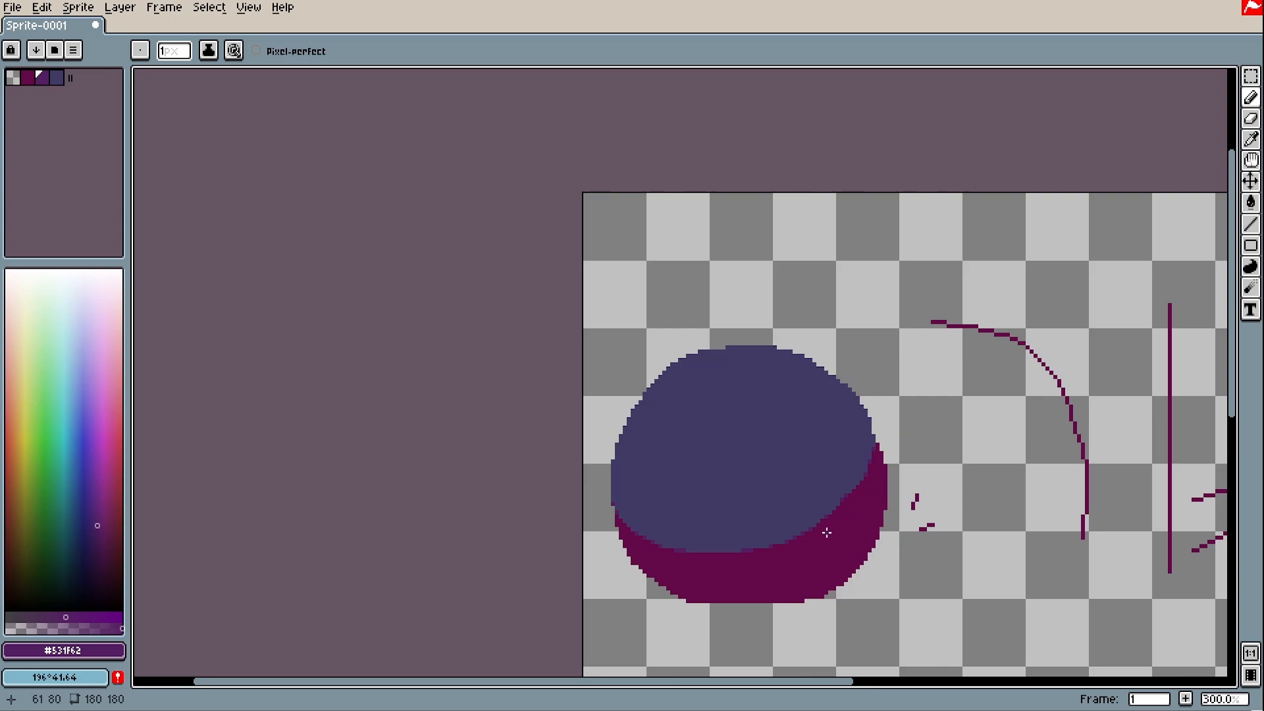
pyautogui.scroll(1, 826, 532)
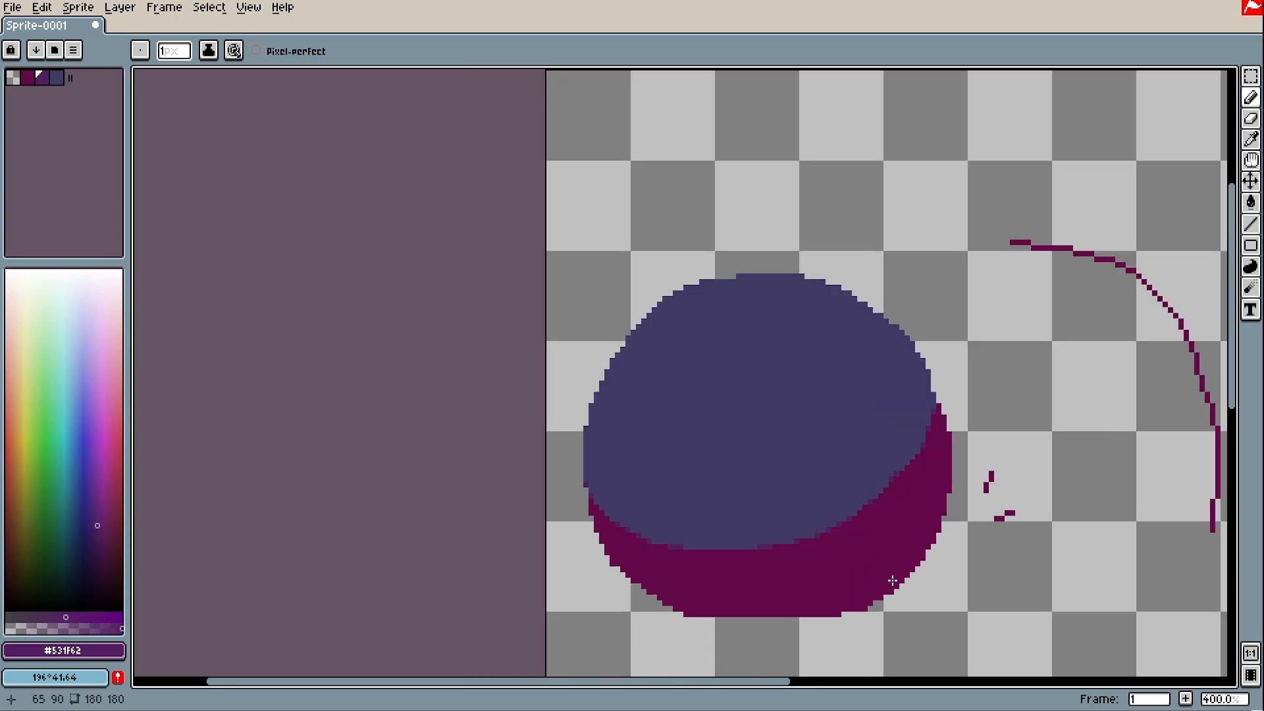
pyautogui.scroll(-1, 869, 500)
pyautogui.scroll(1, 766, 356)
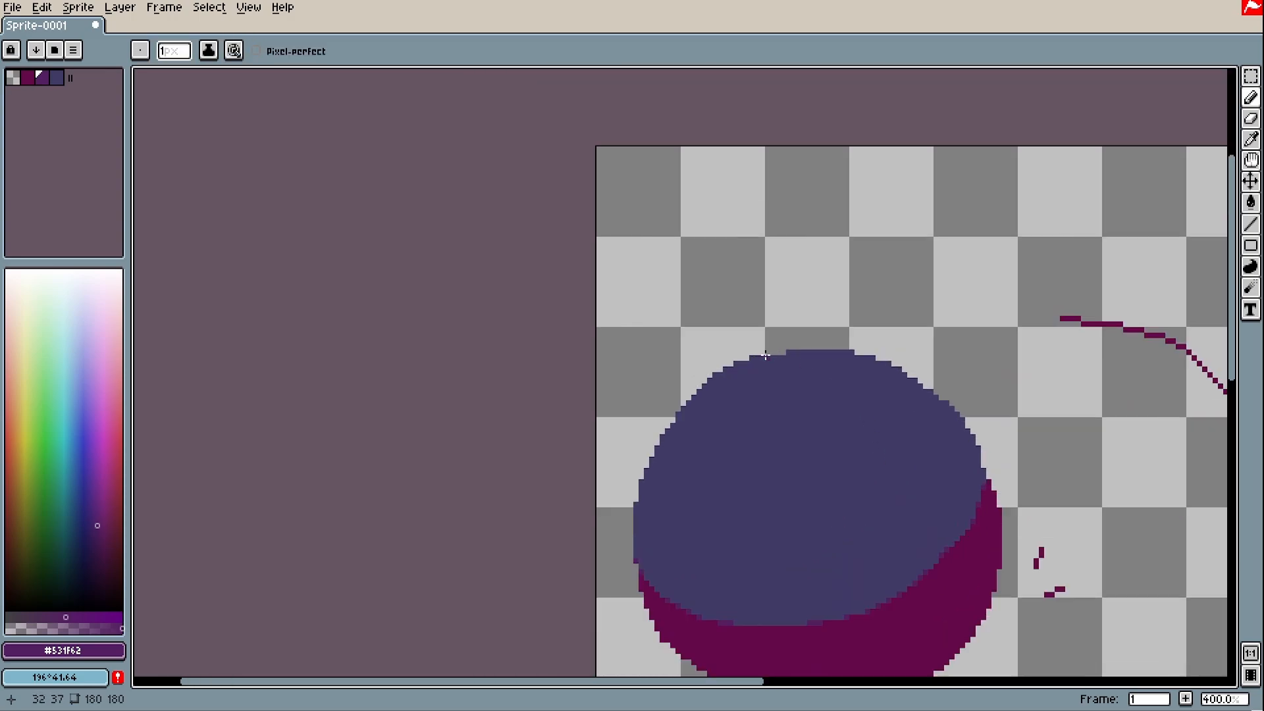
pyautogui.scroll(1, 765, 356)
pyautogui.moveTo(871, 395)
pyautogui.mouseDown()
pyautogui.moveTo(818, 406)
pyautogui.moveTo(762, 395)
pyautogui.moveTo(757, 436)
pyautogui.moveTo(617, 430)
pyautogui.mouseUp()
pyautogui.moveTo(1127, 448); pyautogui.dragTo(1079, 446)
pyautogui.moveTo(1001, 418); pyautogui.dragTo(1080, 427)
pyautogui.scroll(2, 474, 350)
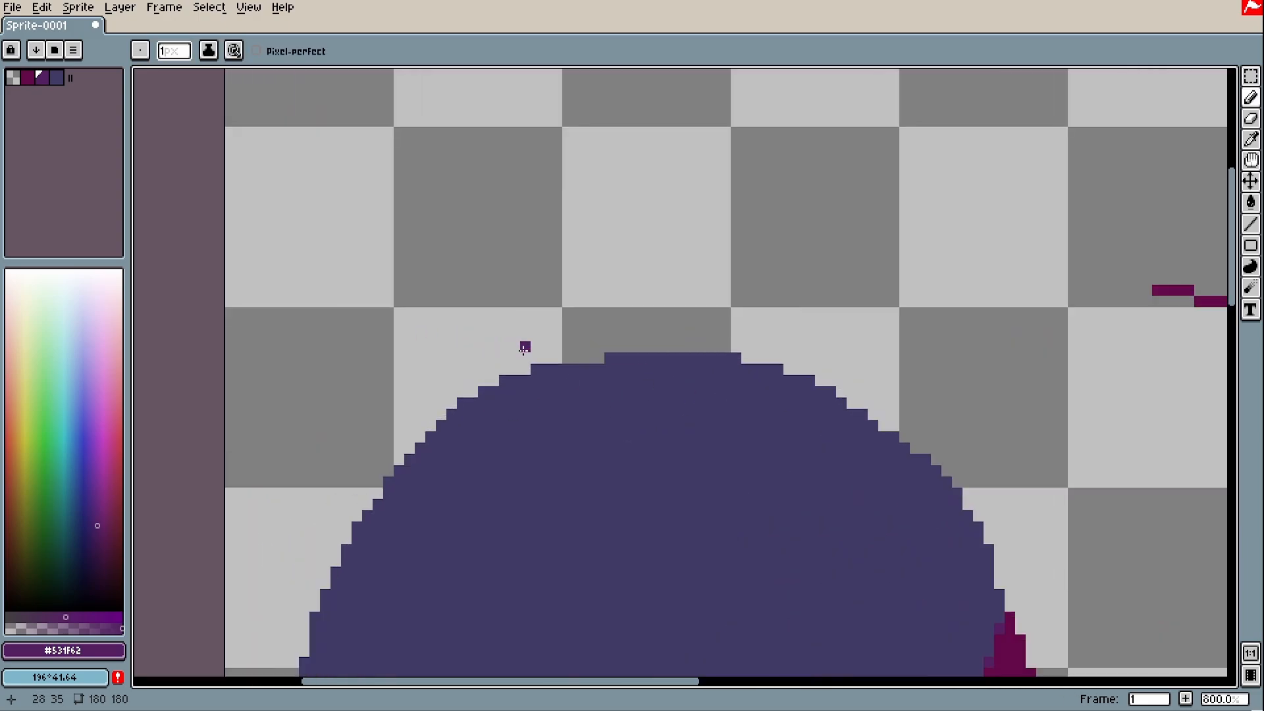
pyautogui.moveTo(600, 468); pyautogui.dragTo(612, 346)
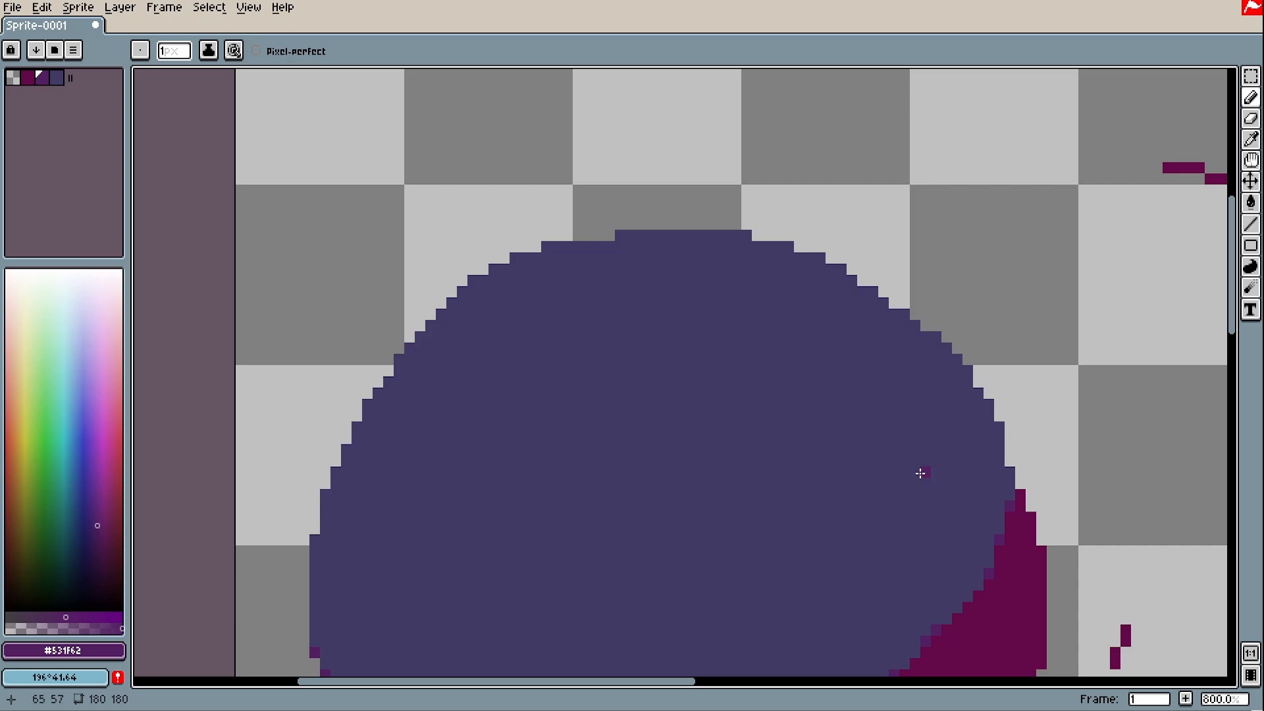
pyautogui.click(623, 235)
pyautogui.click(741, 234)
pyautogui.click(515, 257)
# Sample the ball's body purple #413a64 from the canvas with the eyedropper
pyautogui.scroll(-1, 790, 367)
pyautogui.press('i')
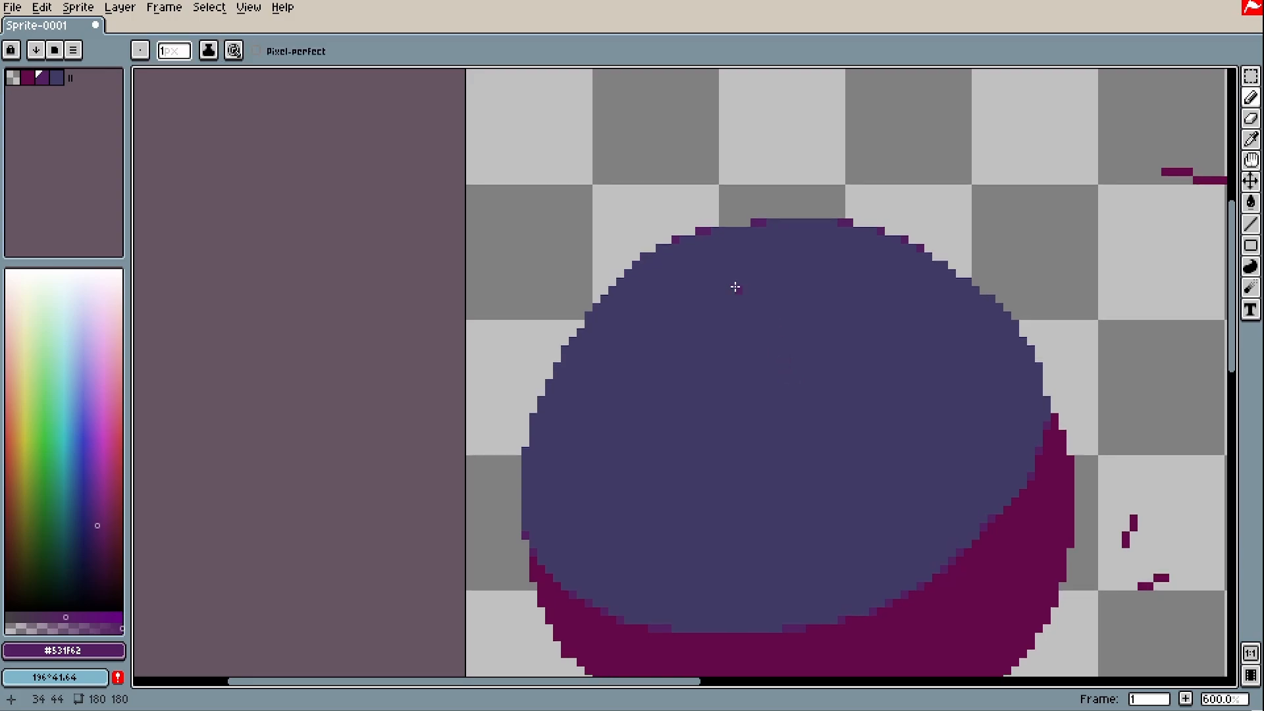
pyautogui.moveTo(822, 452); pyautogui.dragTo(757, 385)
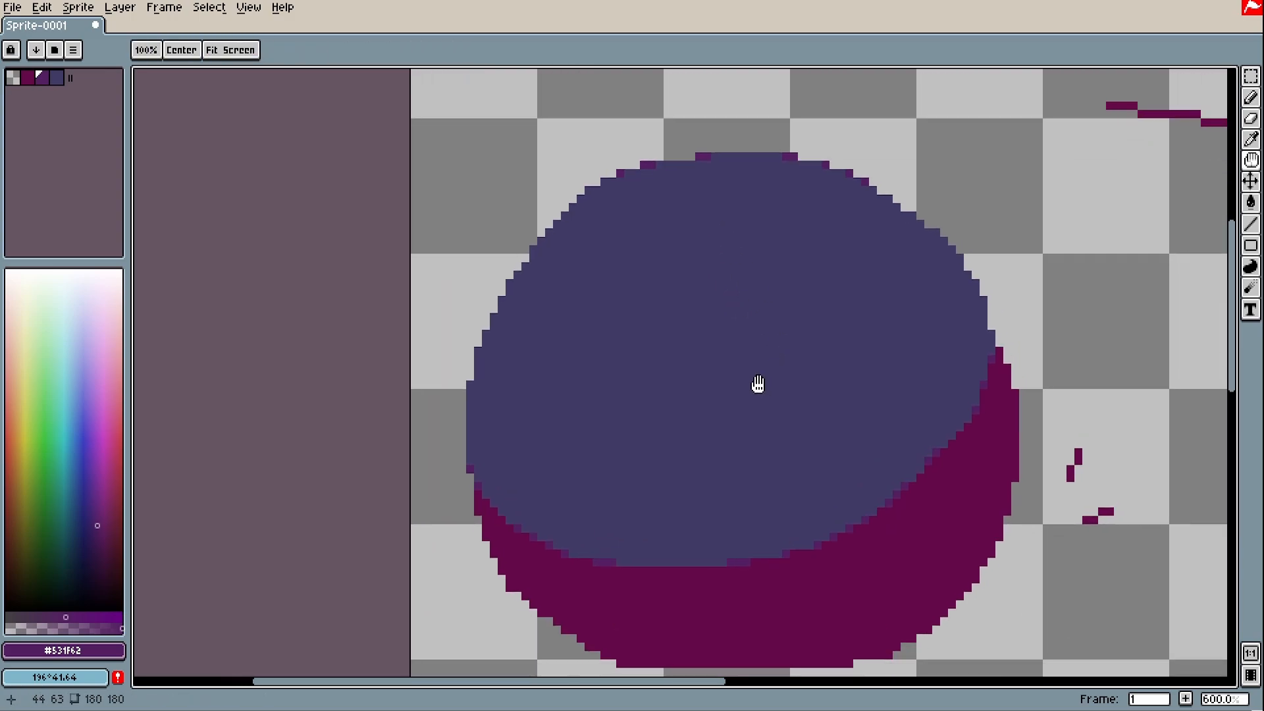
pyautogui.moveTo(739, 238); pyautogui.dragTo(695, 299)
pyautogui.scroll(1, 684, 263)
pyautogui.keyDown('alt'); pyautogui.click(679, 249); pyautogui.keyUp('alt')
pyautogui.press('i')
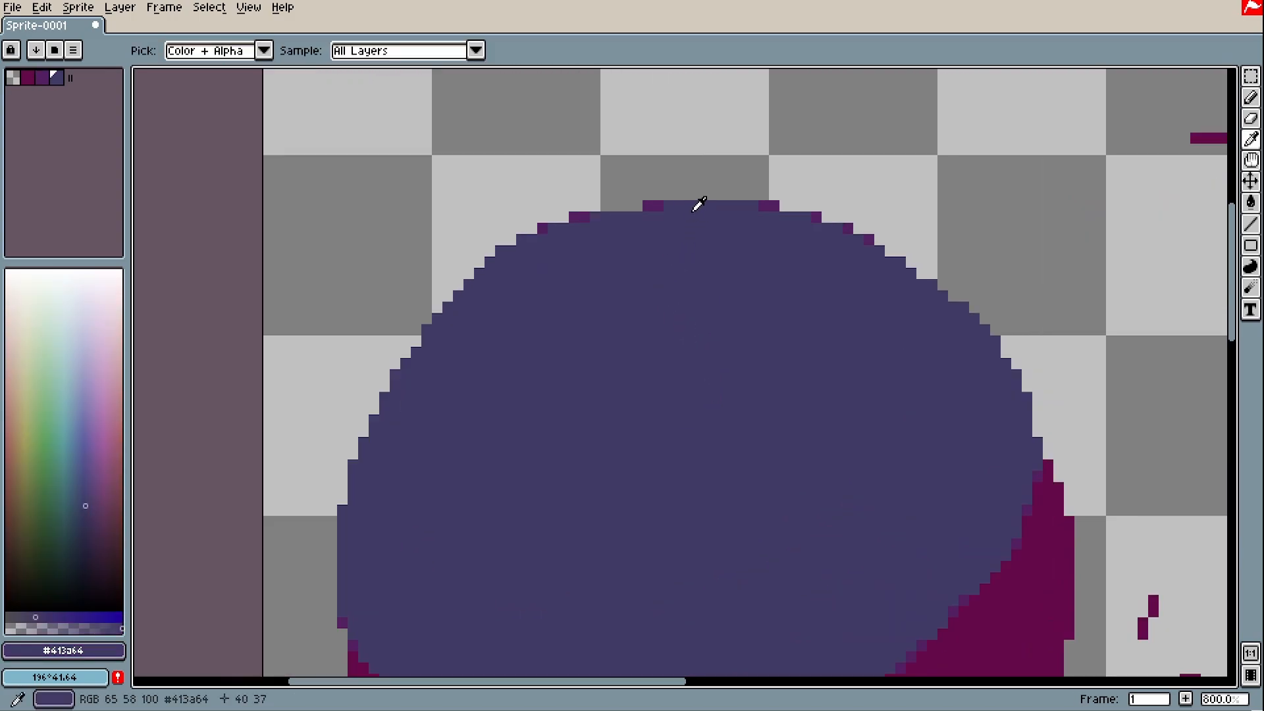
pyautogui.click(685, 181)
pyautogui.moveTo(678, 189)
pyautogui.mouseDown()
pyautogui.moveTo(672, 205)
pyautogui.moveTo(674, 183)
pyautogui.mouseUp()
pyautogui.scroll(-2, 686, 196)
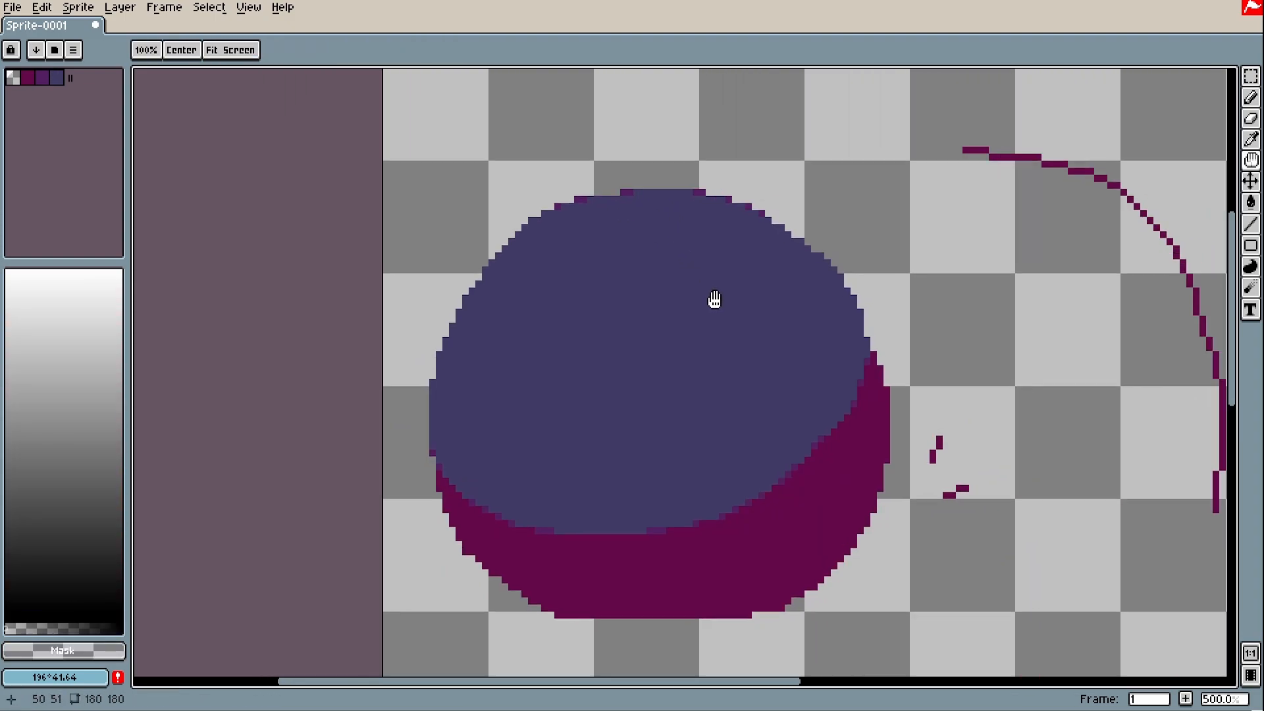
pyautogui.scroll(2, 719, 364)
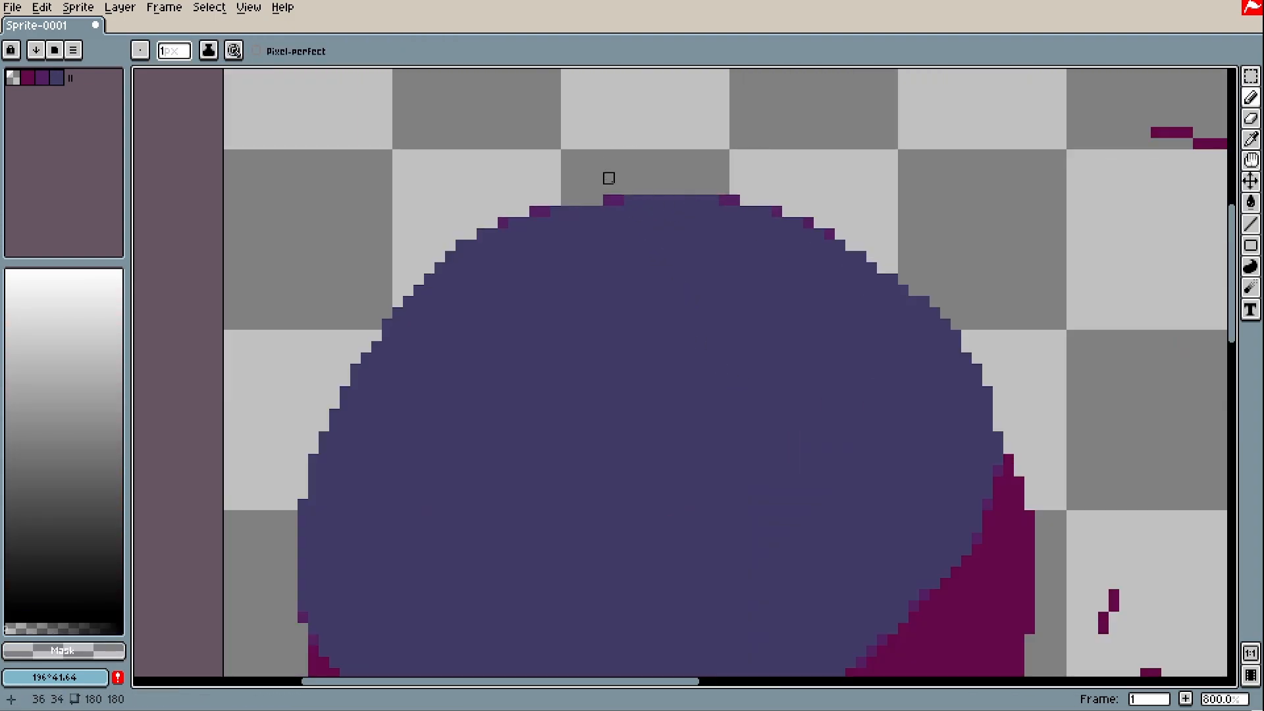
pyautogui.keyDown('alt'); pyautogui.click(665, 268); pyautogui.keyUp('alt')
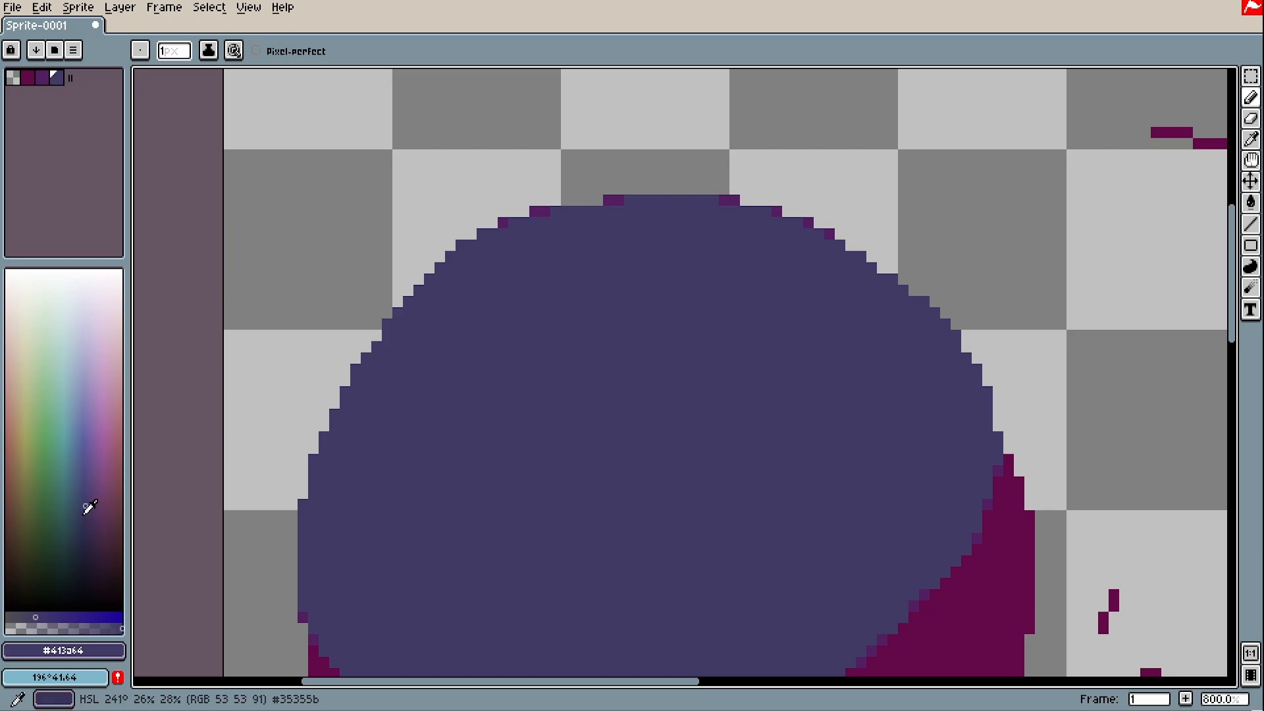
# Pick a muted grey-purple (#444251) and repaint the magenta pixels along the ball's top edge
pyautogui.click(86, 513)
pyautogui.moveTo(36, 615); pyautogui.dragTo(16, 617)
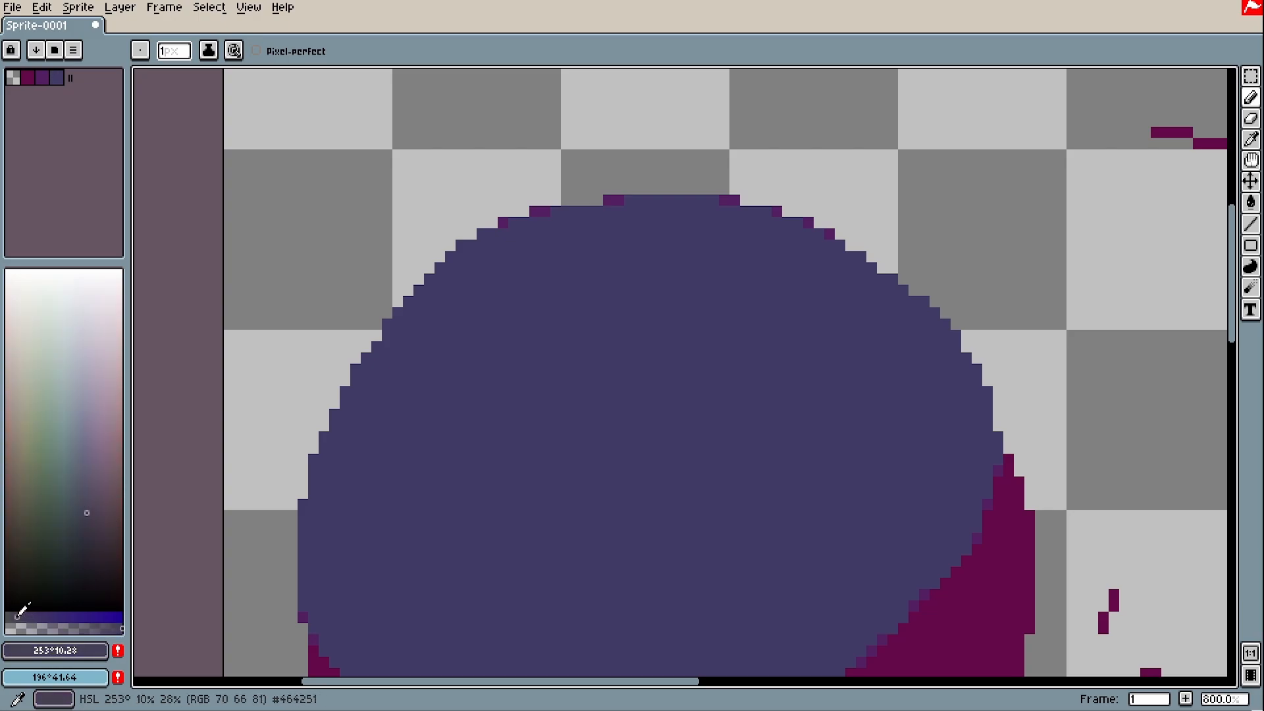
pyautogui.click(608, 200)
pyautogui.click(619, 201)
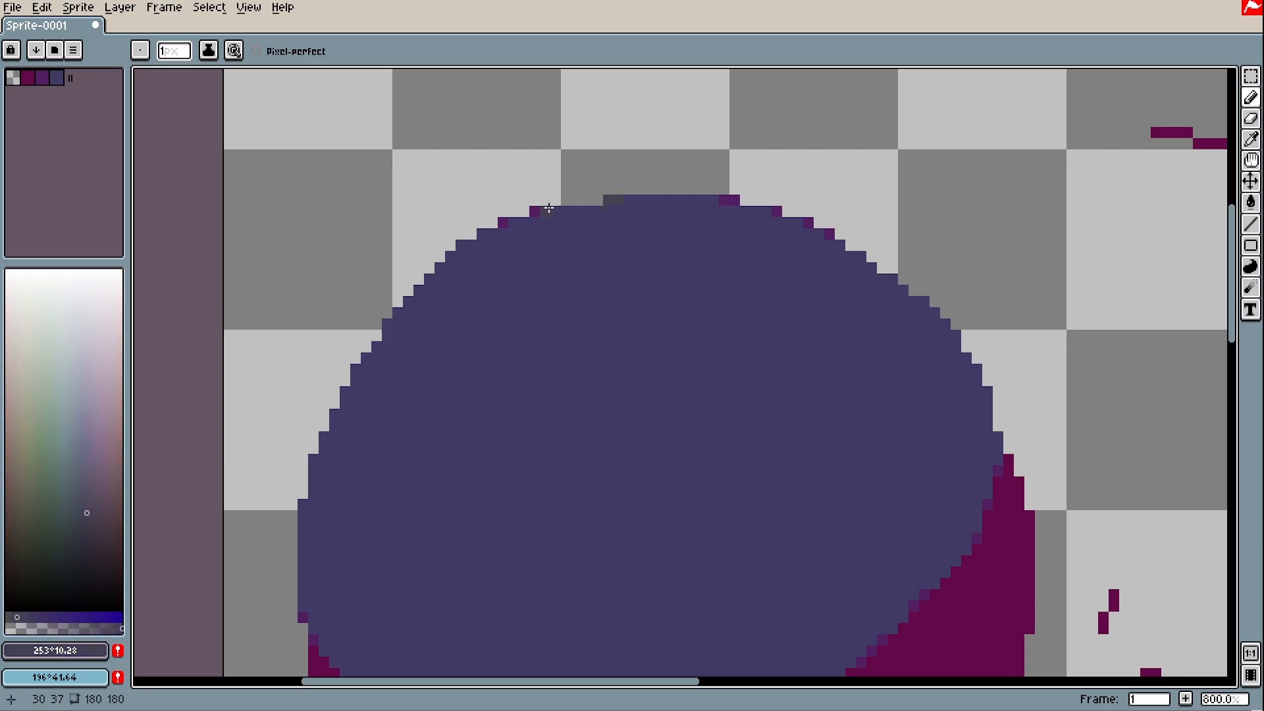
pyautogui.moveTo(546, 211); pyautogui.dragTo(534, 211)
pyautogui.click(730, 199)
pyautogui.click(775, 211)
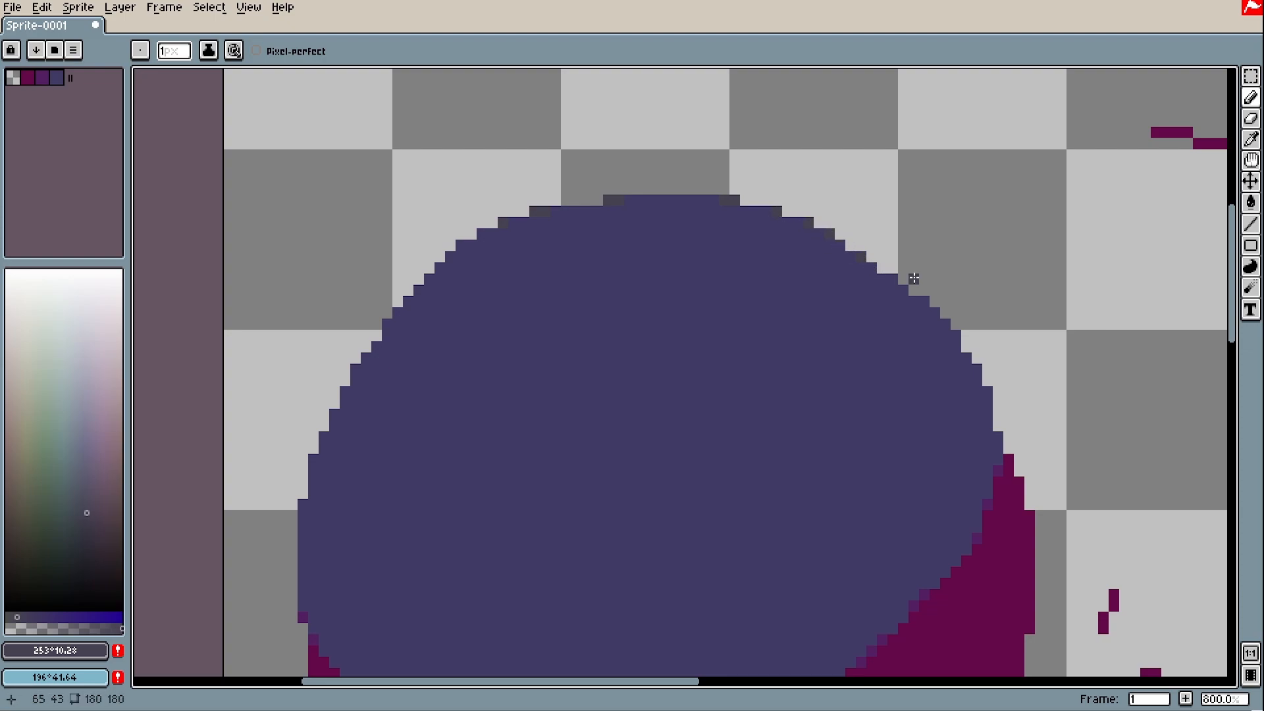
# Soften jagged pixels on the ball's right and upper-left rim in grey-purple
pyautogui.scroll(-2, 921, 286)
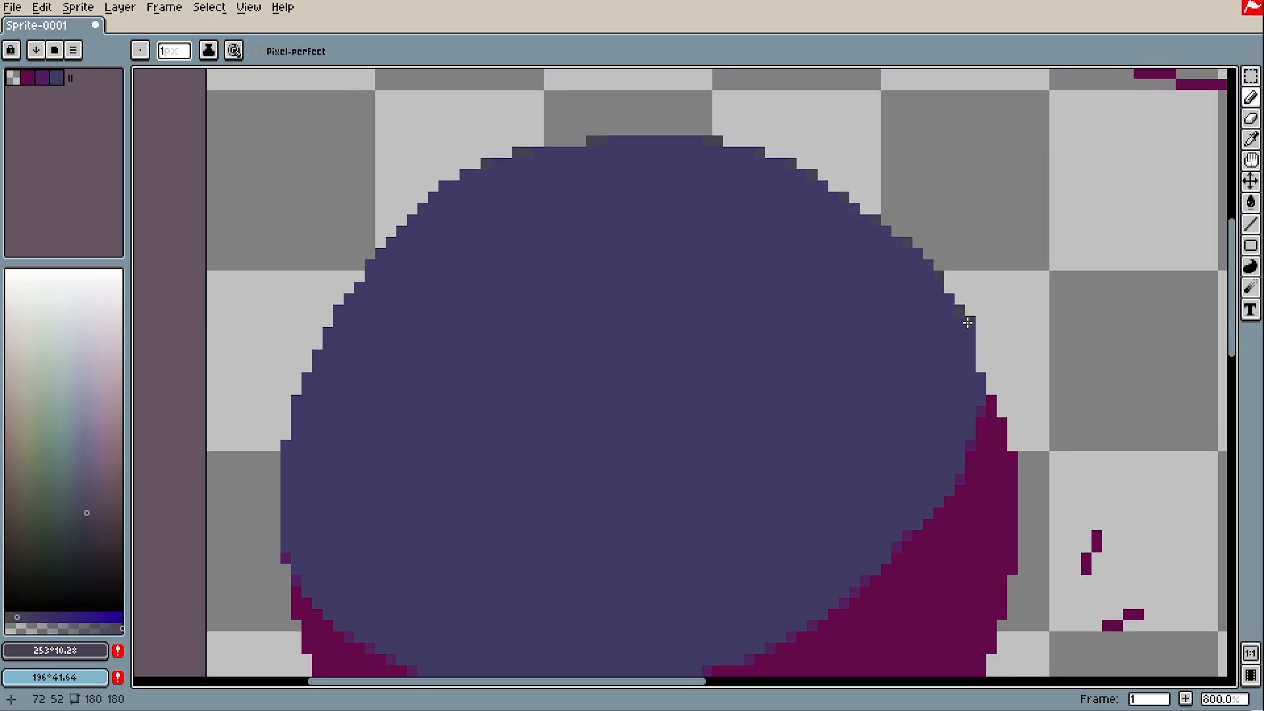
pyautogui.click(967, 332)
pyautogui.click(981, 376)
pyautogui.click(317, 356)
# Zoom out and pan across the sprite with Space-drag
pyautogui.press('space')
pyautogui.moveTo(294, 519); pyautogui.dragTo(313, 454)
pyautogui.scroll(-6, 652, 340)
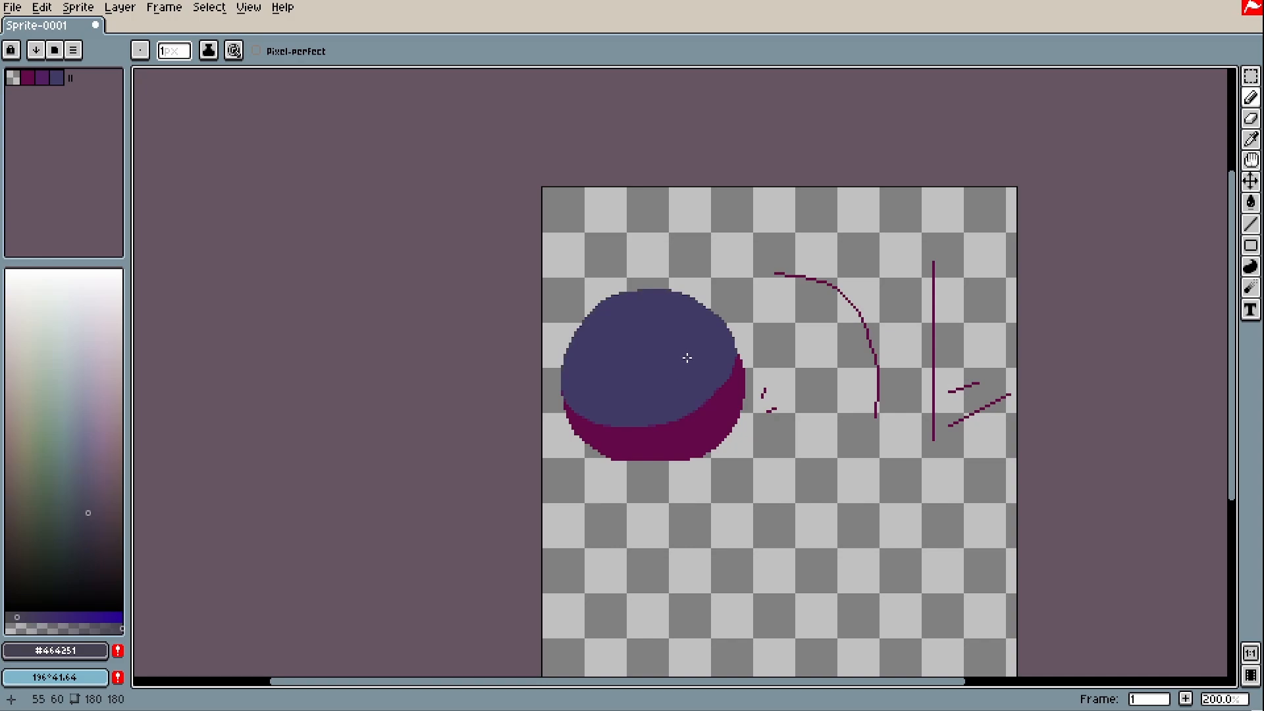
pyautogui.press('space')
pyautogui.moveTo(687, 357); pyautogui.dragTo(635, 359)
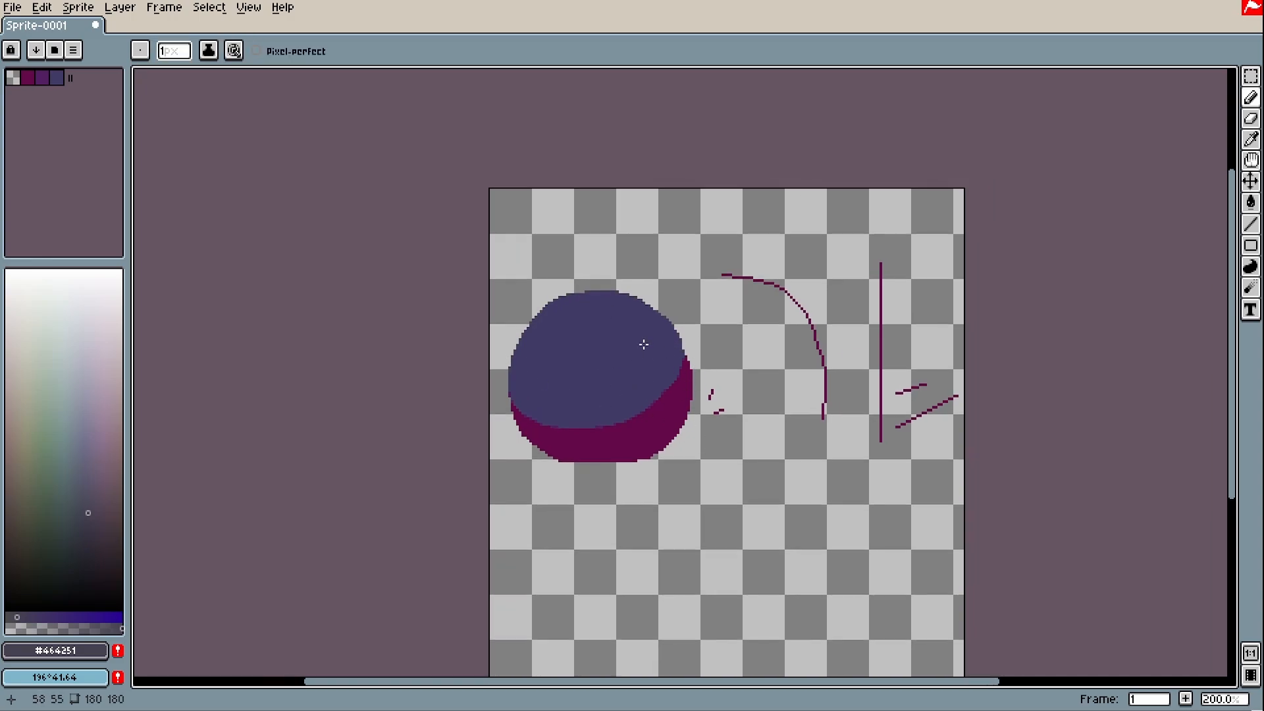
pyautogui.scroll(1, 643, 344)
pyautogui.scroll(1, 655, 360)
# Recentre the view on the ball and sample the shadow's dark magenta #640948
pyautogui.press('space')
pyautogui.moveTo(654, 359); pyautogui.dragTo(387, 318)
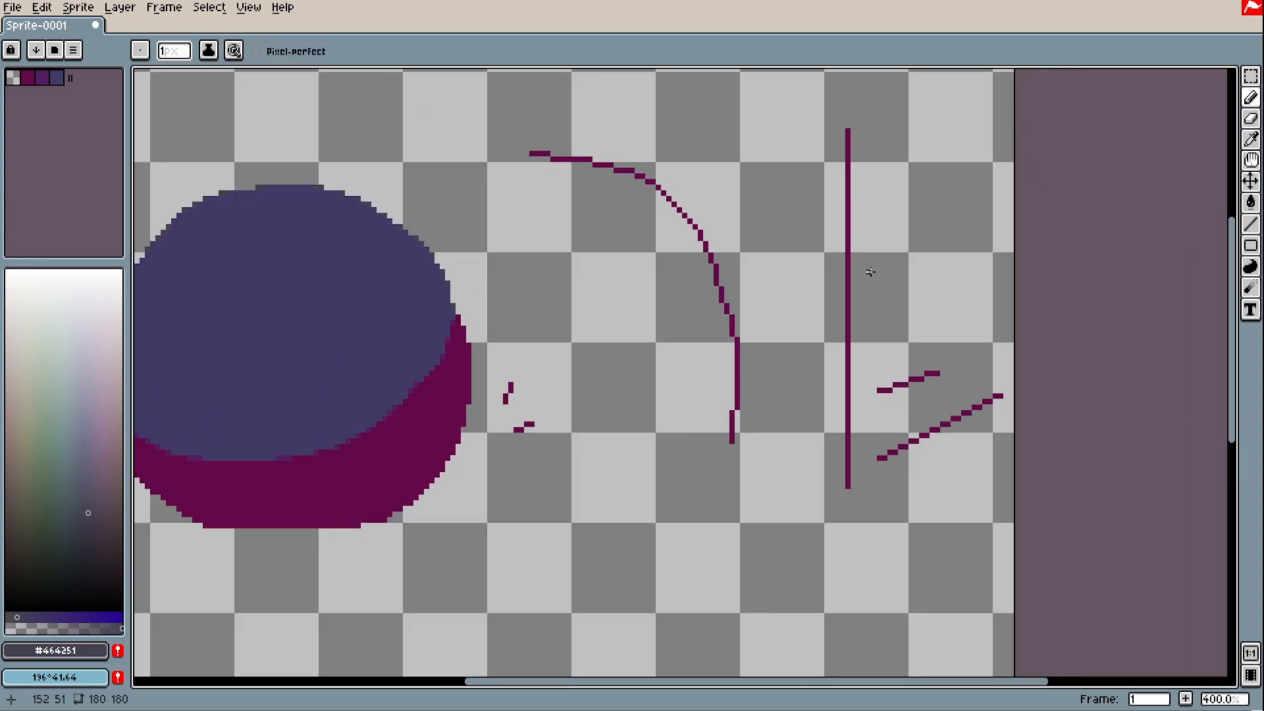
pyautogui.press('space')
pyautogui.moveTo(871, 272); pyautogui.dragTo(816, 399)
pyautogui.press('space')
pyautogui.moveTo(808, 290); pyautogui.dragTo(893, 147)
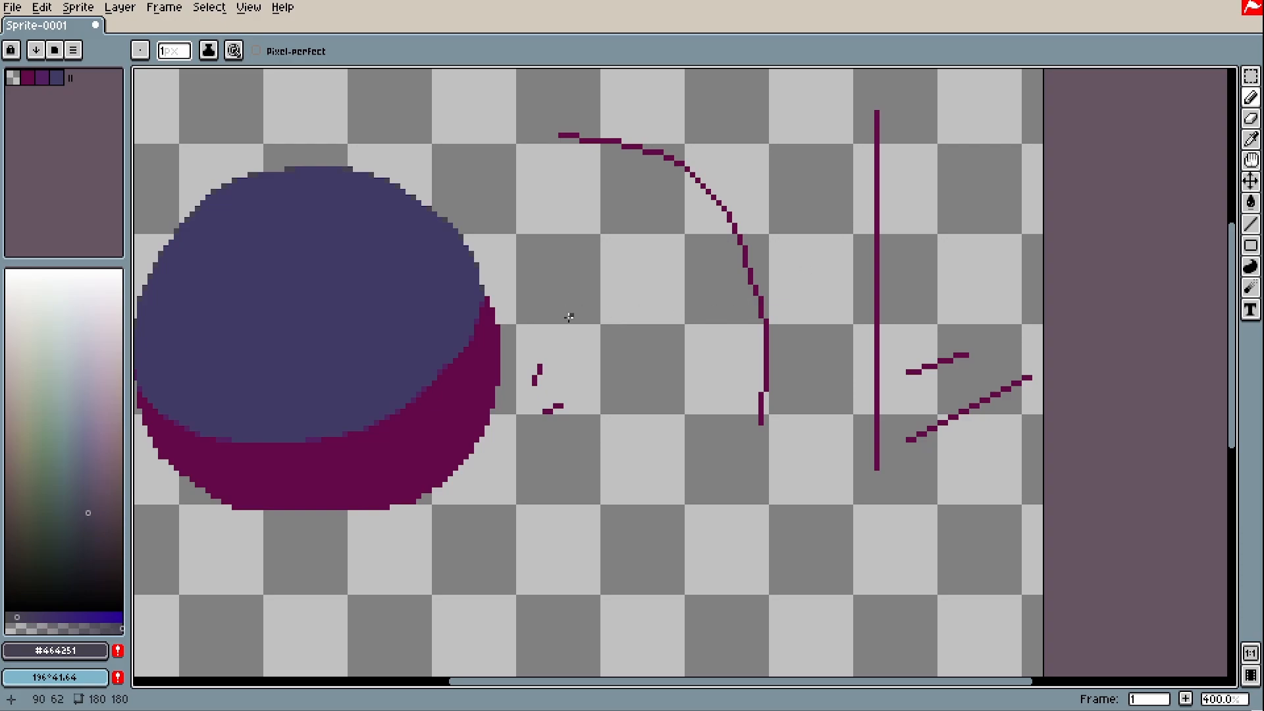
pyautogui.scroll(1, 559, 363)
pyautogui.press('space')
pyautogui.moveTo(480, 352); pyautogui.dragTo(809, 400)
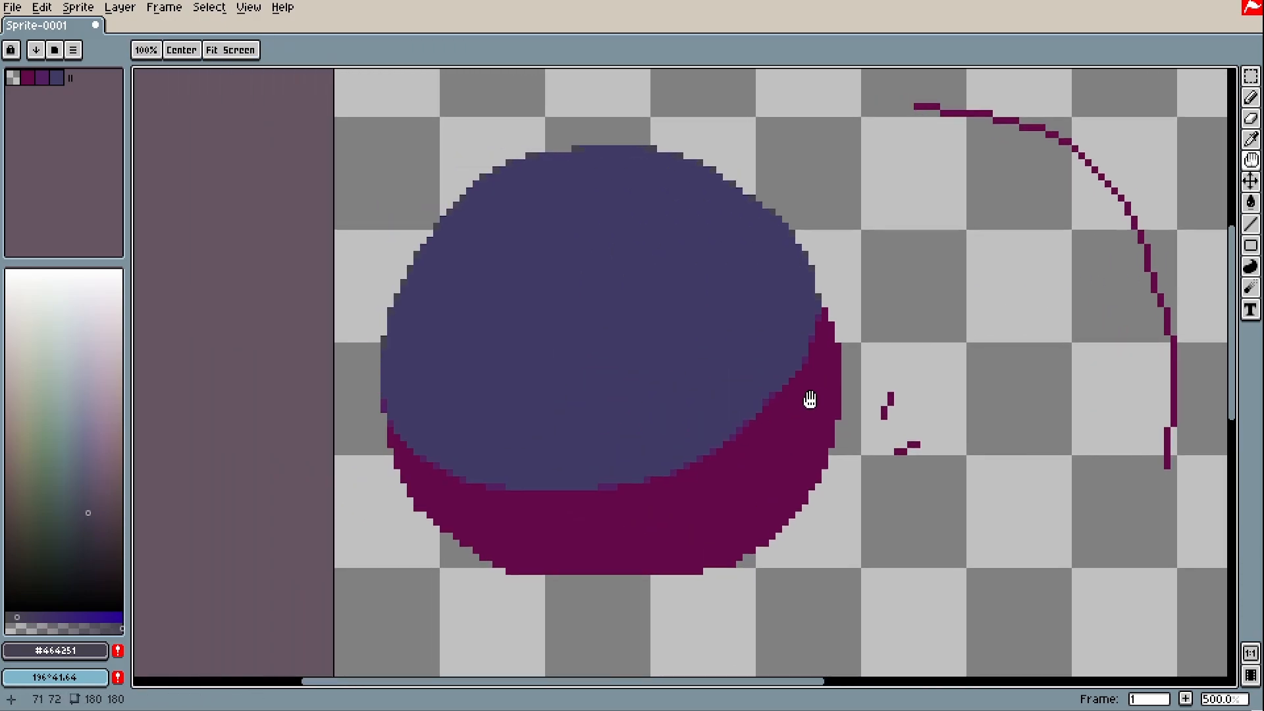
pyautogui.keyDown('alt'); pyautogui.click(793, 461); pyautogui.keyUp('alt')
# Draw a curved magenta eye stroke on the ball, then pick up purple #531F62
pyautogui.scroll(1, 746, 392)
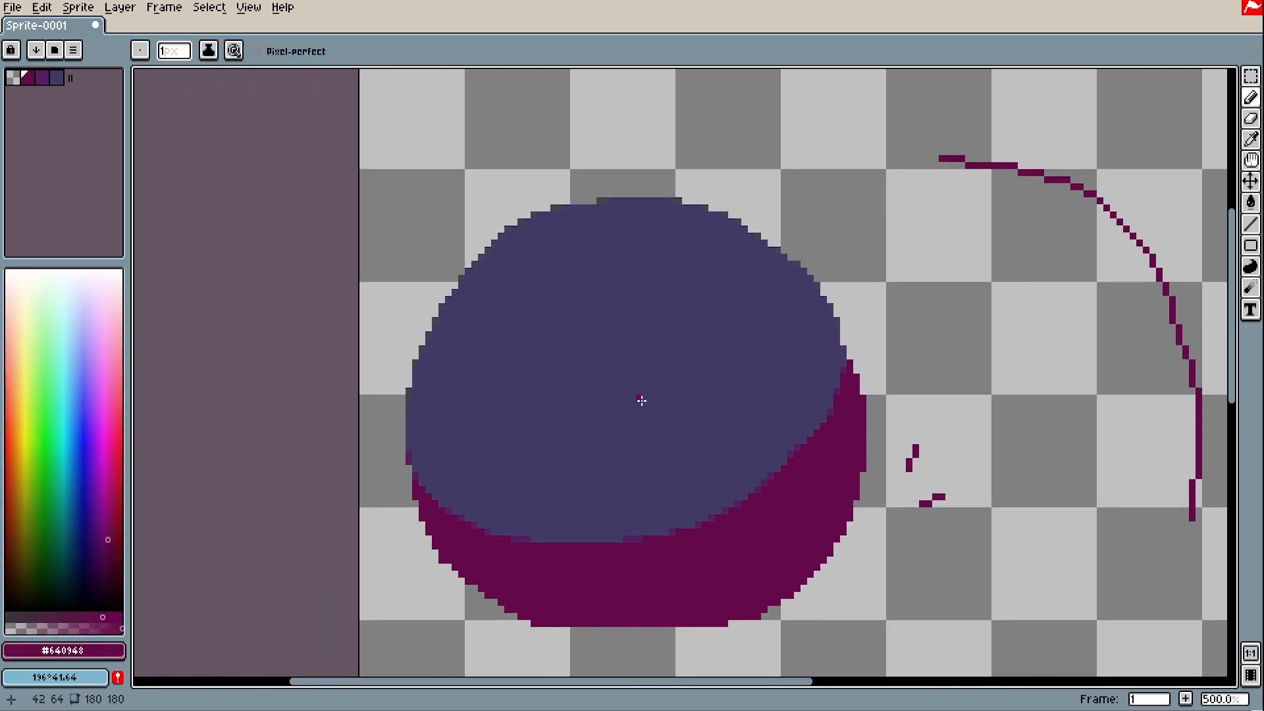
pyautogui.scroll(1, 505, 391)
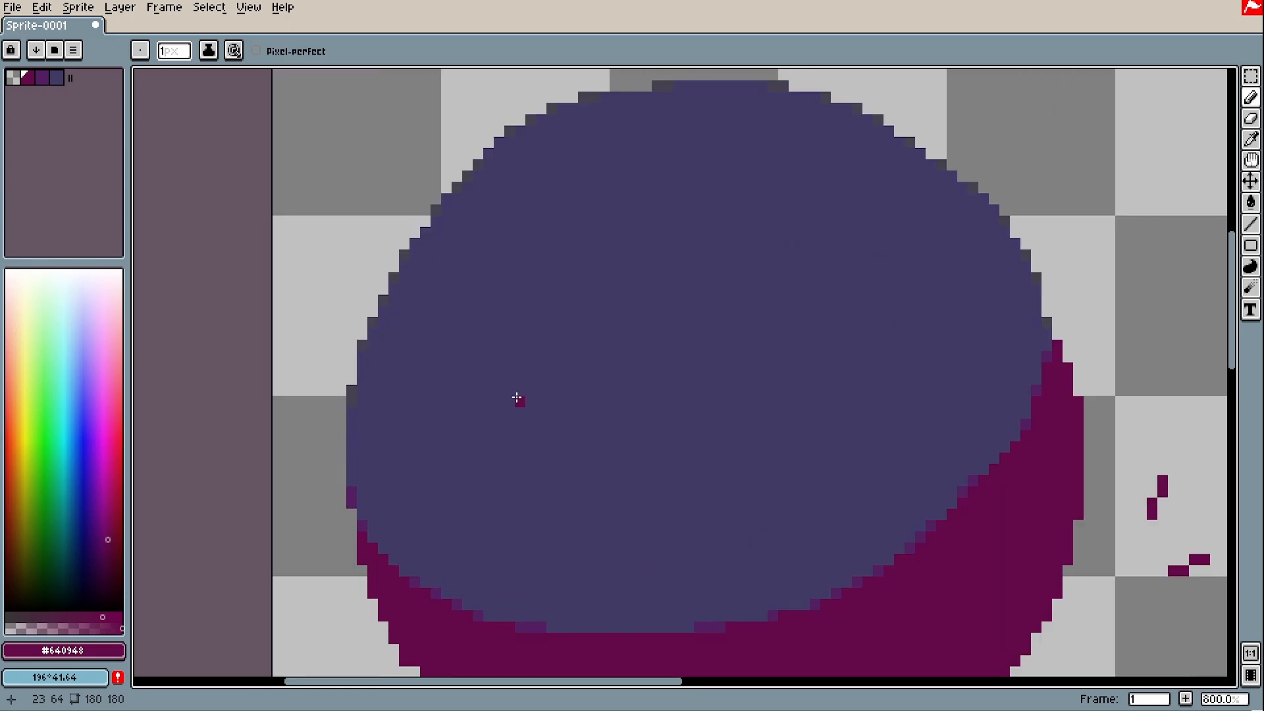
pyautogui.moveTo(500, 453)
pyautogui.mouseDown()
pyautogui.moveTo(492, 397)
pyautogui.moveTo(507, 296)
pyautogui.moveTo(537, 254)
pyautogui.moveTo(510, 367)
pyautogui.mouseUp()
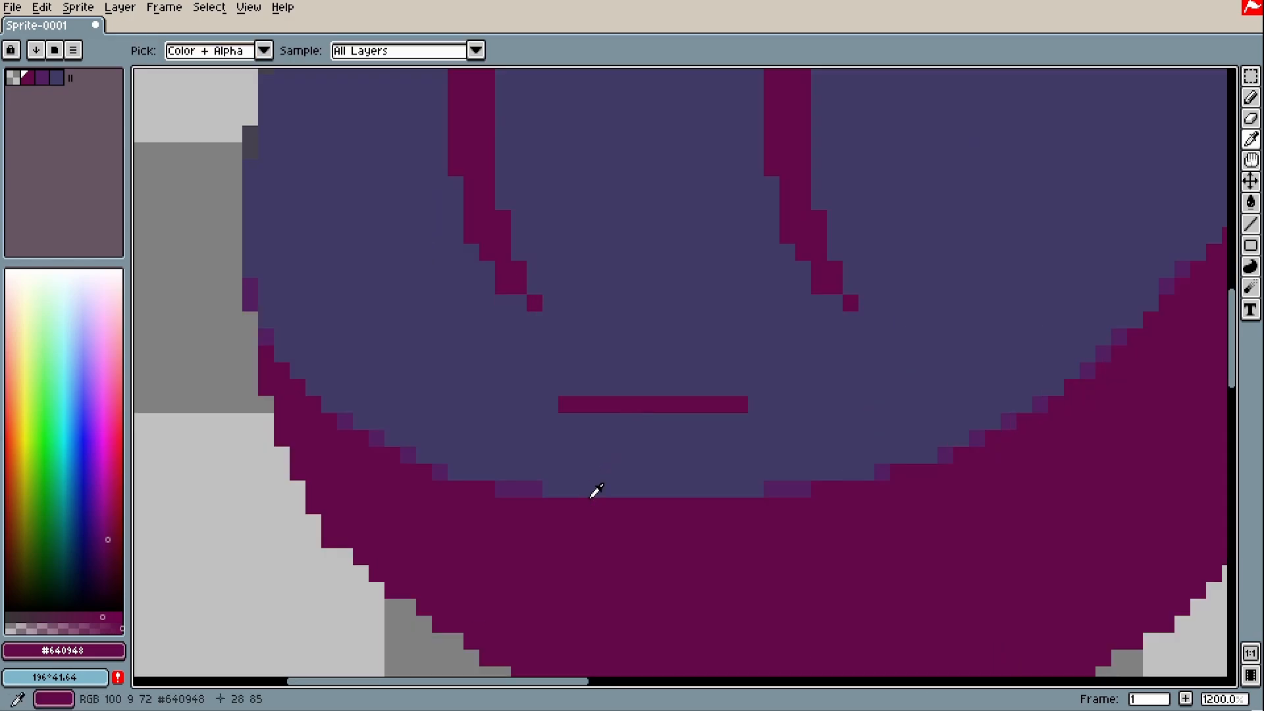
pyautogui.keyDown('alt'); pyautogui.click(535, 483); pyautogui.keyUp('alt')
pyautogui.scroll(-3, 796, 425)
pyautogui.scroll(6, 793, 429)
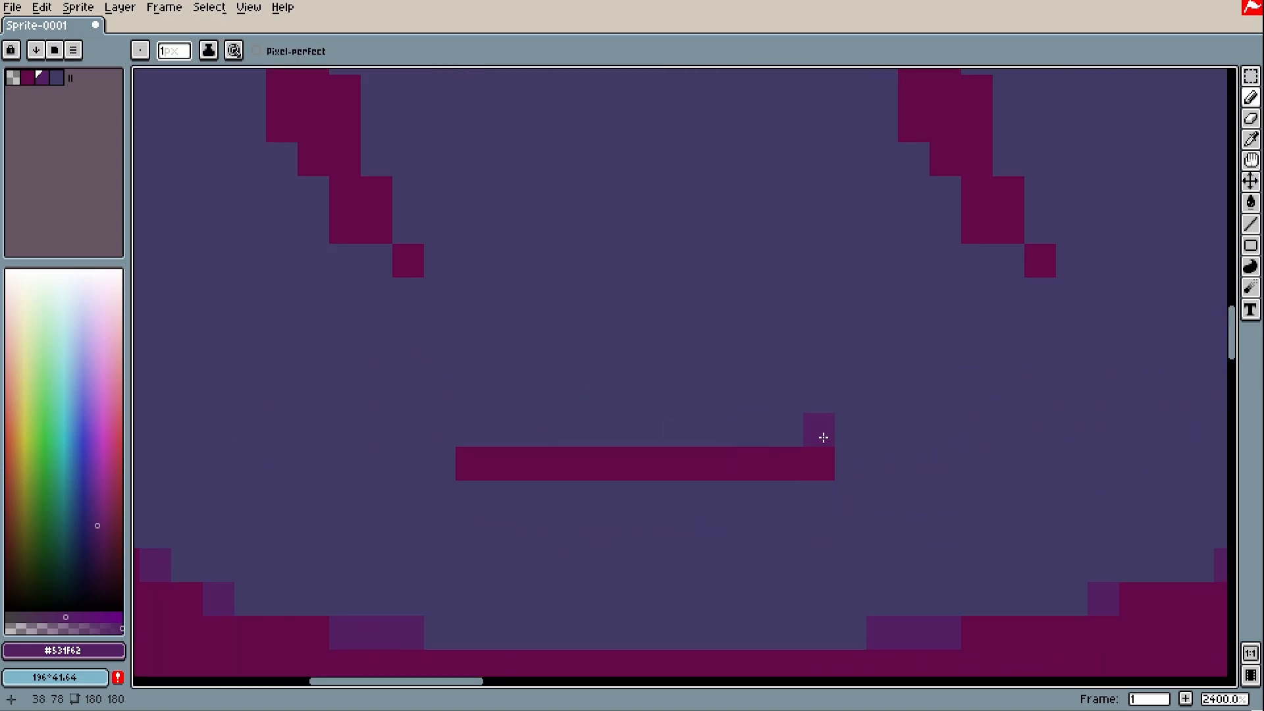
# Try purple shading rows, end pixels and a nose stroke around the mouth, then undo them
pyautogui.moveTo(823, 436); pyautogui.dragTo(464, 432)
pyautogui.moveTo(472, 488)
pyautogui.mouseDown()
pyautogui.moveTo(848, 489)
pyautogui.moveTo(522, 491)
pyautogui.mouseUp()
pyautogui.hotkey('ctrl', 'z')
pyautogui.click(440, 463)
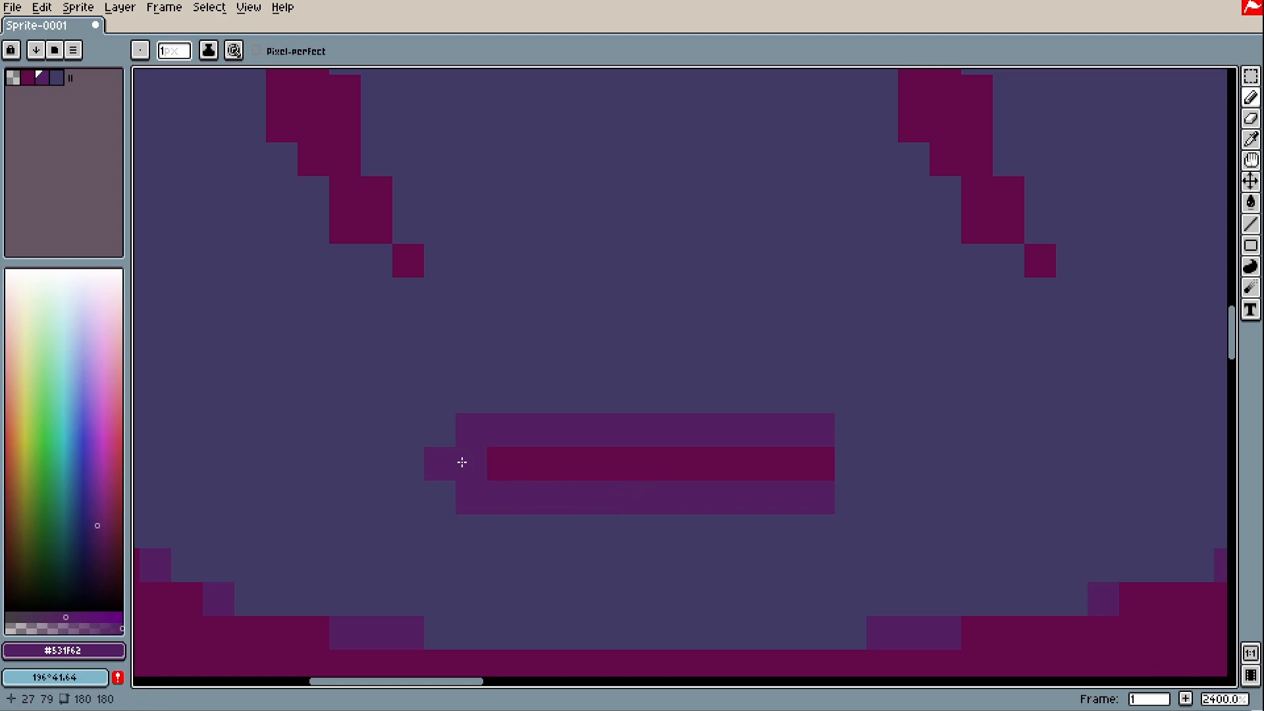
pyautogui.click(850, 463)
pyautogui.scroll(-2, 849, 461)
pyautogui.moveTo(805, 418); pyautogui.dragTo(842, 497)
pyautogui.hotkey('ctrl', 'z')
pyautogui.hotkey('ctrl', 'z')
pyautogui.hotkey('ctrl', 'z')
pyautogui.hotkey('ctrl', 'z')
pyautogui.hotkey('ctrl', 'z')
pyautogui.hotkey('ctrl', 'z')
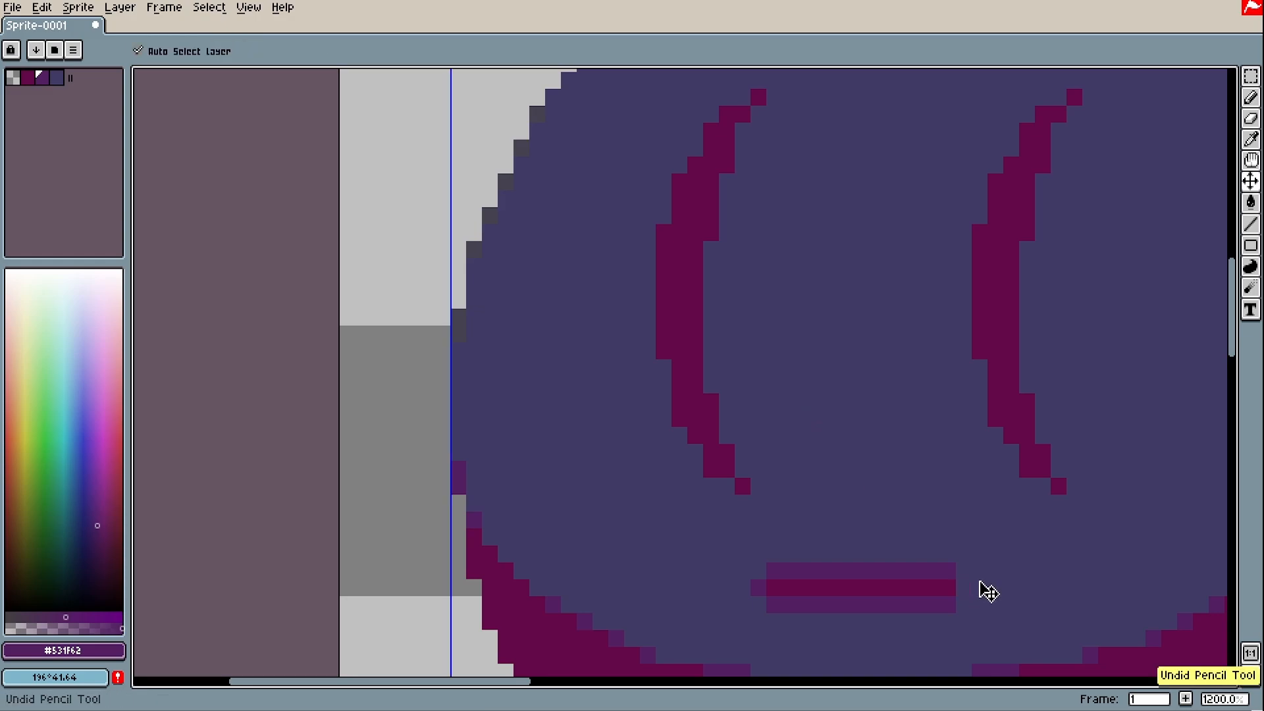
pyautogui.scroll(2, 956, 588)
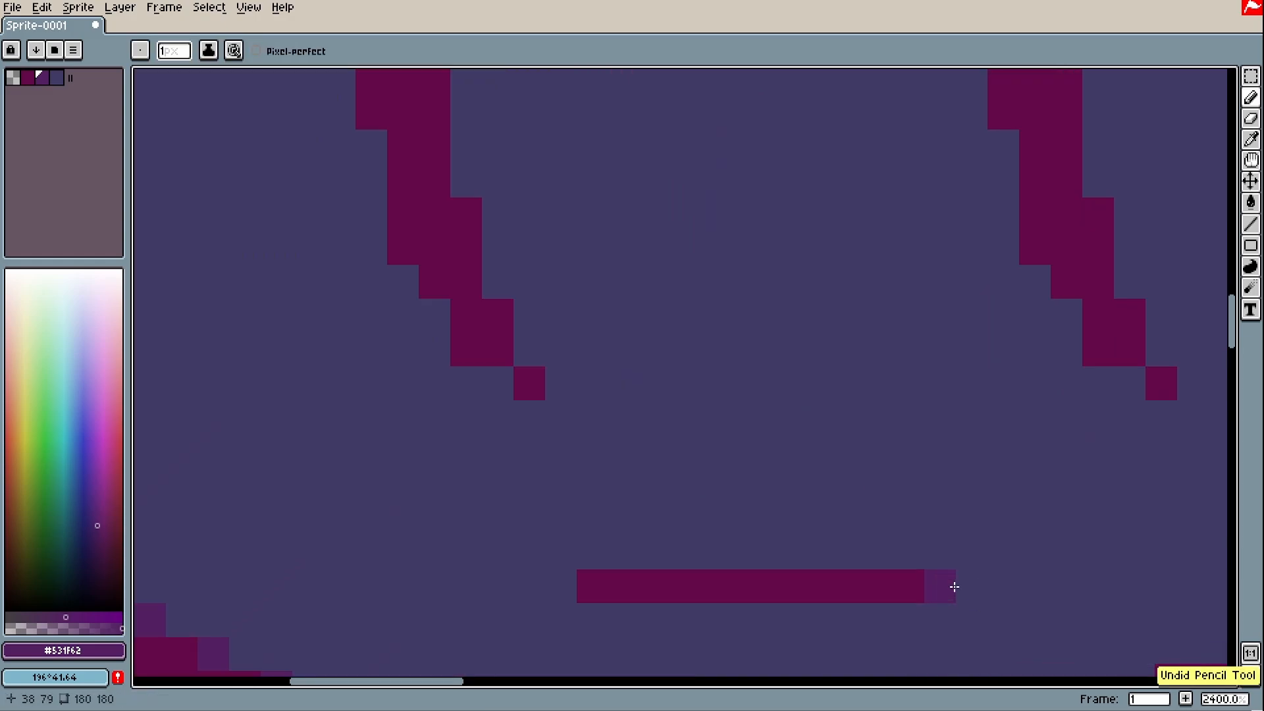
# Place one #531F62 pixel at the right and left ends of the mouth
pyautogui.click(942, 587)
pyautogui.moveTo(959, 615); pyautogui.dragTo(965, 553)
pyautogui.click(598, 526)
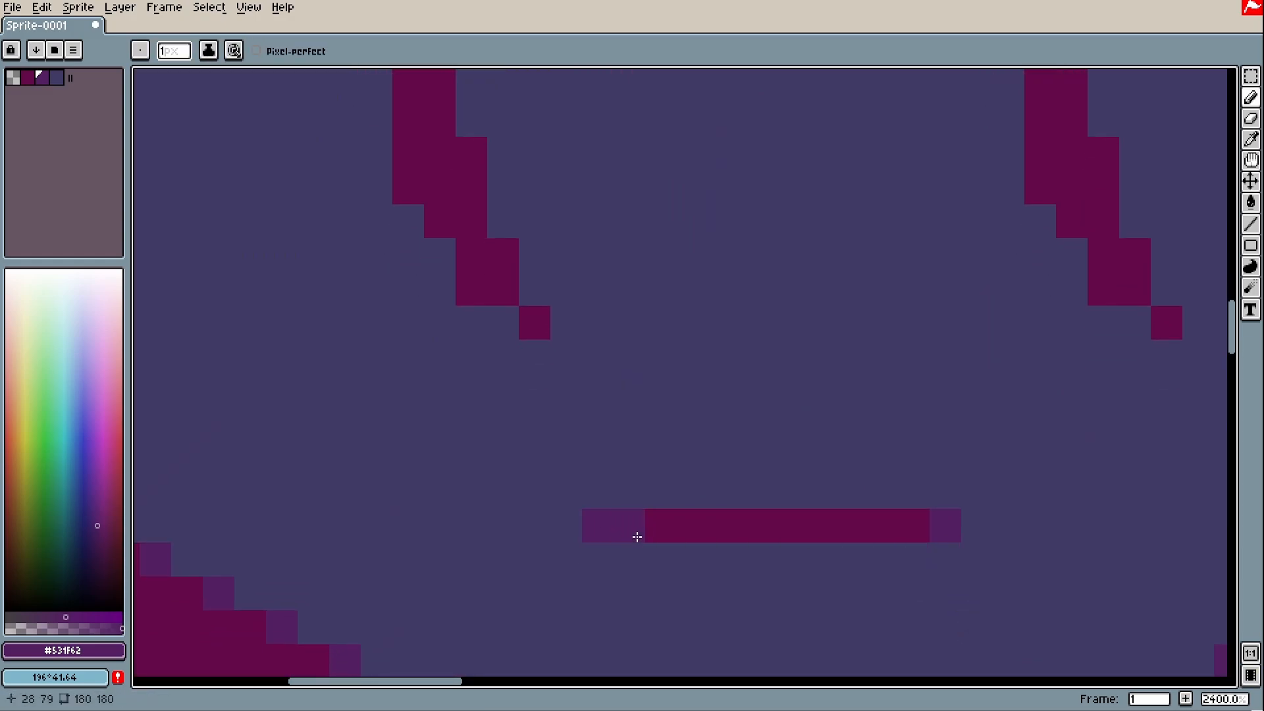
pyautogui.scroll(-4, 634, 531)
pyautogui.scroll(2, 715, 509)
pyautogui.scroll(1, 716, 509)
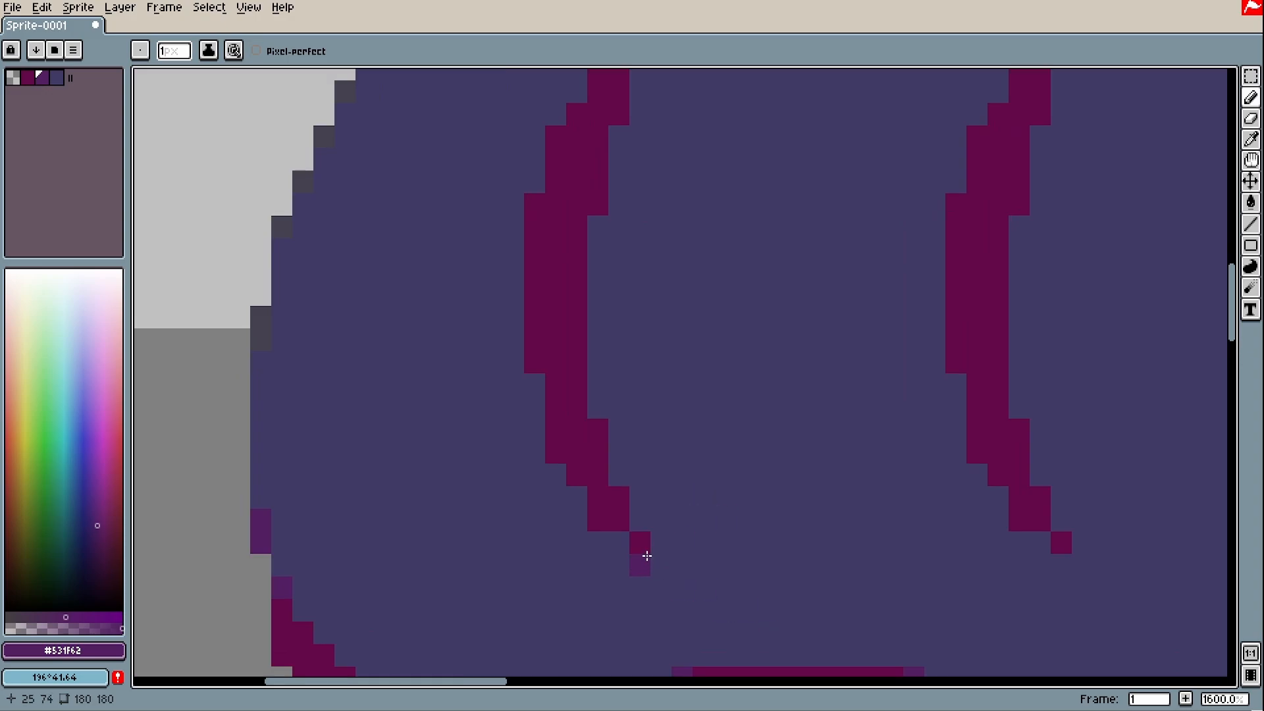
# Add #531F62 pixels at the left eye's tip and along the inner edges of both eyes
pyautogui.click(643, 547)
pyautogui.moveTo(660, 608); pyautogui.dragTo(655, 591)
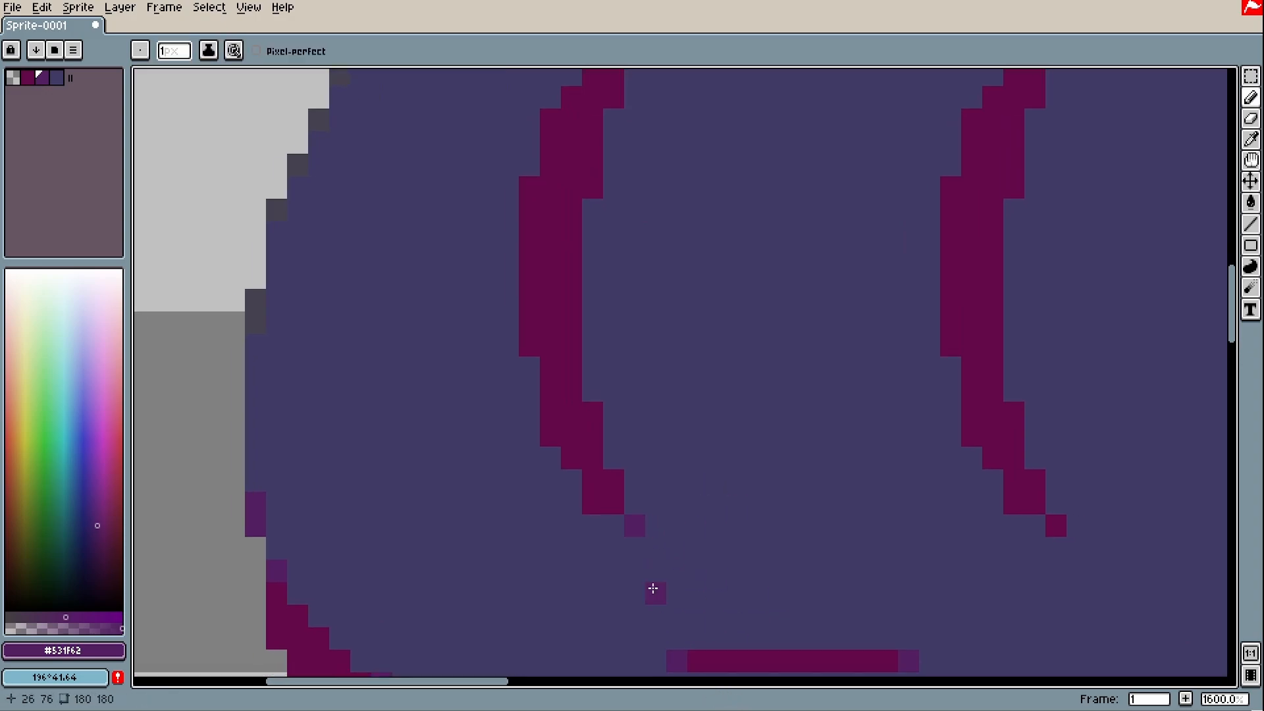
pyautogui.click(1049, 527)
pyautogui.hotkey('ctrl', 'z')
pyautogui.click(592, 412)
pyautogui.hscroll(3, 632, 412)
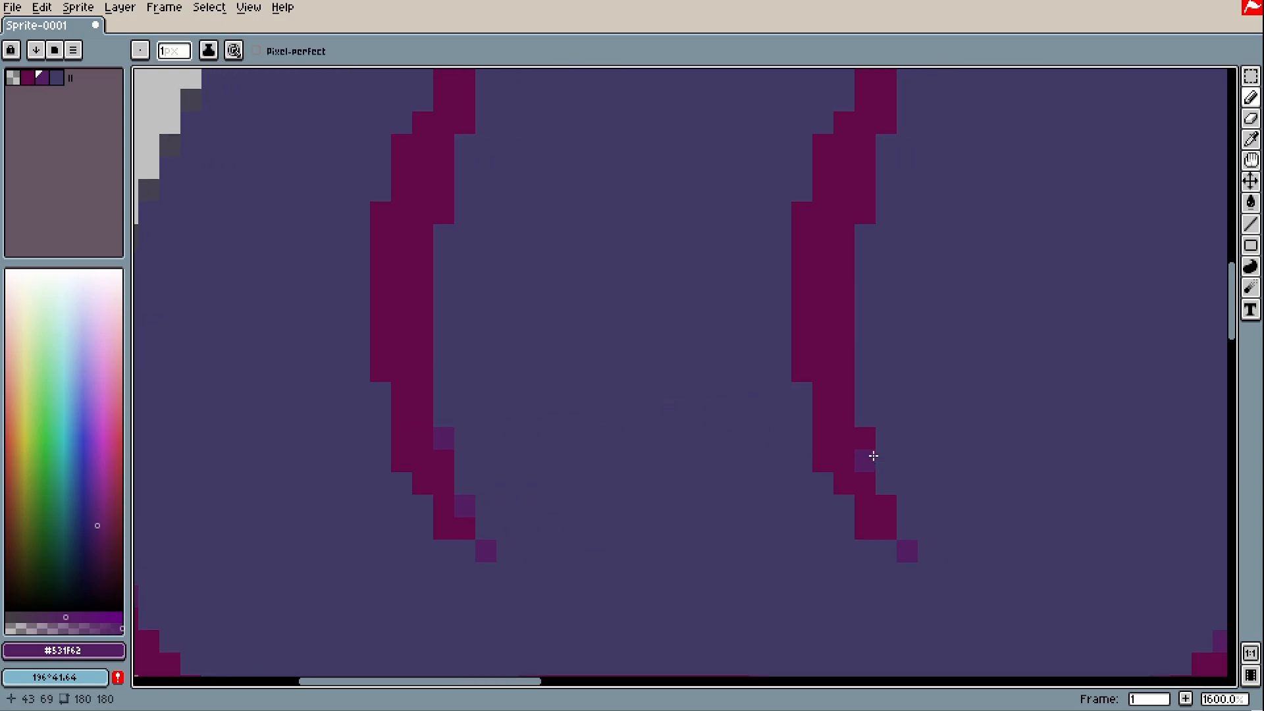
pyautogui.click(866, 437)
pyautogui.click(889, 501)
pyautogui.scroll(-3, 929, 522)
pyautogui.scroll(3, 909, 484)
pyautogui.click(483, 285)
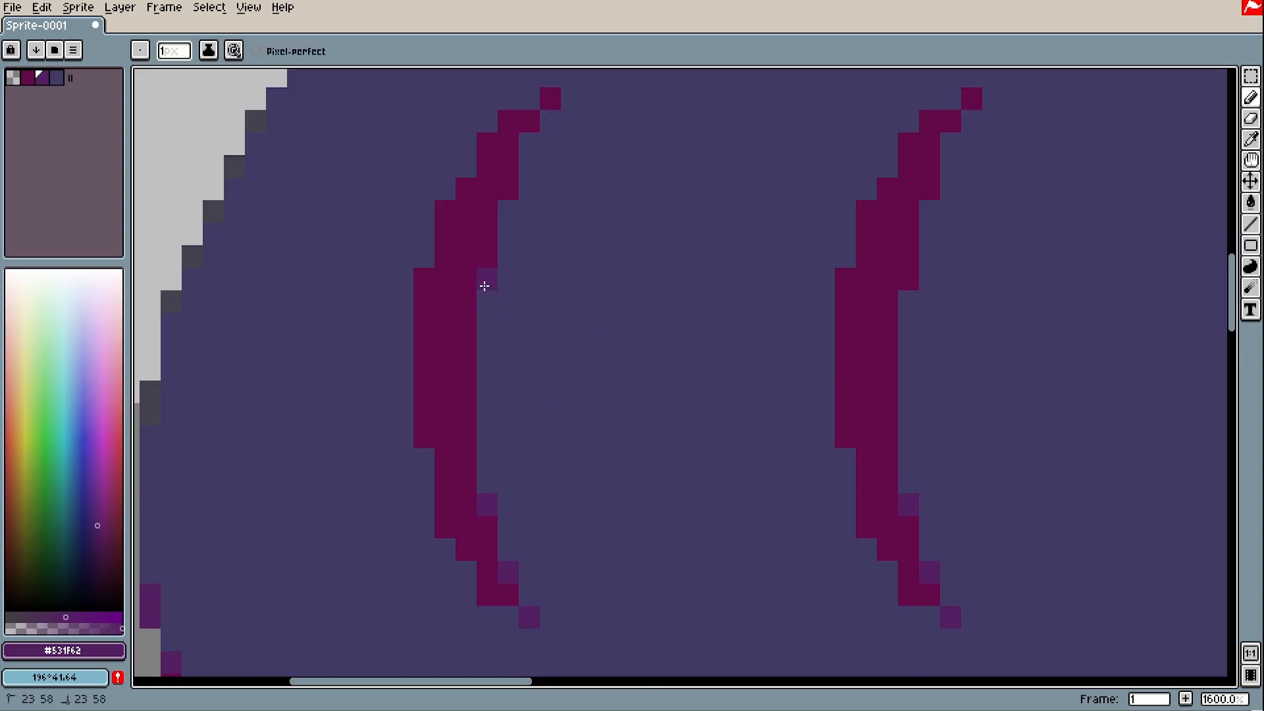
pyautogui.click(508, 189)
pyautogui.moveTo(550, 165); pyautogui.dragTo(531, 236)
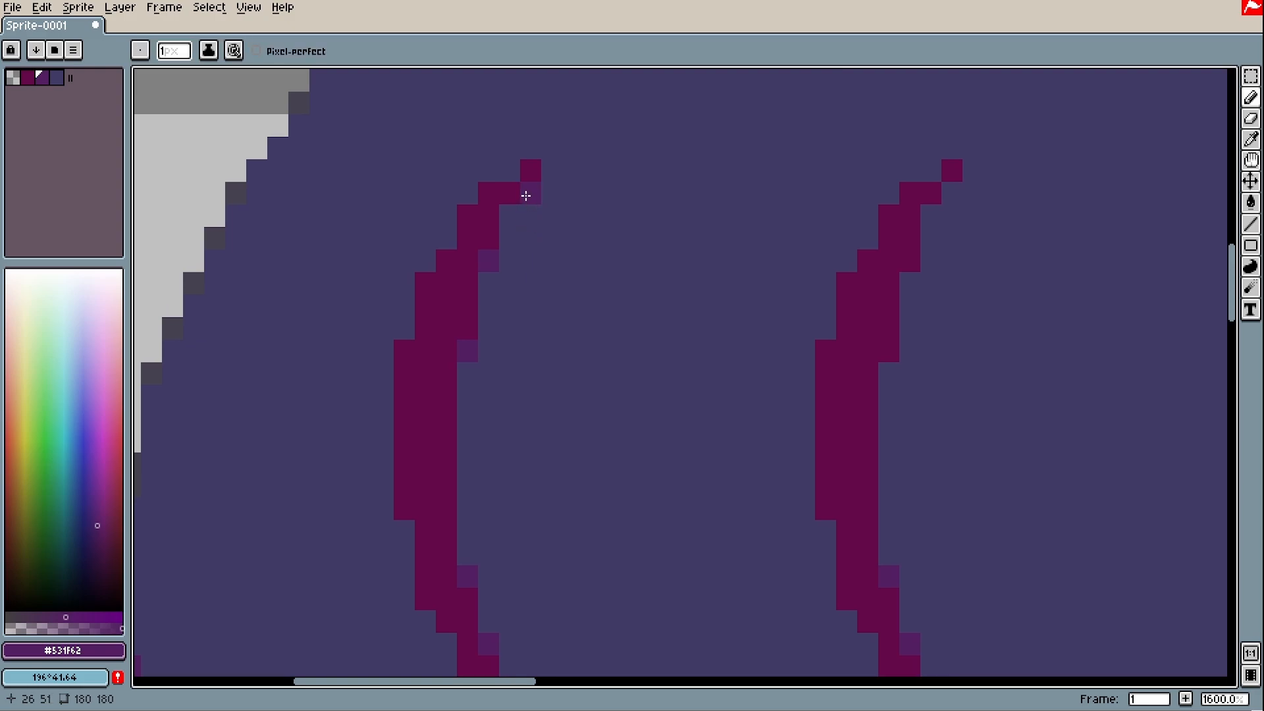
pyautogui.scroll(-5, 902, 349)
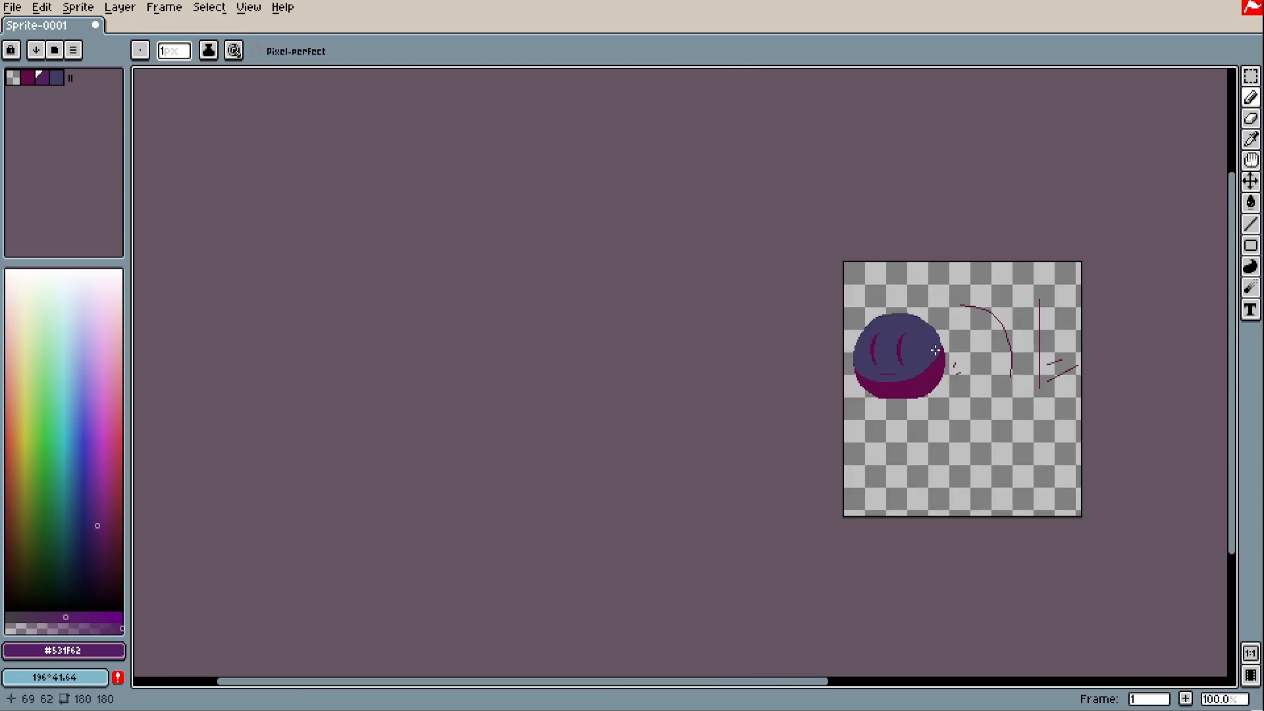
pyautogui.scroll(1, 904, 345)
pyautogui.scroll(4, 904, 345)
pyautogui.scroll(3, 769, 370)
# Anti-alias the remaining steps of the left arc, then the right arc, with purple
pyautogui.moveTo(719, 375); pyautogui.dragTo(827, 324)
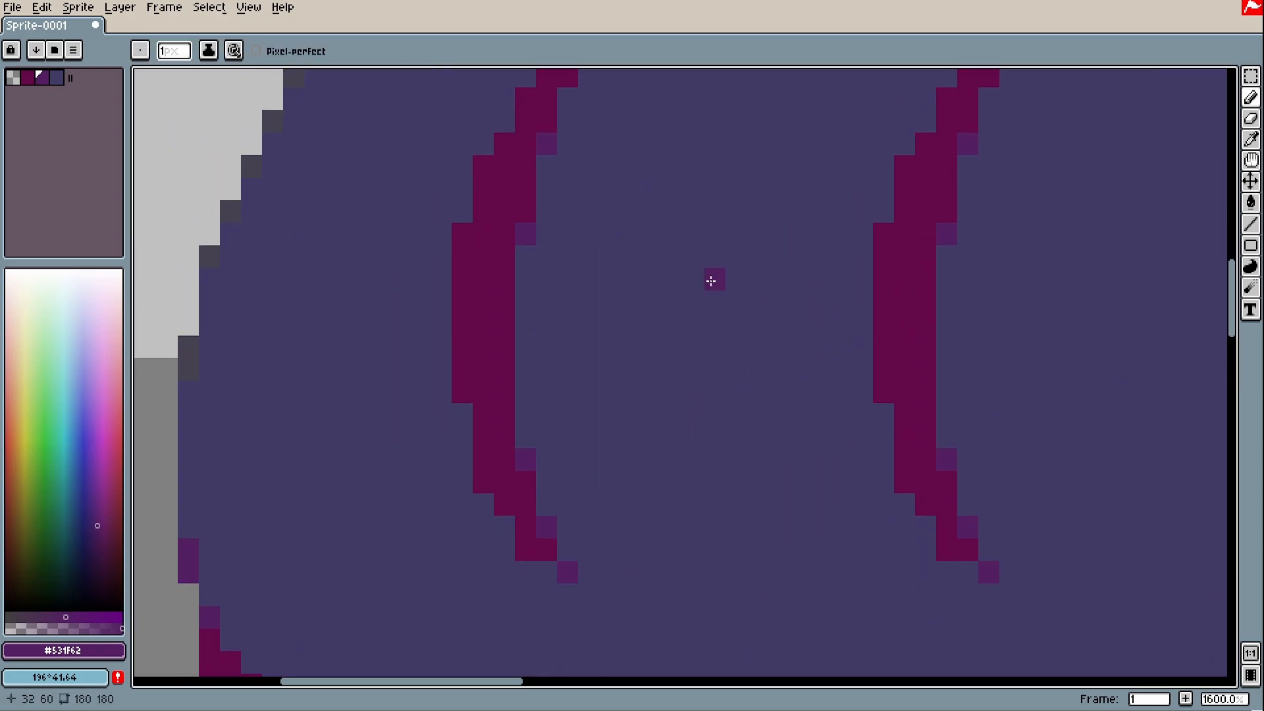
pyautogui.click(483, 481)
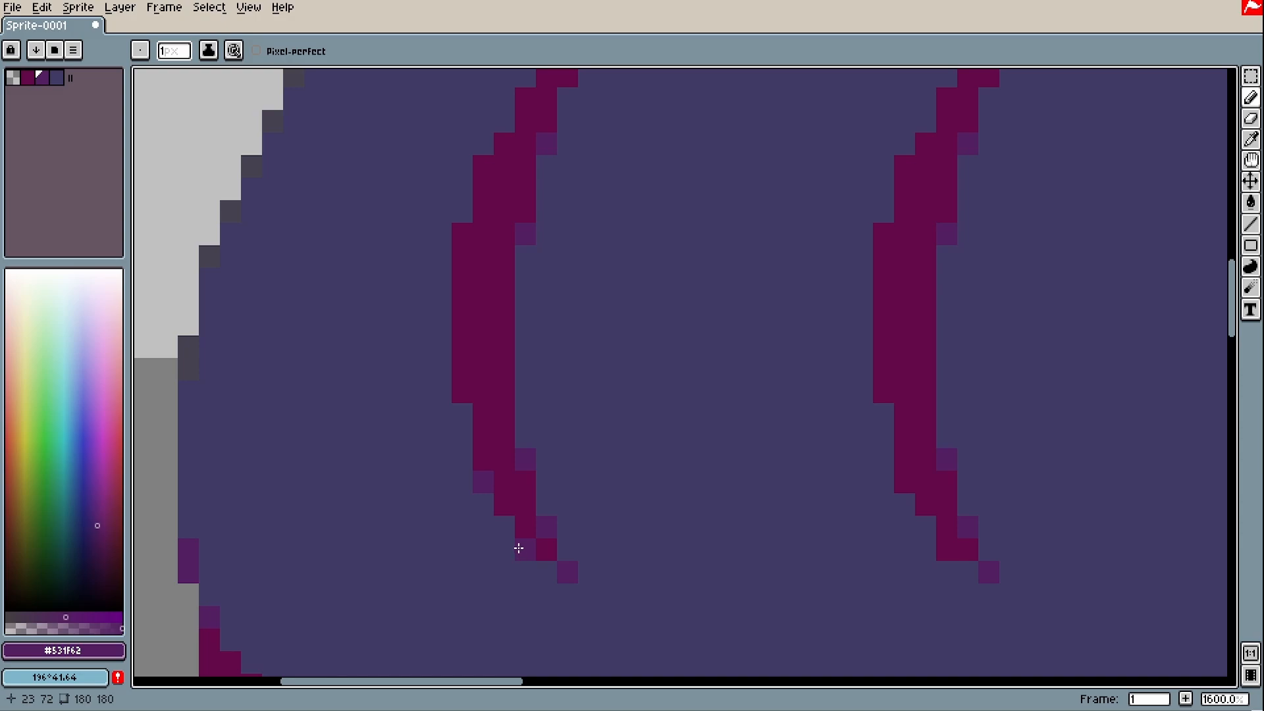
pyautogui.scroll(-3, 609, 592)
pyautogui.scroll(3, 570, 531)
pyautogui.click(588, 537)
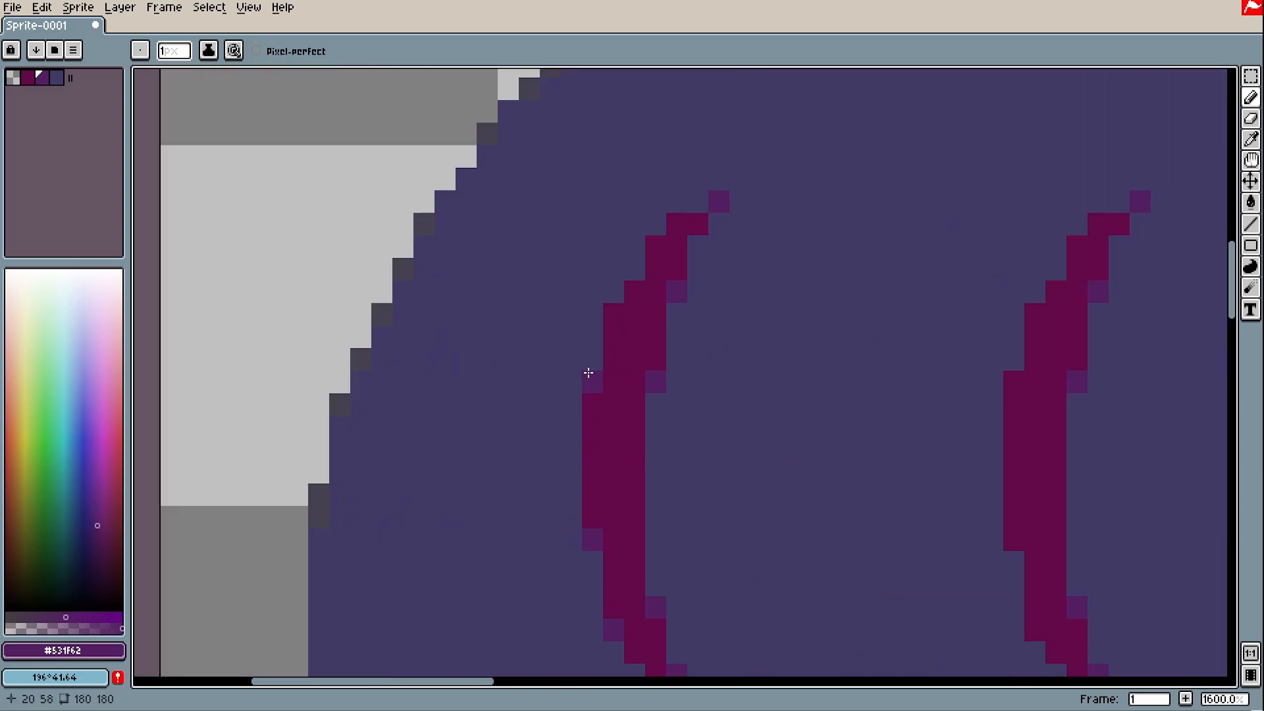
pyautogui.click(635, 291)
pyautogui.click(655, 246)
pyautogui.hscroll(4, 638, 264)
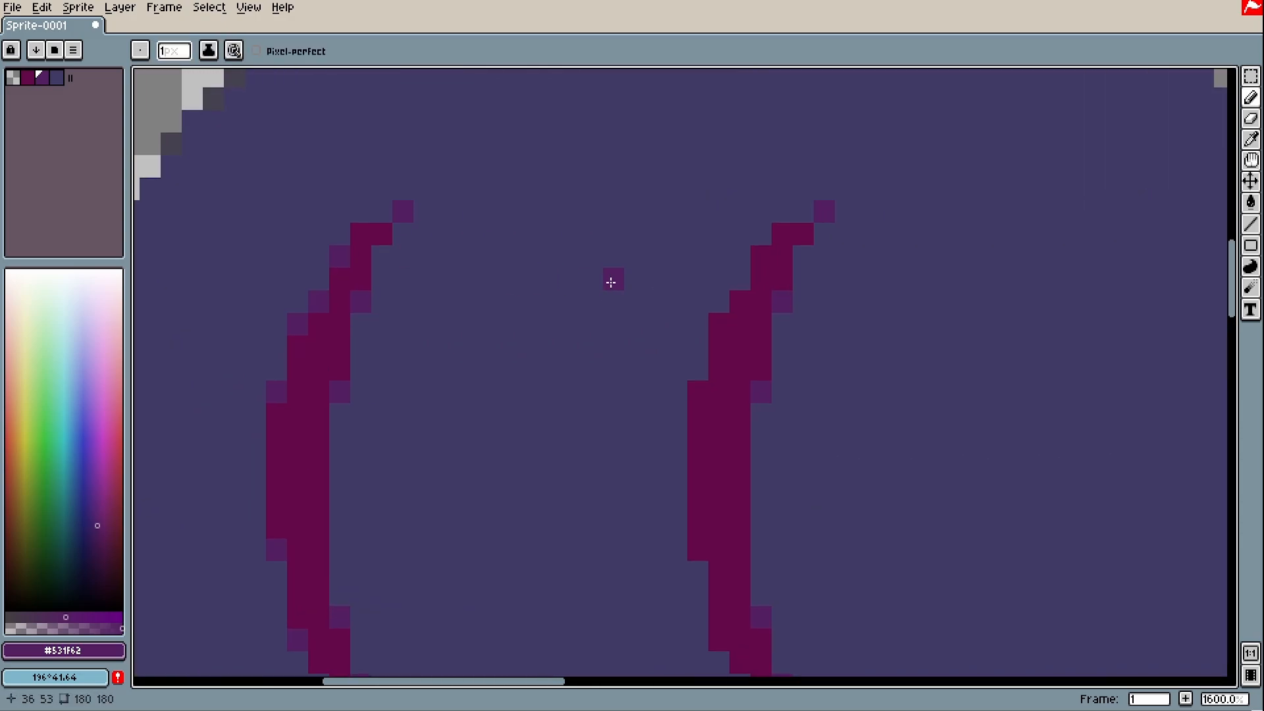
pyautogui.click(719, 325)
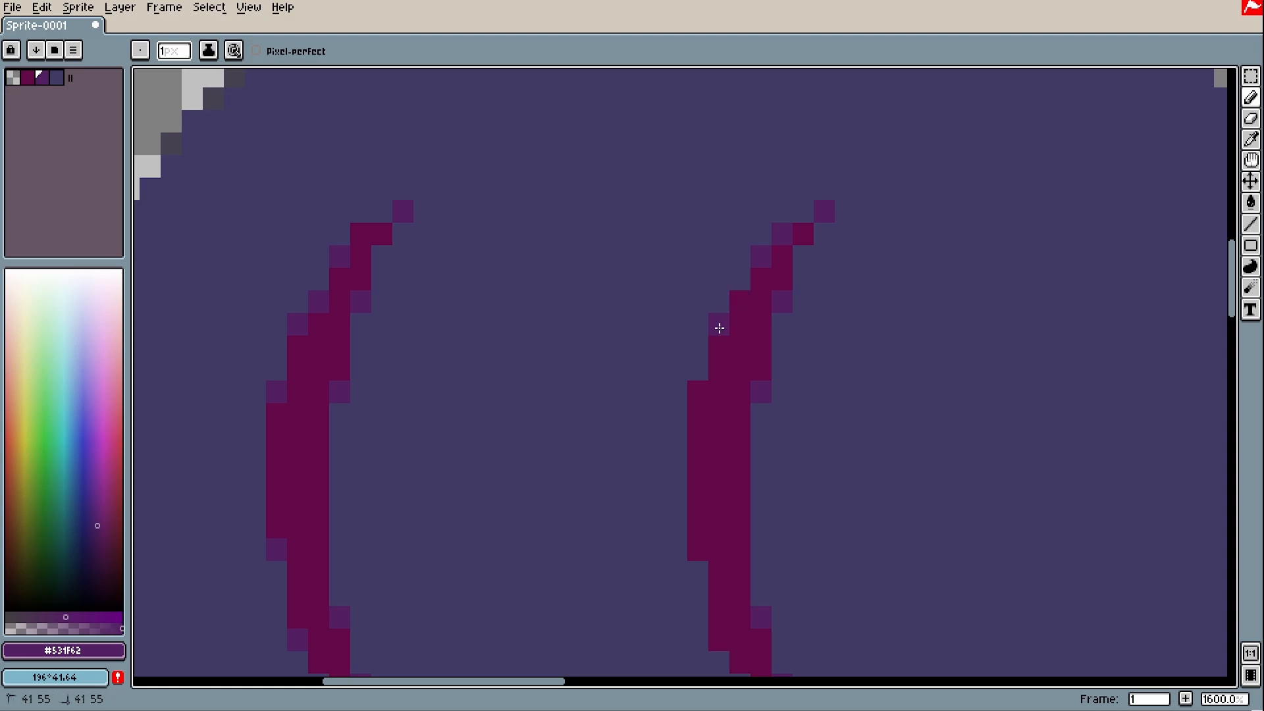
pyautogui.click(698, 391)
pyautogui.scroll(-3, 699, 394)
pyautogui.click(698, 392)
pyautogui.click(719, 482)
pyautogui.click(761, 556)
pyautogui.scroll(-6, 813, 396)
pyautogui.scroll(1, 892, 437)
# Add a purple pixel to the short stair stroke right of the ball
pyautogui.scroll(6, 825, 433)
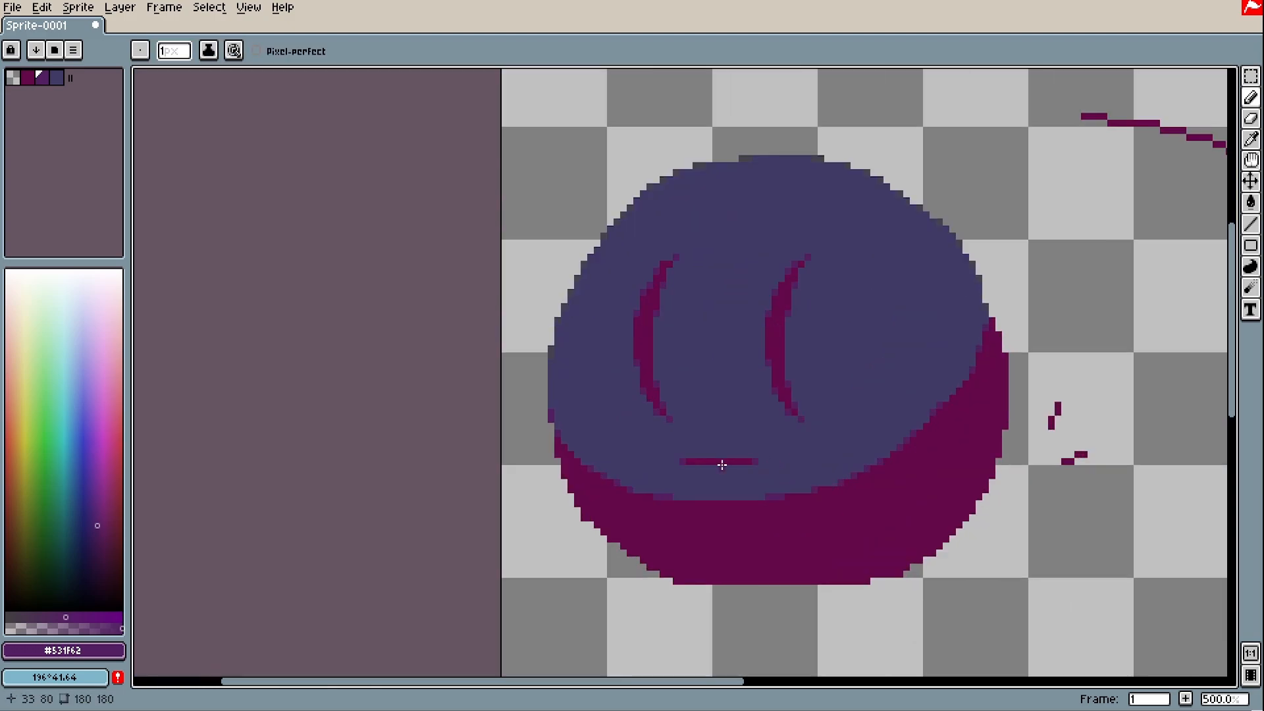
pyautogui.scroll(-7, 722, 417)
pyautogui.scroll(1, 1177, 409)
pyautogui.moveTo(1177, 409); pyautogui.dragTo(902, 448)
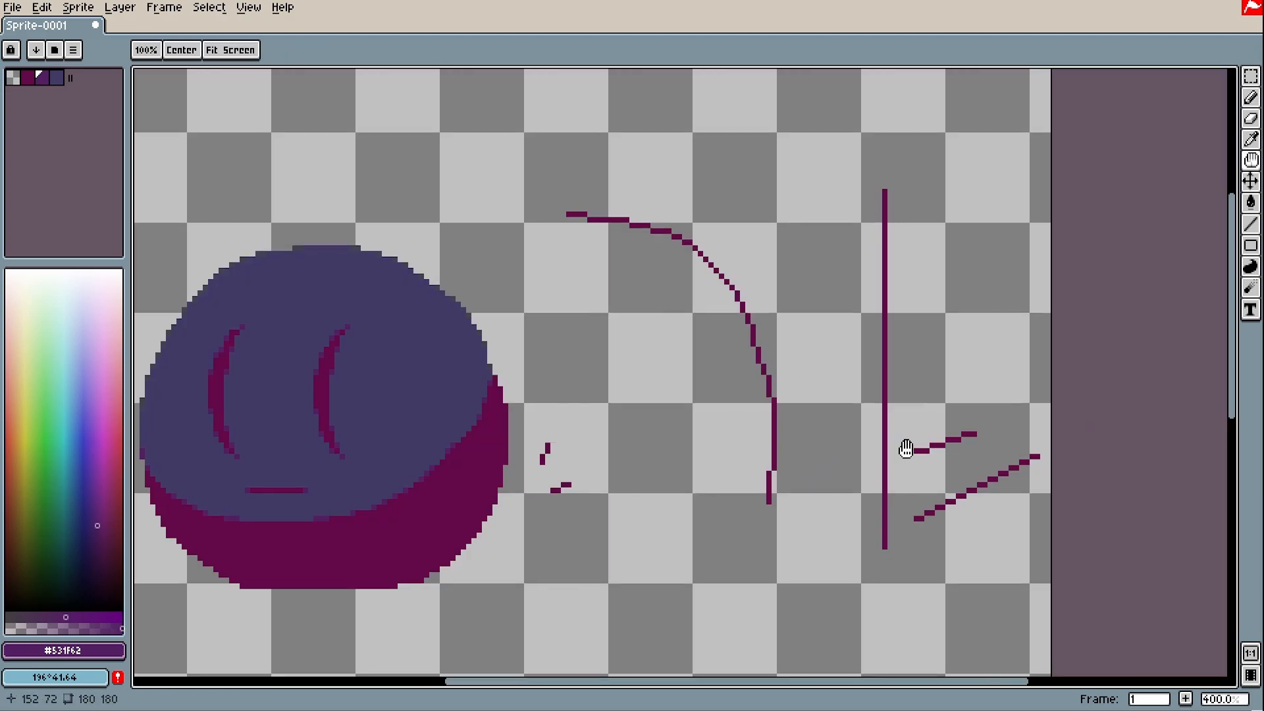
pyautogui.scroll(5, 540, 484)
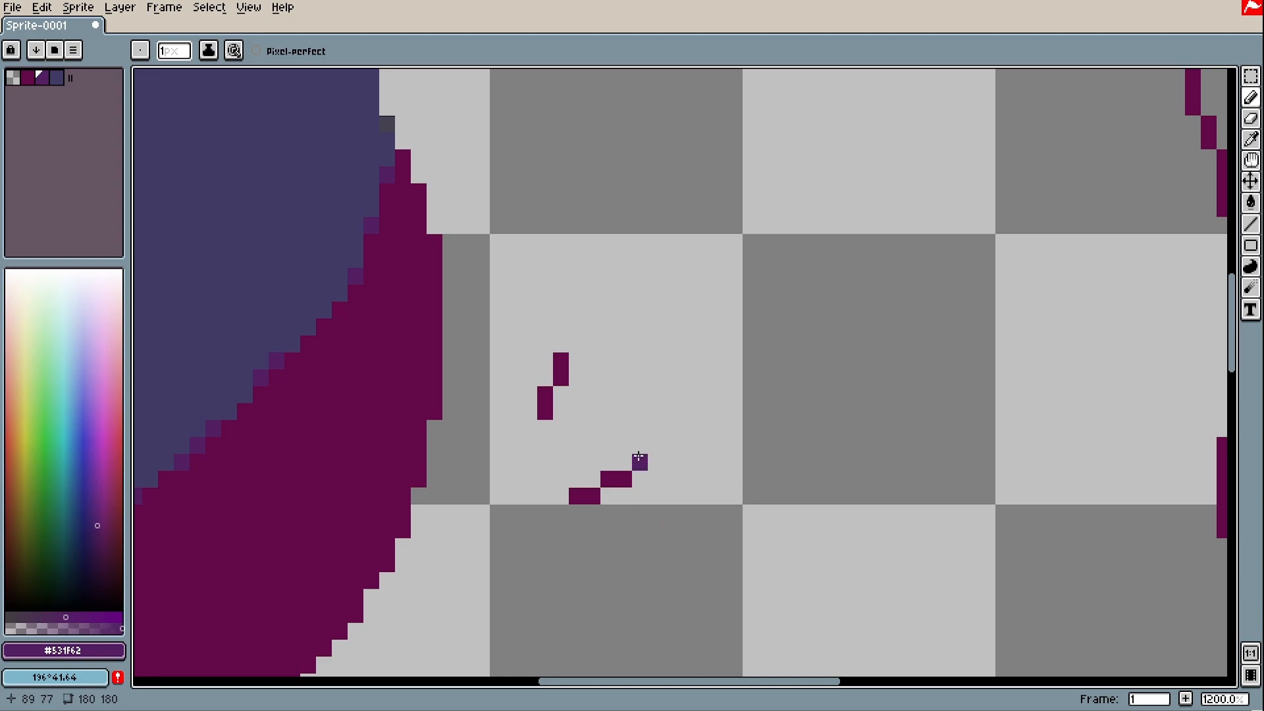
pyautogui.hotkey('ctrl', 'z')
pyautogui.scroll(1, 585, 474)
pyautogui.click(593, 480)
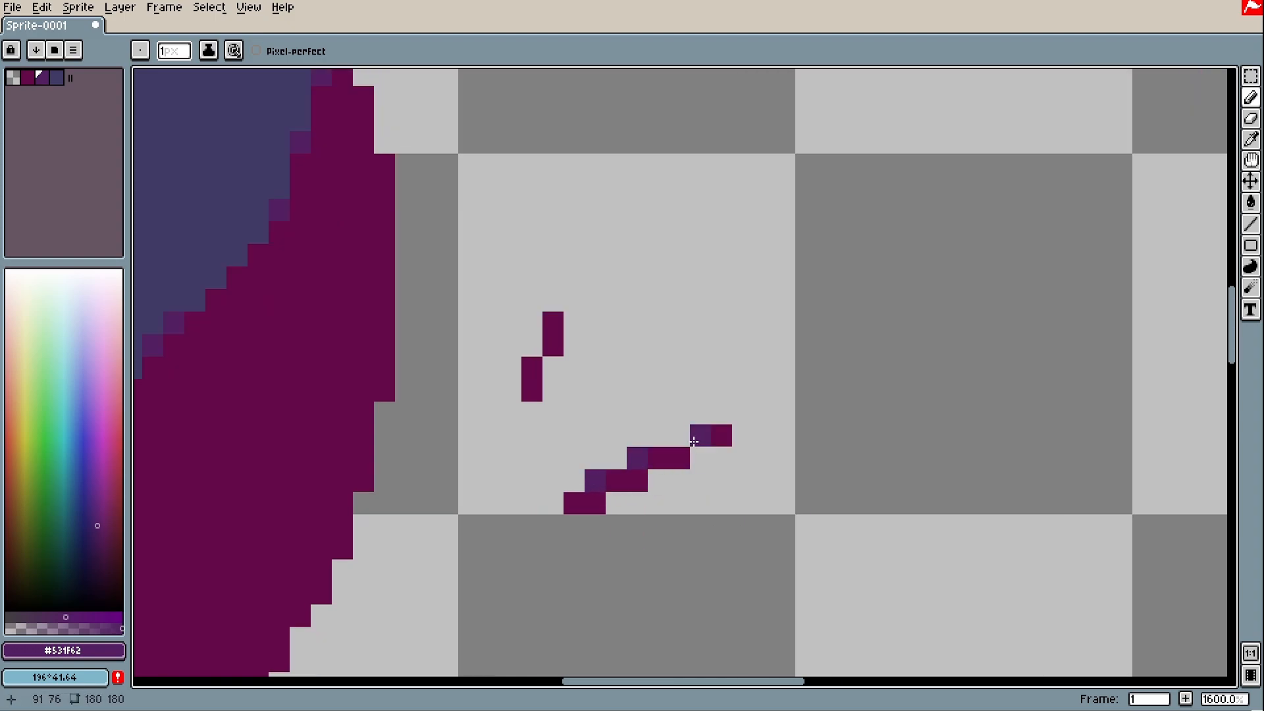
# Fill the stair lines beside the tall vertical stroke with bluish in-between pixels
pyautogui.scroll(-1, 827, 503)
pyautogui.moveTo(827, 502); pyautogui.dragTo(524, 465)
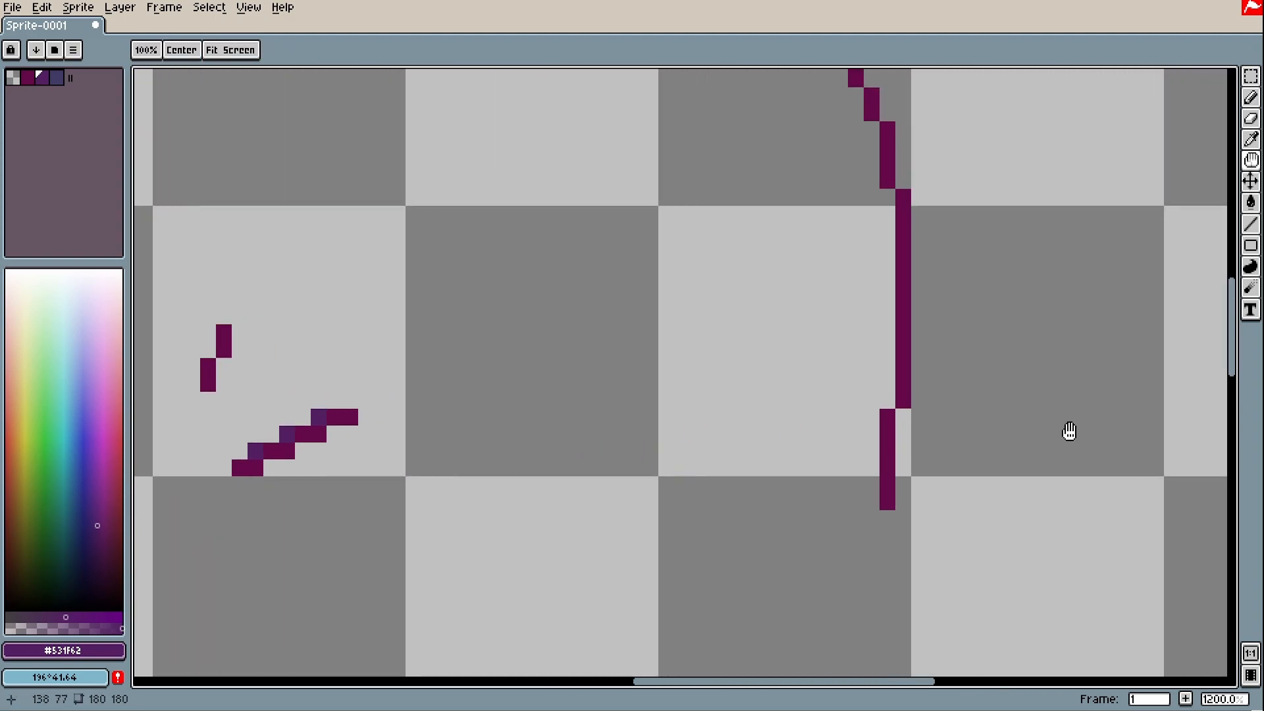
pyautogui.moveTo(1068, 431); pyautogui.dragTo(355, 441)
pyautogui.scroll(1, 624, 397)
pyautogui.click(694, 367)
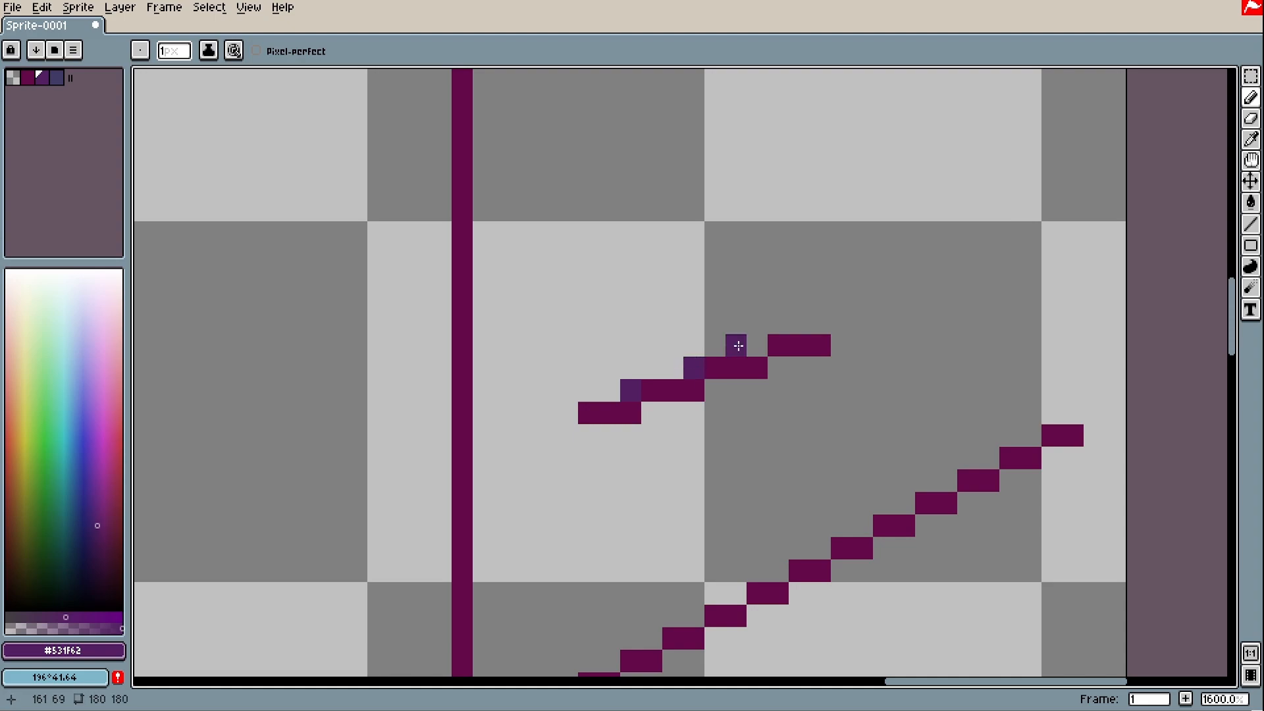
pyautogui.click(757, 344)
pyautogui.scroll(-5, 750, 394)
pyautogui.scroll(2, 750, 448)
pyautogui.scroll(3, 724, 421)
pyautogui.click(648, 370)
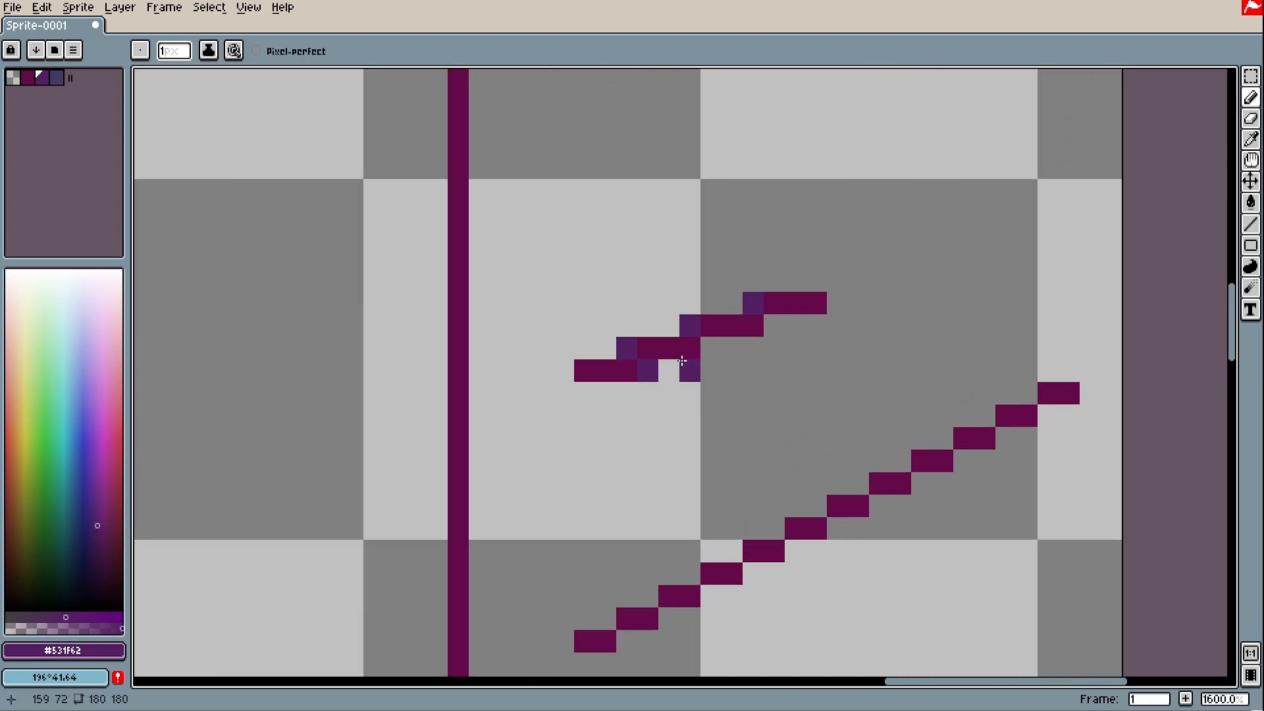
pyautogui.click(710, 348)
pyautogui.click(774, 326)
pyautogui.scroll(-1, 979, 649)
# Draw a short bluish stroke and scribble a small purple blob above the stair line
pyautogui.moveTo(731, 219); pyautogui.dragTo(758, 299)
pyautogui.moveTo(794, 270)
pyautogui.mouseDown()
pyautogui.moveTo(729, 311)
pyautogui.moveTo(782, 349)
pyautogui.moveTo(791, 291)
pyautogui.moveTo(781, 331)
pyautogui.moveTo(747, 320)
pyautogui.moveTo(785, 340)
pyautogui.moveTo(762, 322)
pyautogui.mouseUp()
pyautogui.scroll(-4, 772, 346)
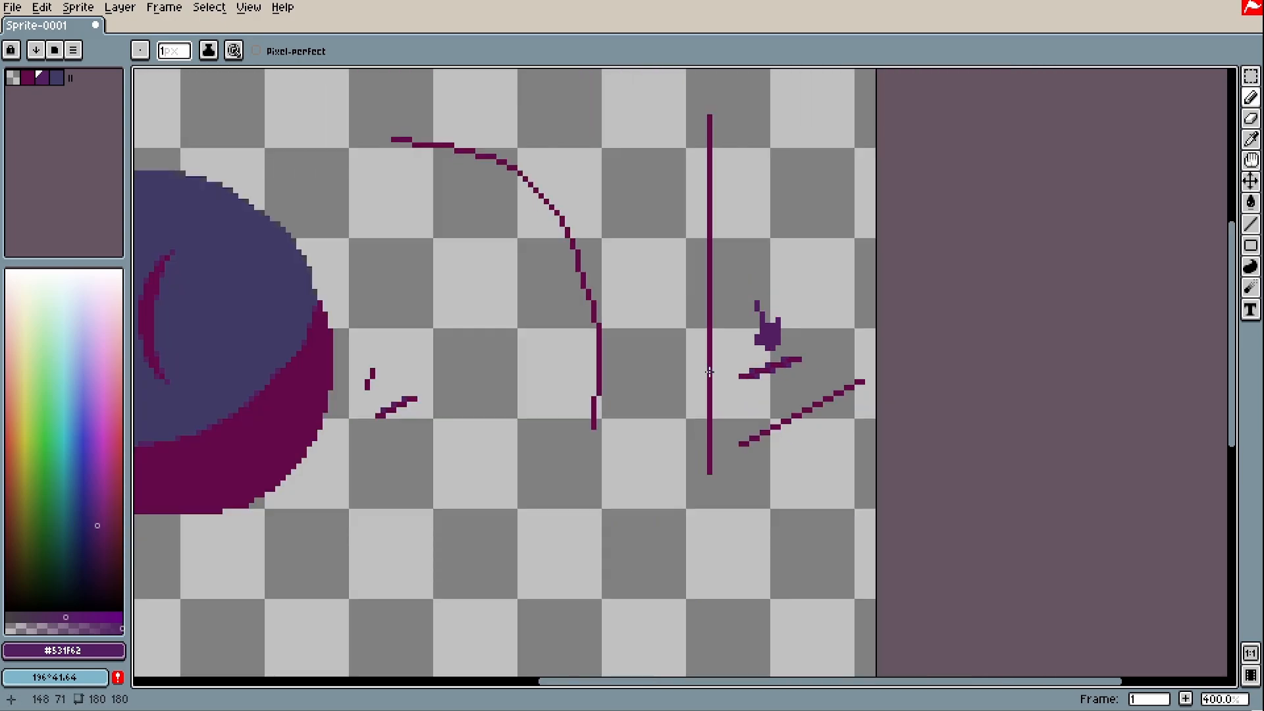
pyautogui.scroll(-2, 709, 372)
pyautogui.scroll(6, 375, 361)
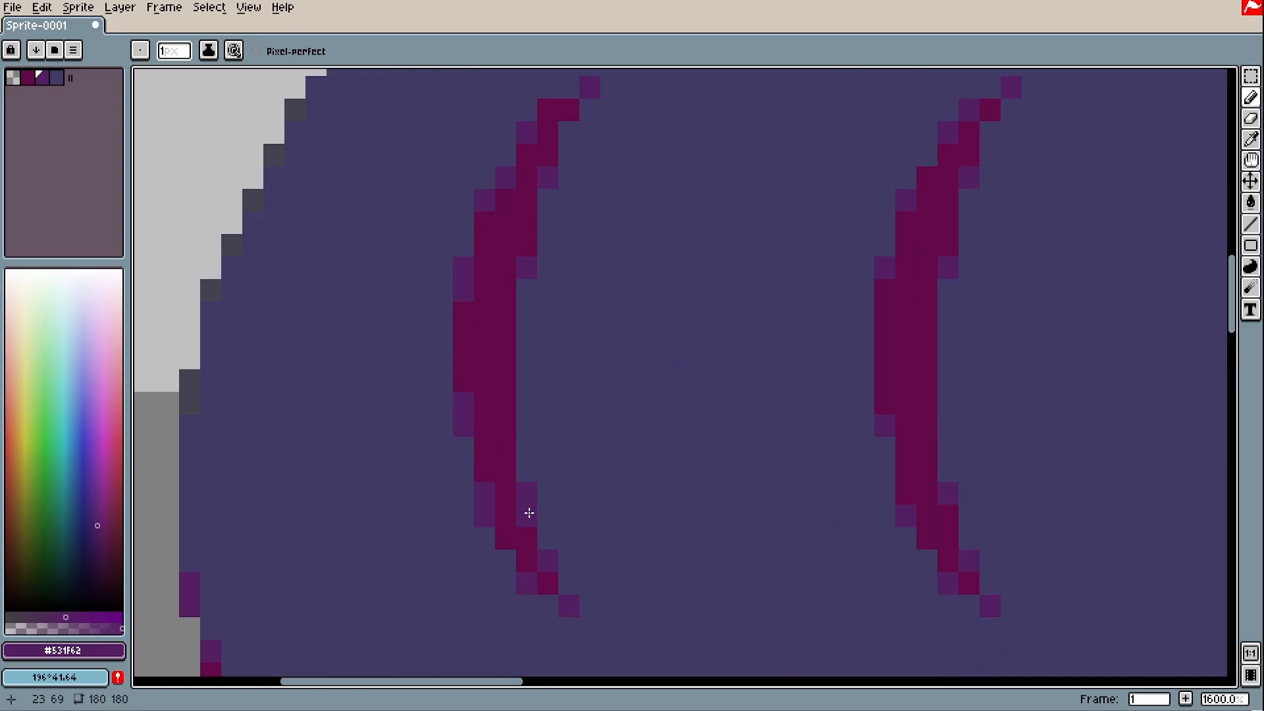
# Soften the left arc's edge pixels with purple
pyautogui.press('v')
pyautogui.press('b')
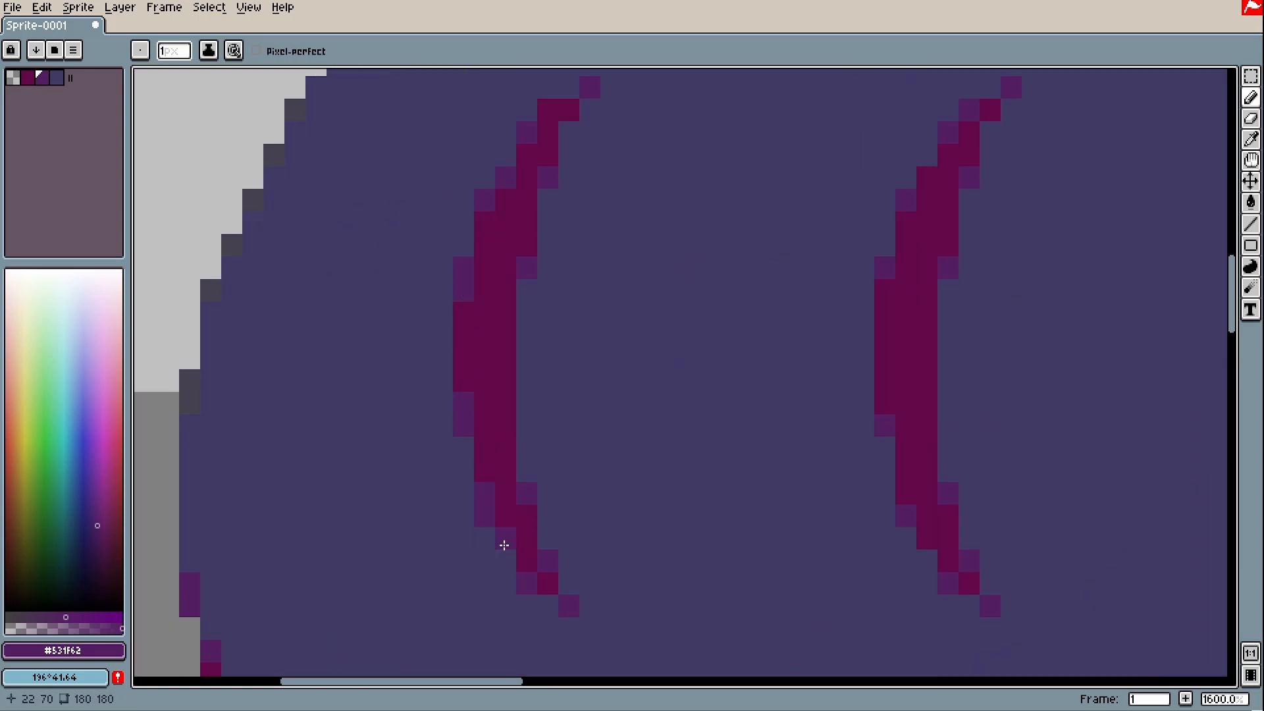
pyautogui.click(479, 226)
pyautogui.press('space')
pyautogui.click(553, 108)
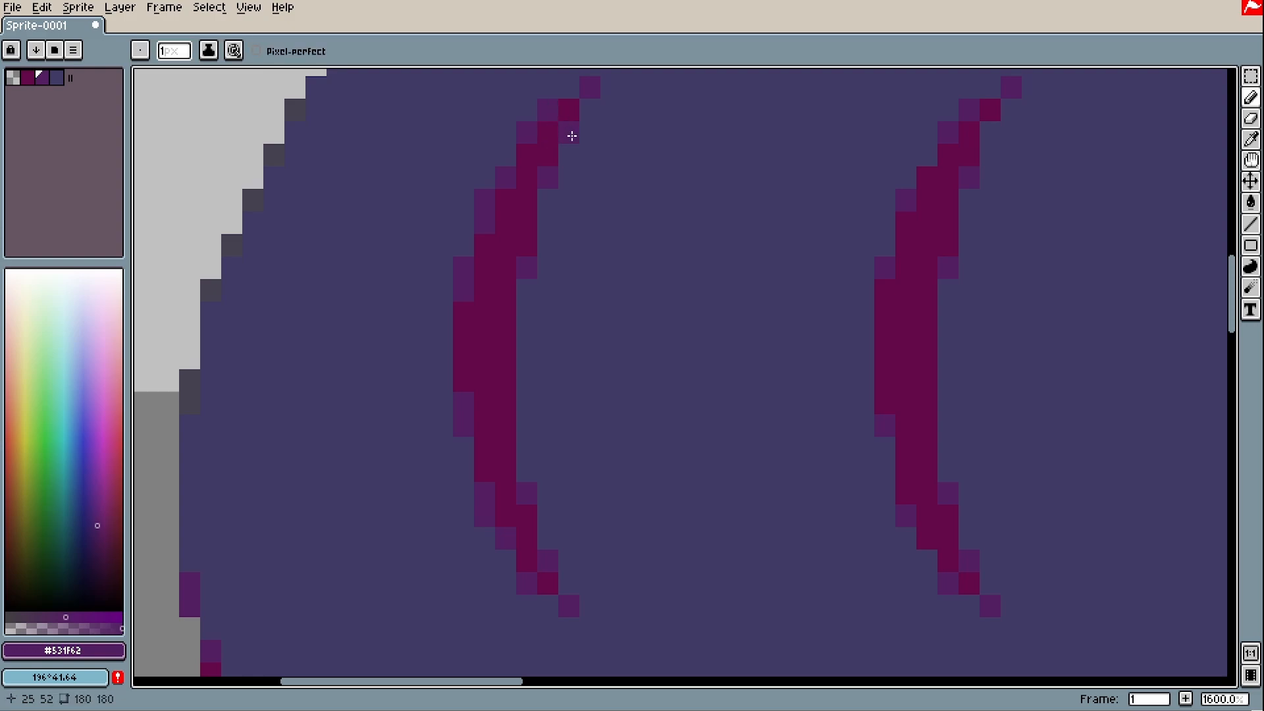
# Soften the right arc's edge pixel with purple and look over the arcs
pyautogui.moveTo(933, 169); pyautogui.dragTo(822, 213)
pyautogui.press('space')
pyautogui.moveTo(770, 432); pyautogui.dragTo(762, 355)
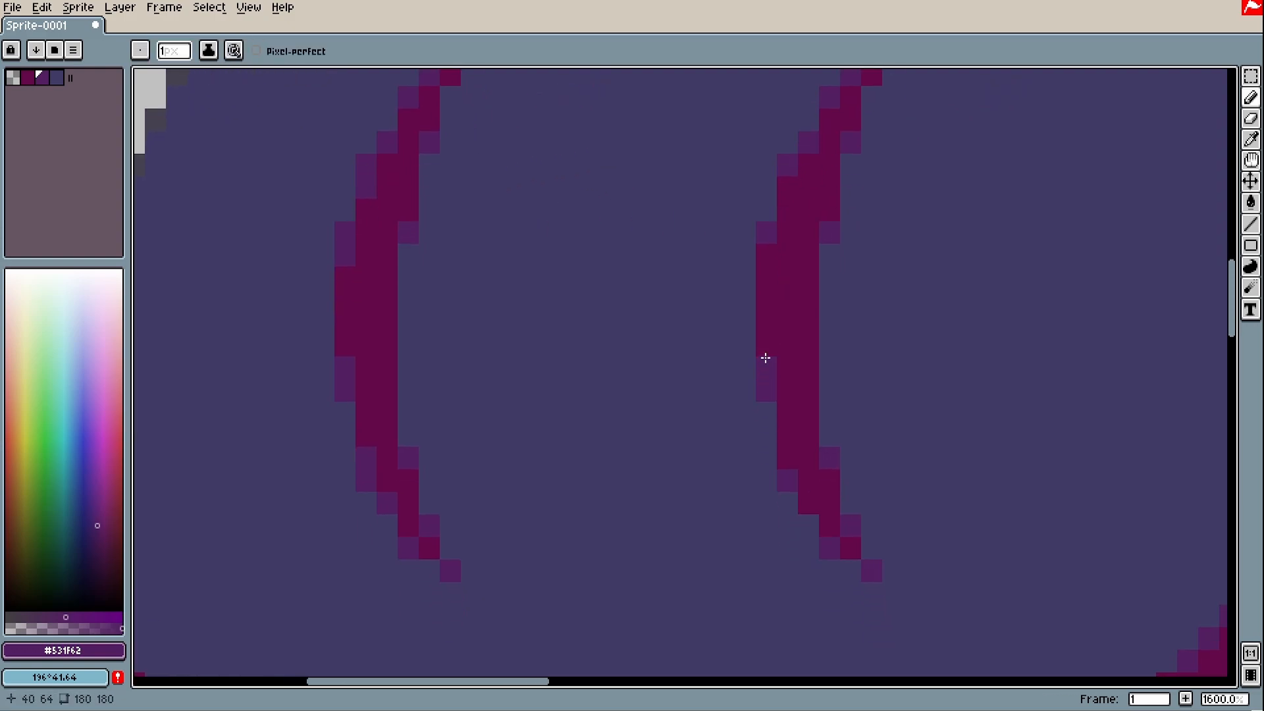
pyautogui.click(766, 293)
pyautogui.scroll(-5, 808, 510)
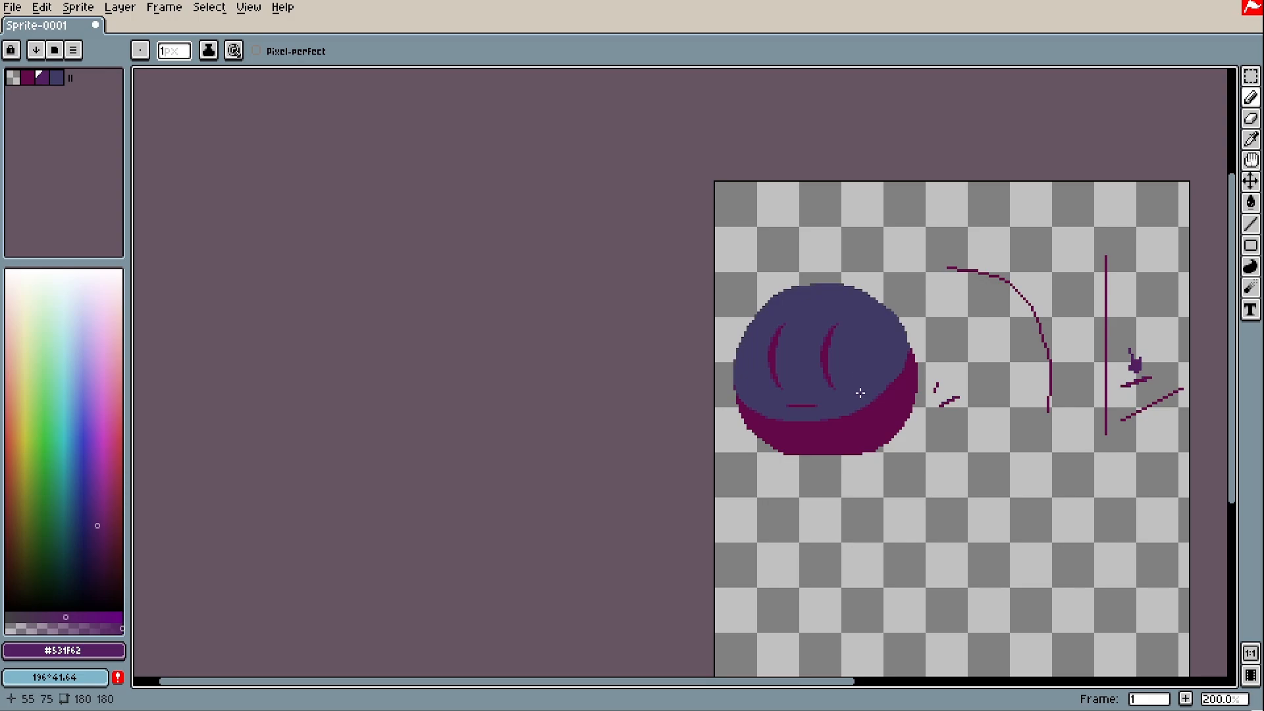
pyautogui.press('space')
pyautogui.moveTo(860, 393); pyautogui.dragTo(813, 386)
pyautogui.scroll(1, 723, 326)
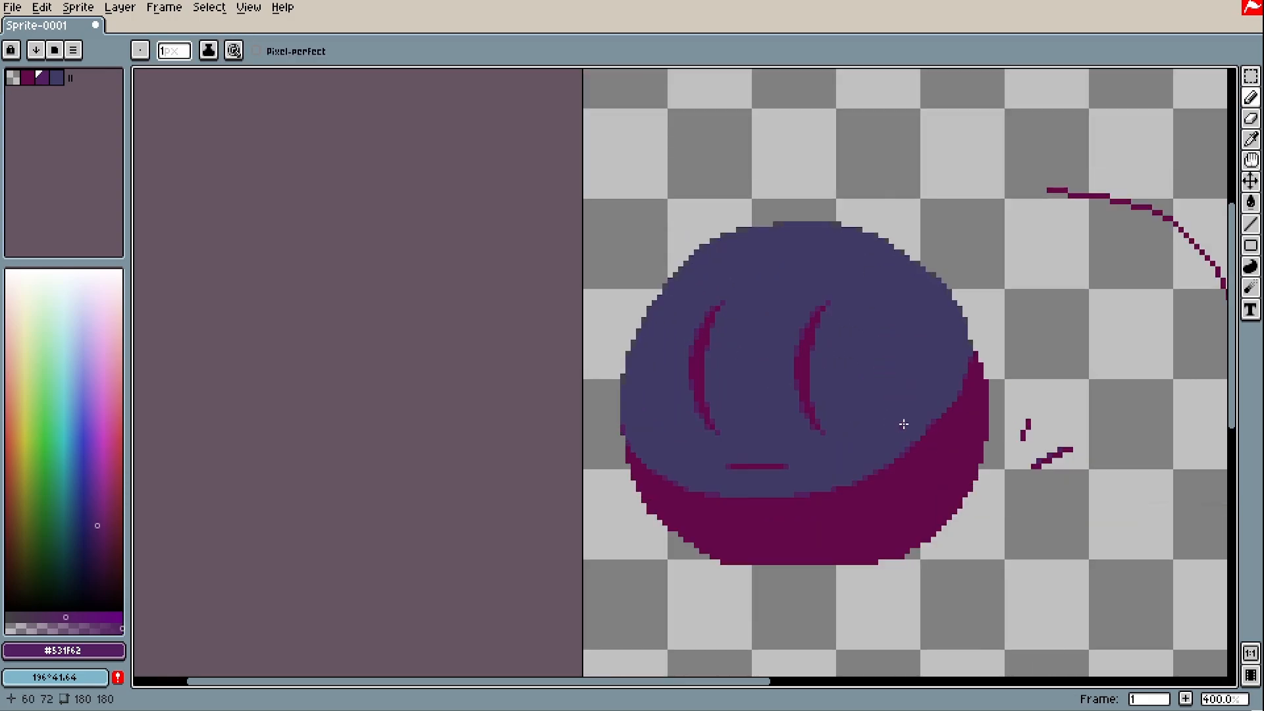
pyautogui.moveTo(903, 424); pyautogui.dragTo(821, 419)
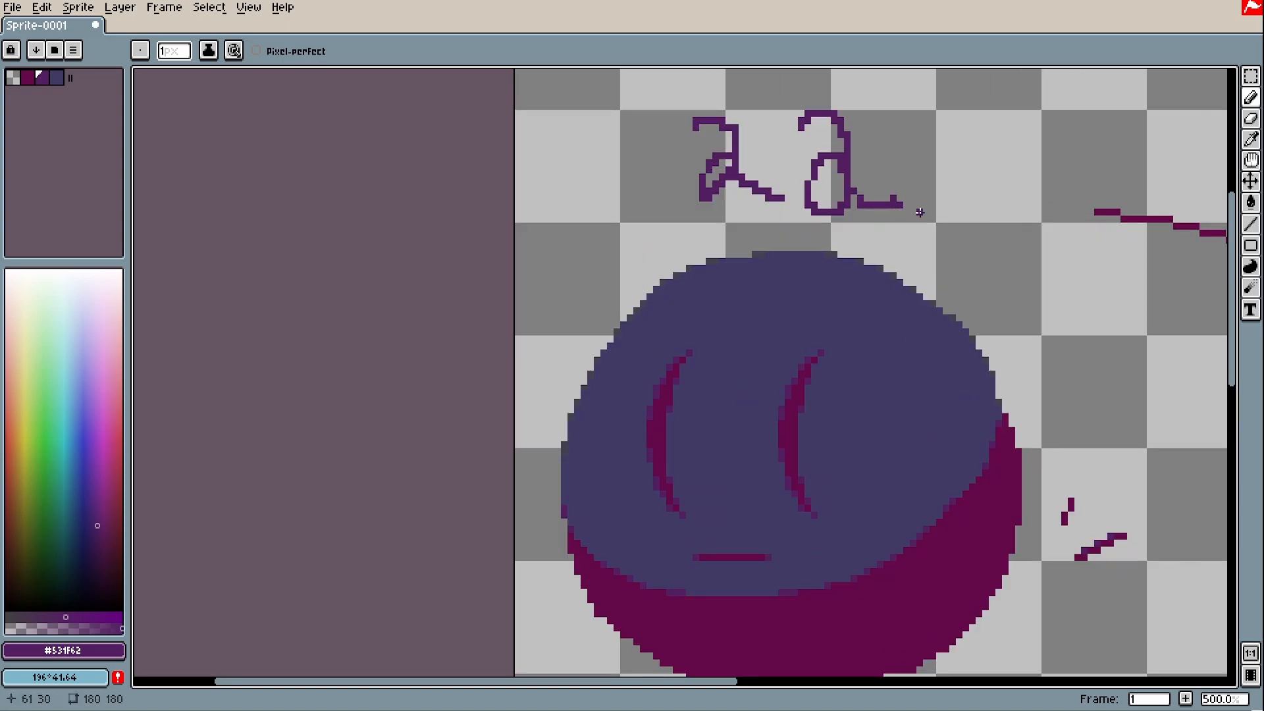
# Handwrite the 'vr' note with a trailing scribble above the ball
pyautogui.moveTo(919, 212)
pyautogui.mouseDown()
pyautogui.moveTo(609, 273)
pyautogui.moveTo(502, 278)
pyautogui.mouseUp()
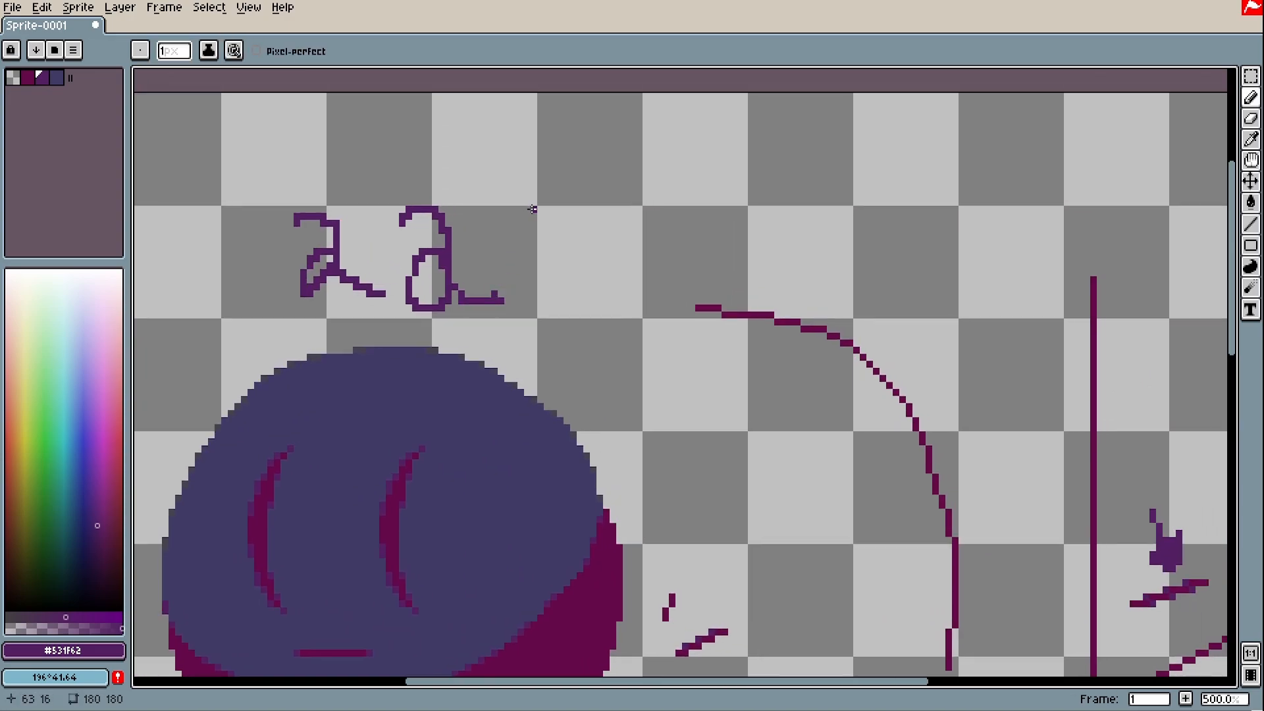
pyautogui.moveTo(572, 207); pyautogui.dragTo(585, 239)
pyautogui.moveTo(657, 202); pyautogui.dragTo(625, 239)
pyautogui.moveTo(617, 241); pyautogui.dragTo(636, 241)
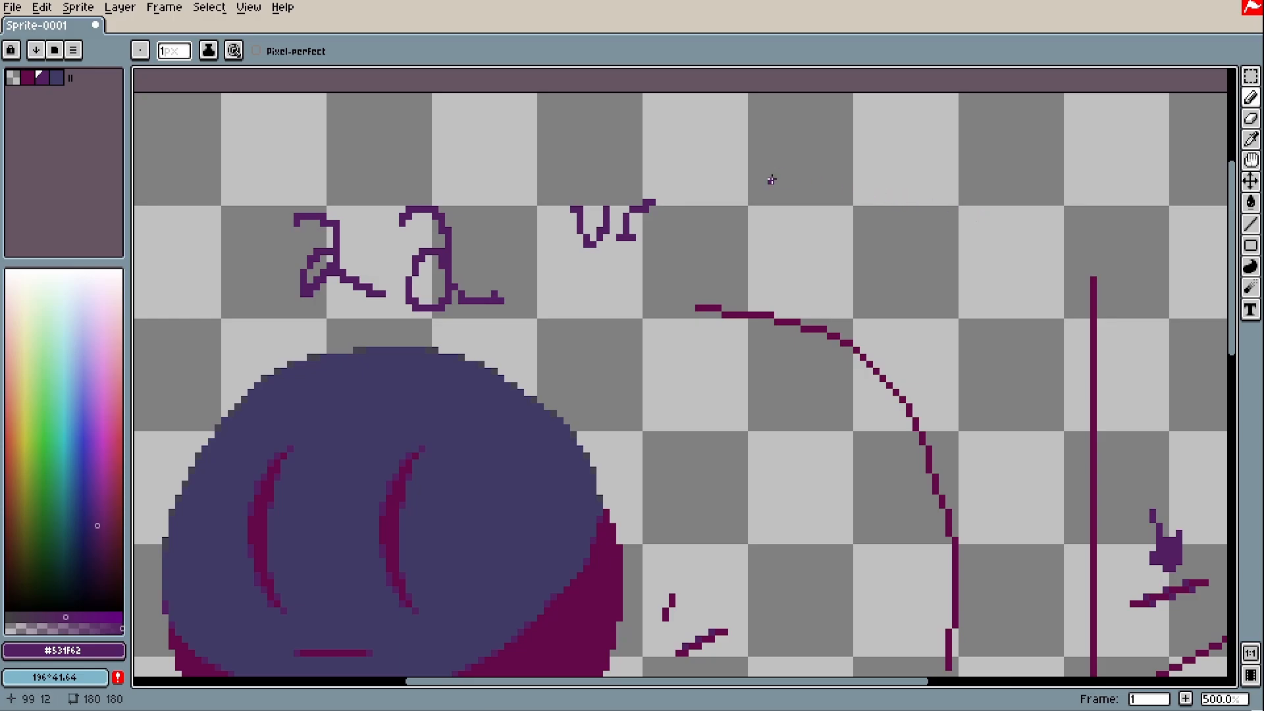
pyautogui.moveTo(771, 179); pyautogui.dragTo(724, 243)
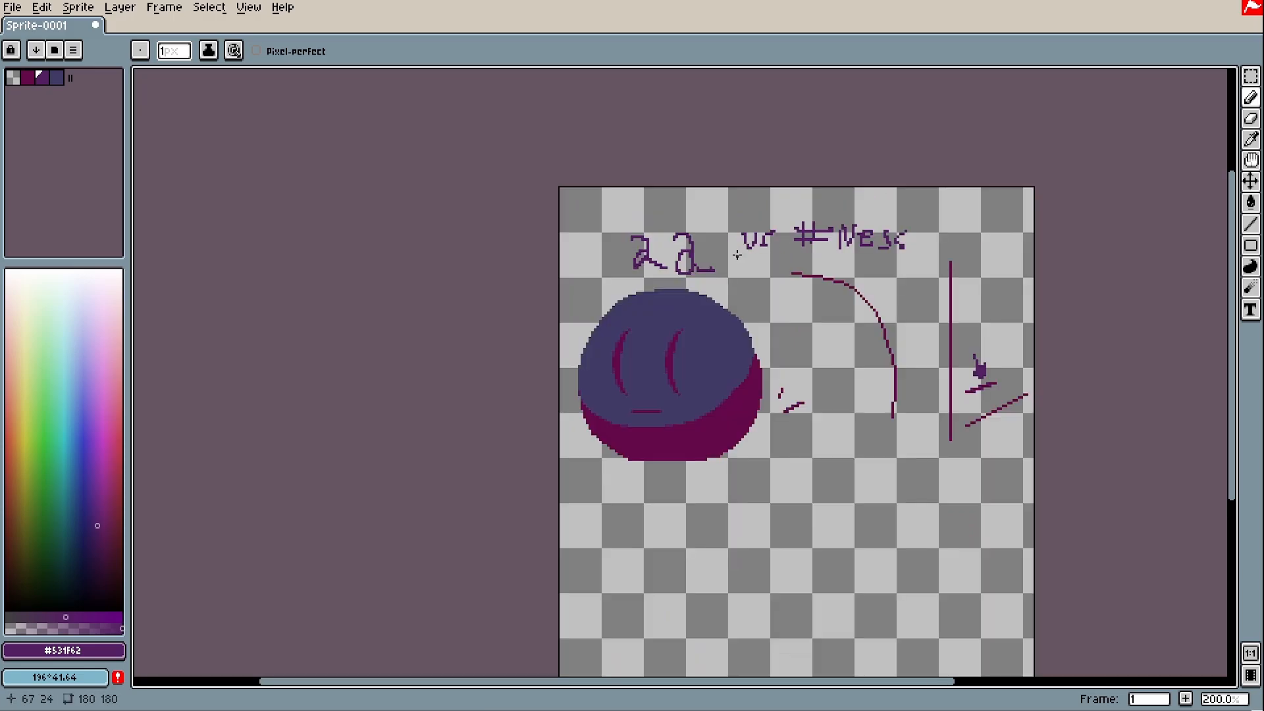
# Draw a curved arrow above 'vr' and a line down toward 'aa'
pyautogui.scroll(1, 722, 258)
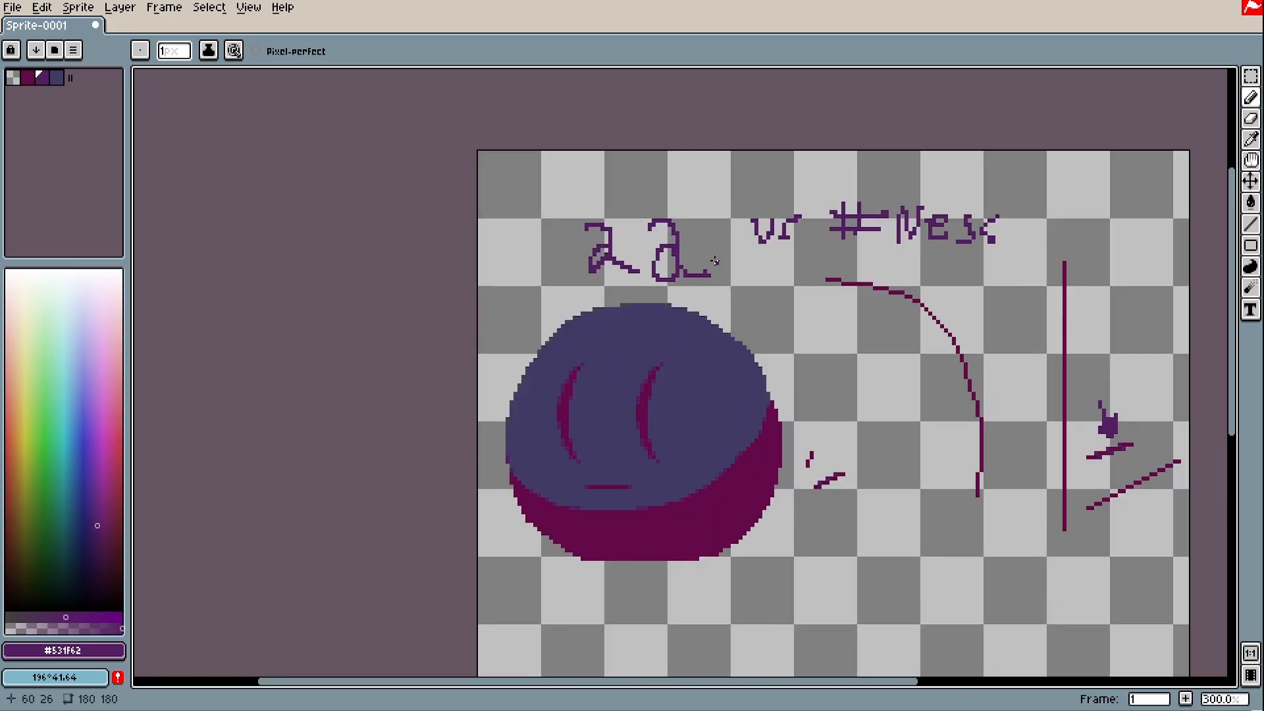
pyautogui.scroll(1, 715, 260)
pyautogui.moveTo(819, 330)
pyautogui.mouseDown()
pyautogui.moveTo(774, 313)
pyautogui.moveTo(780, 285)
pyautogui.mouseUp()
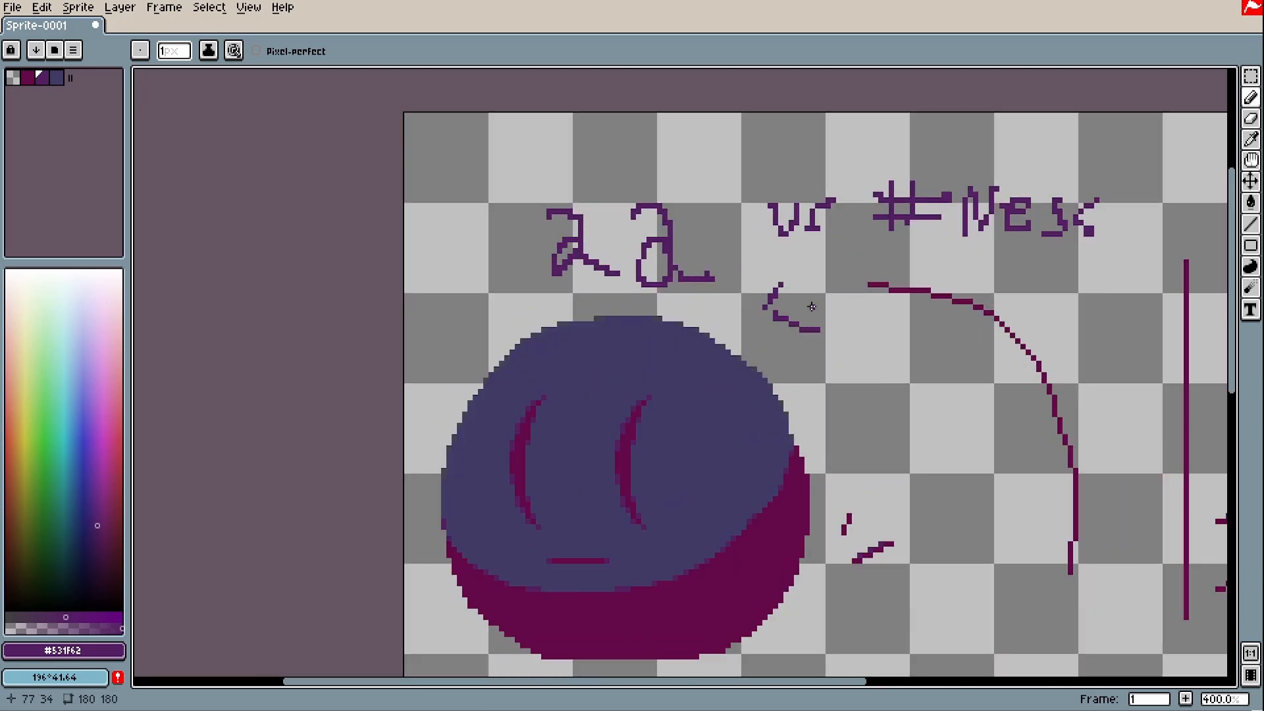
pyautogui.hotkey('ctrl', 'z')
pyautogui.moveTo(816, 150); pyautogui.dragTo(898, 155)
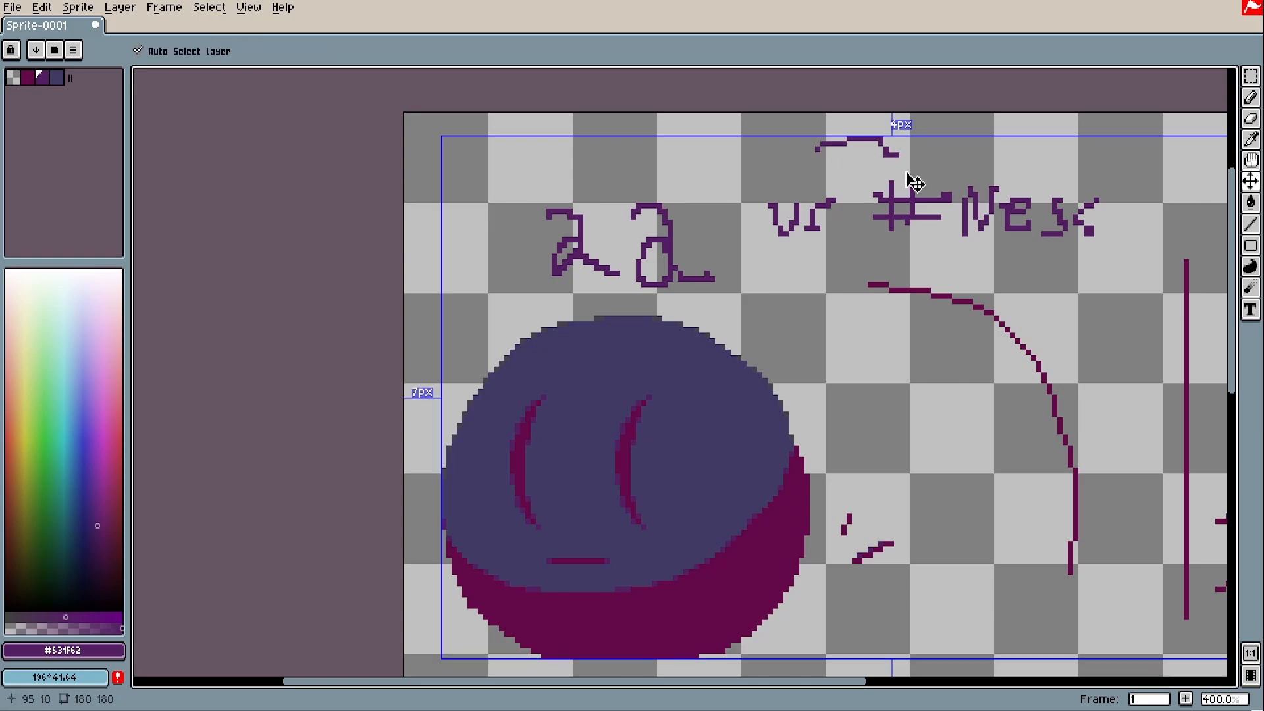
pyautogui.hotkey('ctrl', 'z')
pyautogui.moveTo(798, 143)
pyautogui.mouseDown()
pyautogui.moveTo(847, 142)
pyautogui.moveTo(857, 159)
pyautogui.mouseUp()
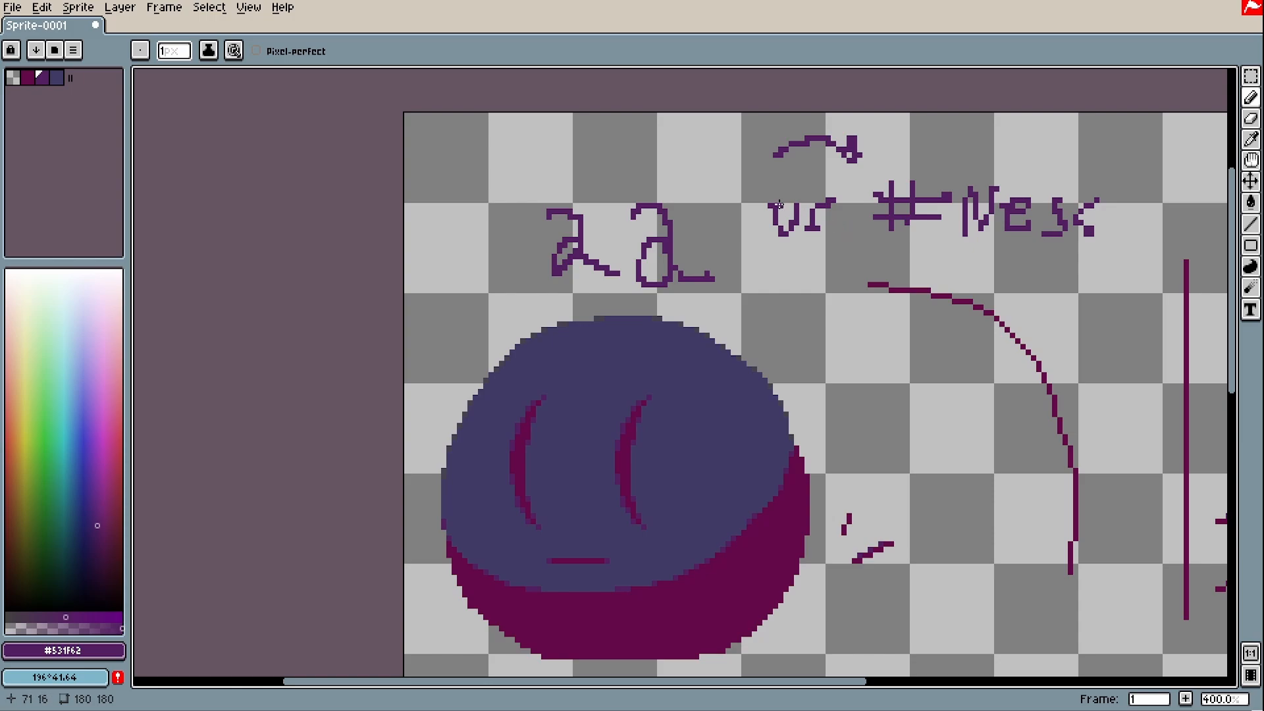
pyautogui.moveTo(788, 267); pyautogui.dragTo(737, 295)
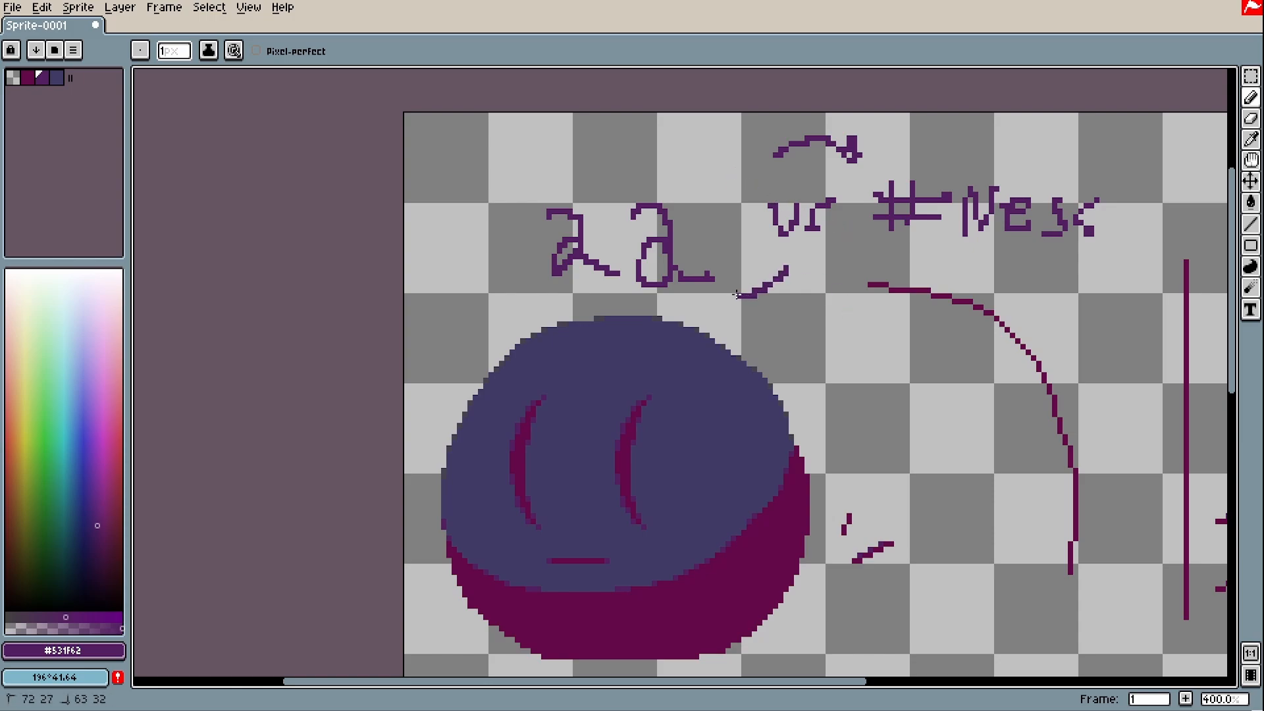
pyautogui.scroll(-1, 728, 292)
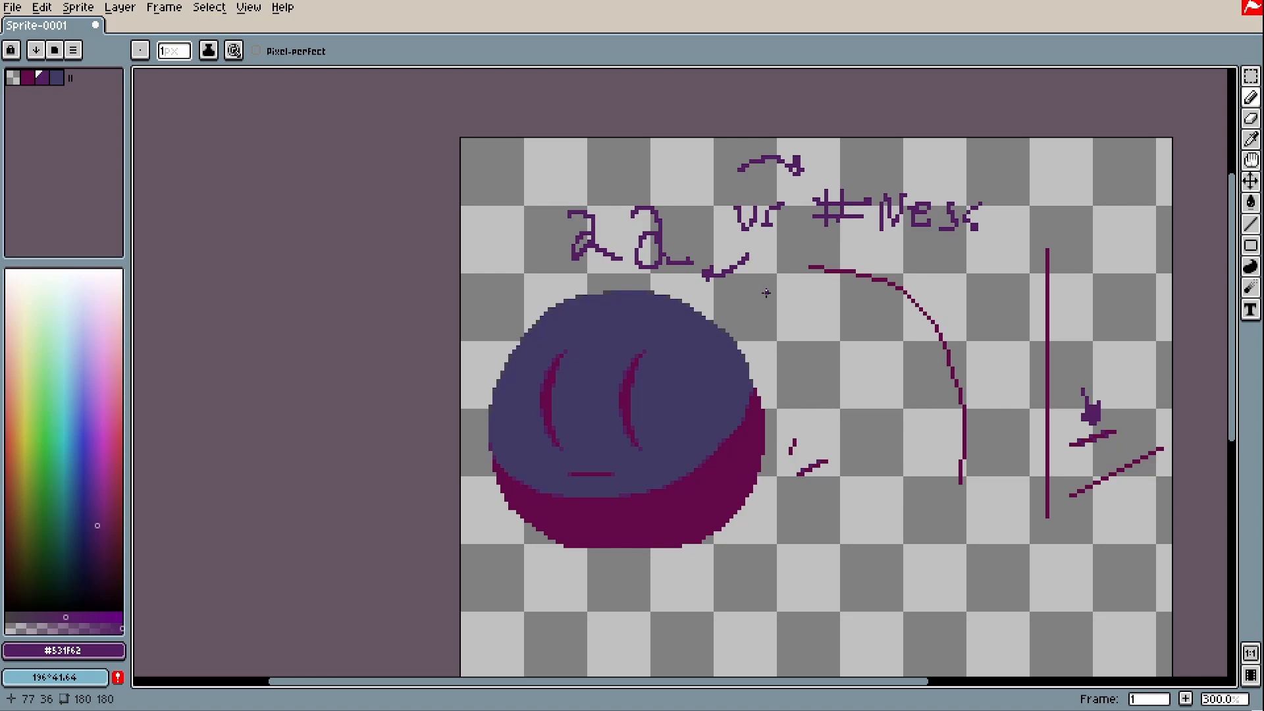
pyautogui.scroll(2, 526, 511)
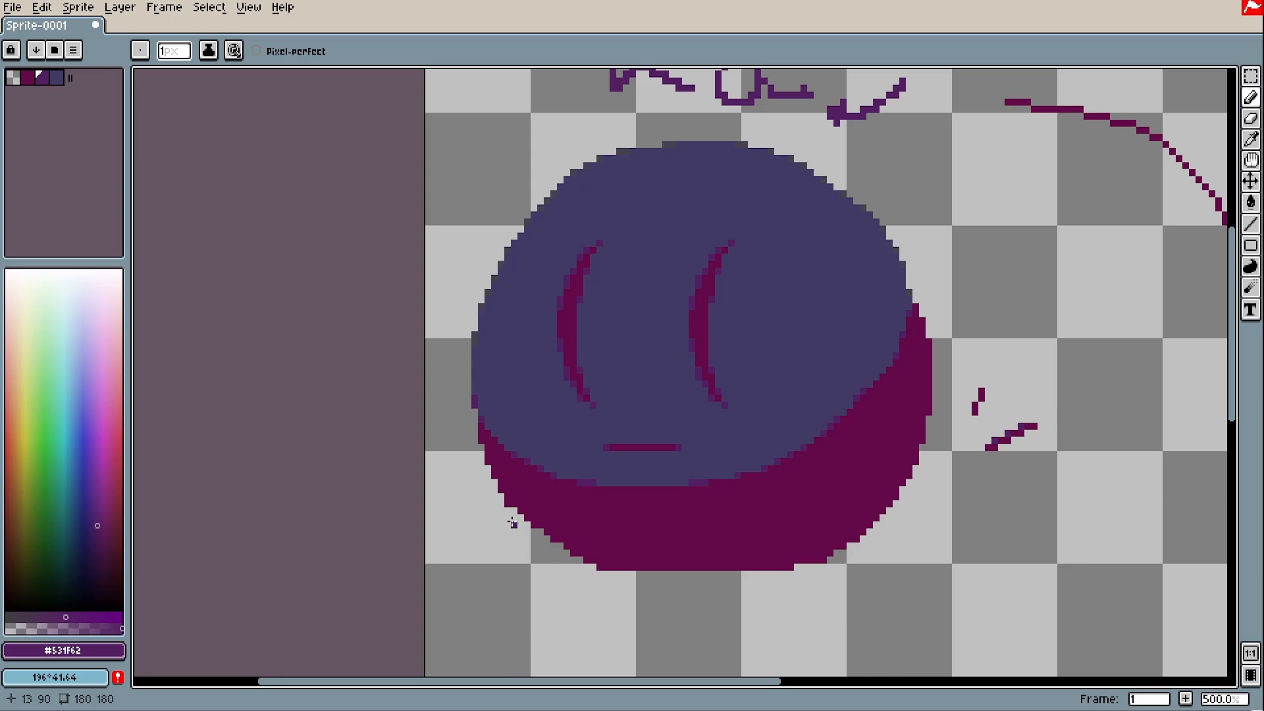
pyautogui.scroll(-2, 780, 359)
pyautogui.scroll(2, 787, 386)
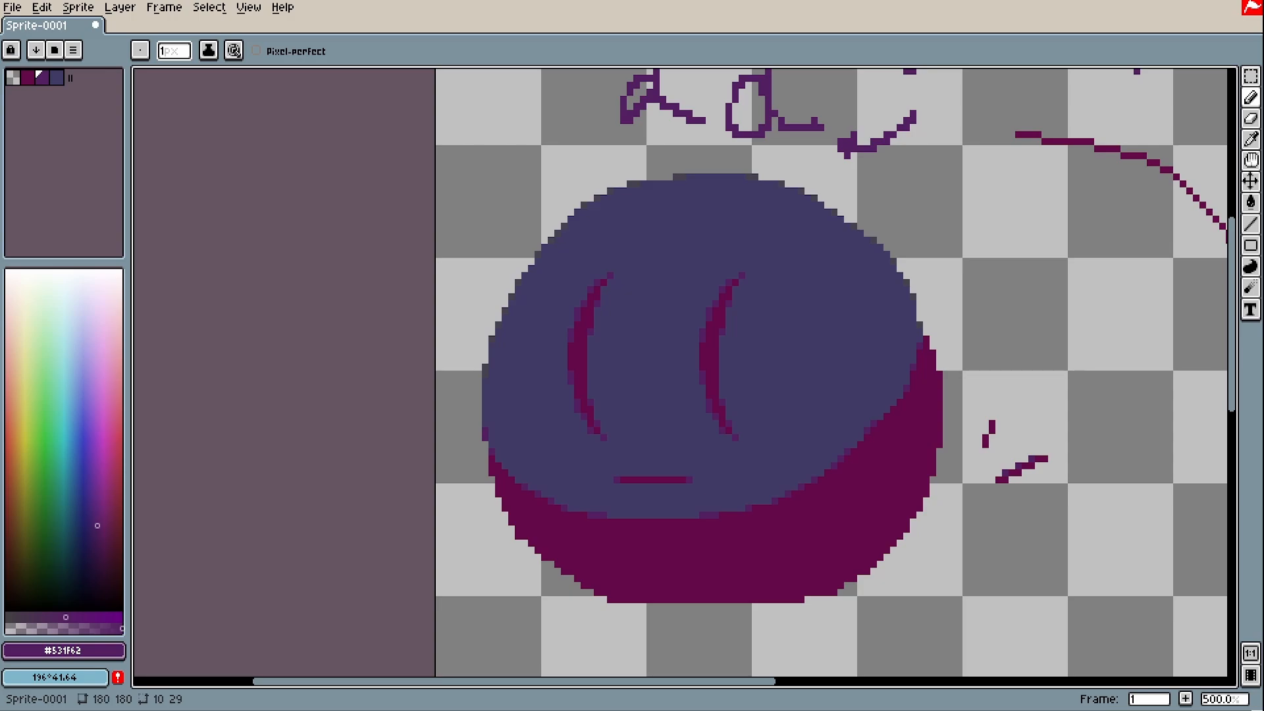
# Pick a lightened teal colour for the highlight
pyautogui.scroll(-2, 571, 415)
pyautogui.scroll(3, 609, 375)
pyautogui.keyDown('alt'); pyautogui.click(564, 406); pyautogui.keyUp('alt')
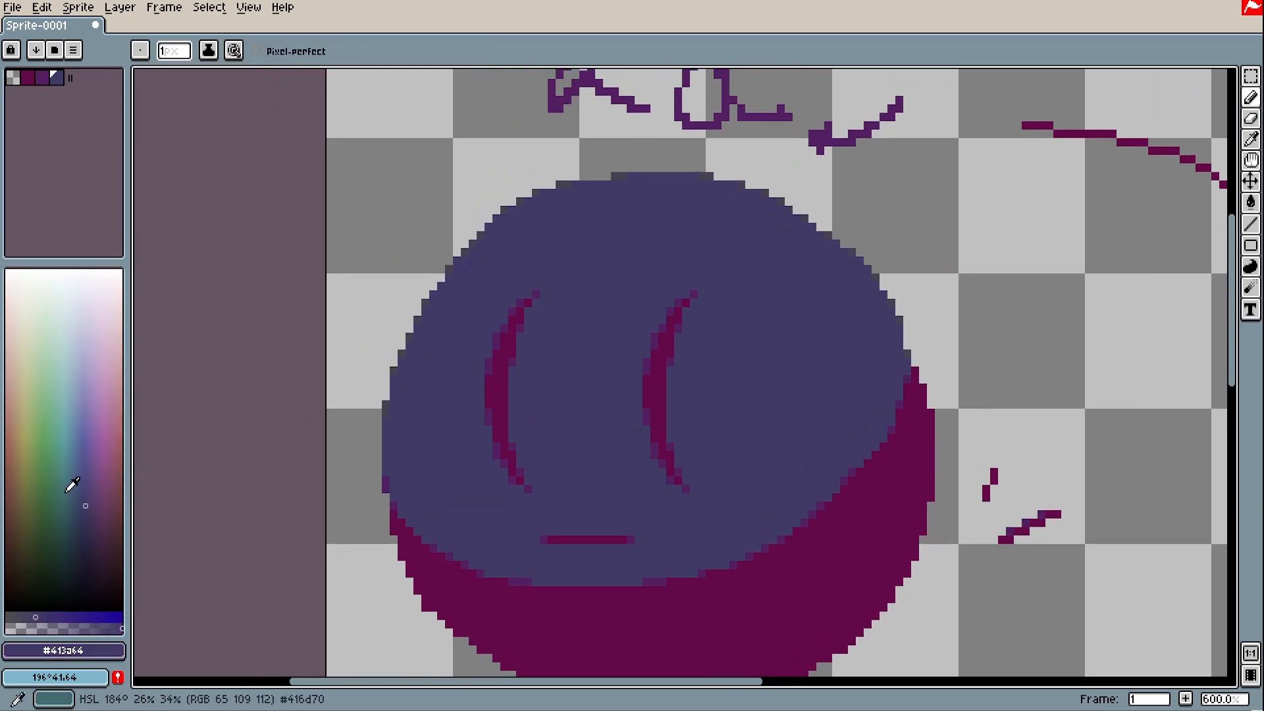
pyautogui.moveTo(76, 467); pyautogui.dragTo(65, 452)
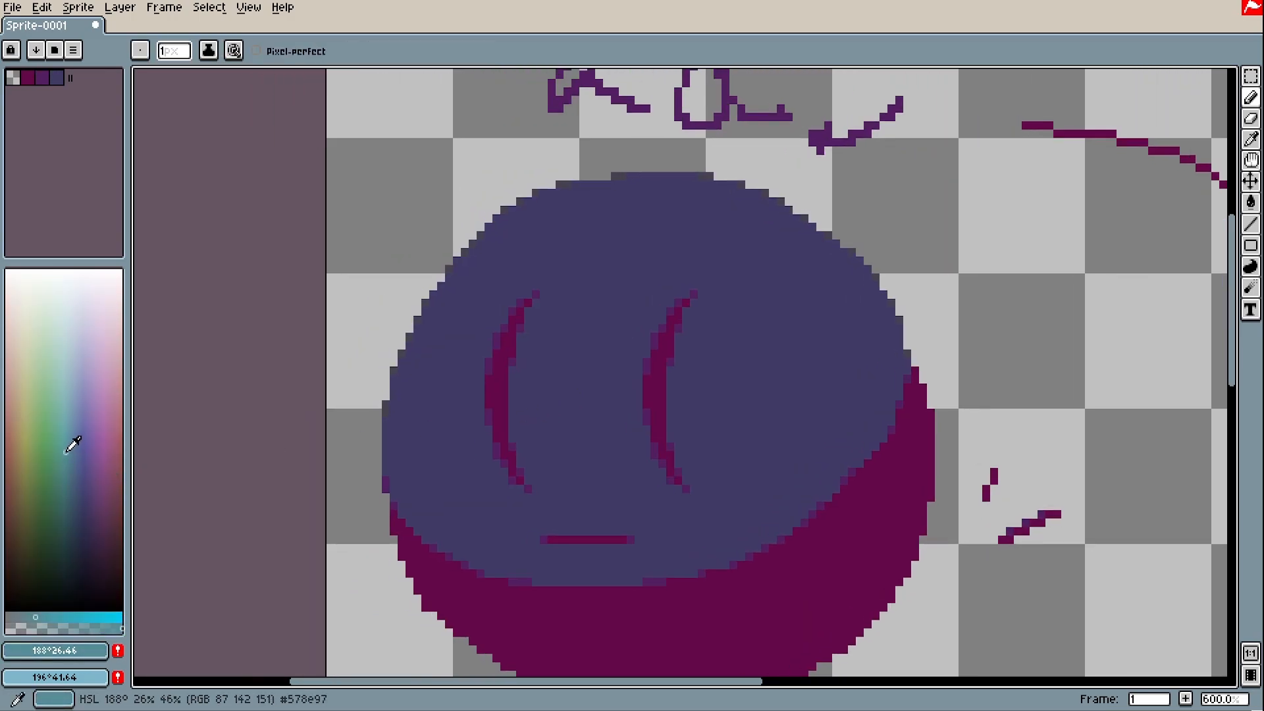
pyautogui.click(53, 617)
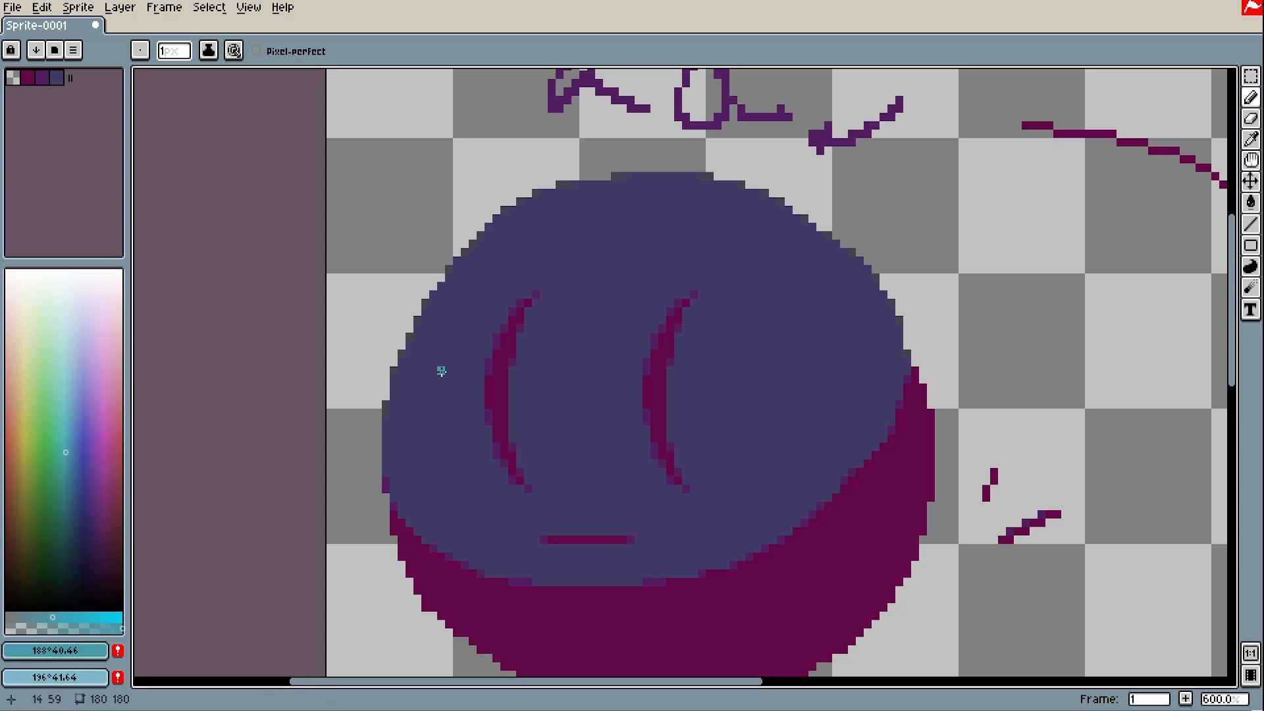
pyautogui.press('w')
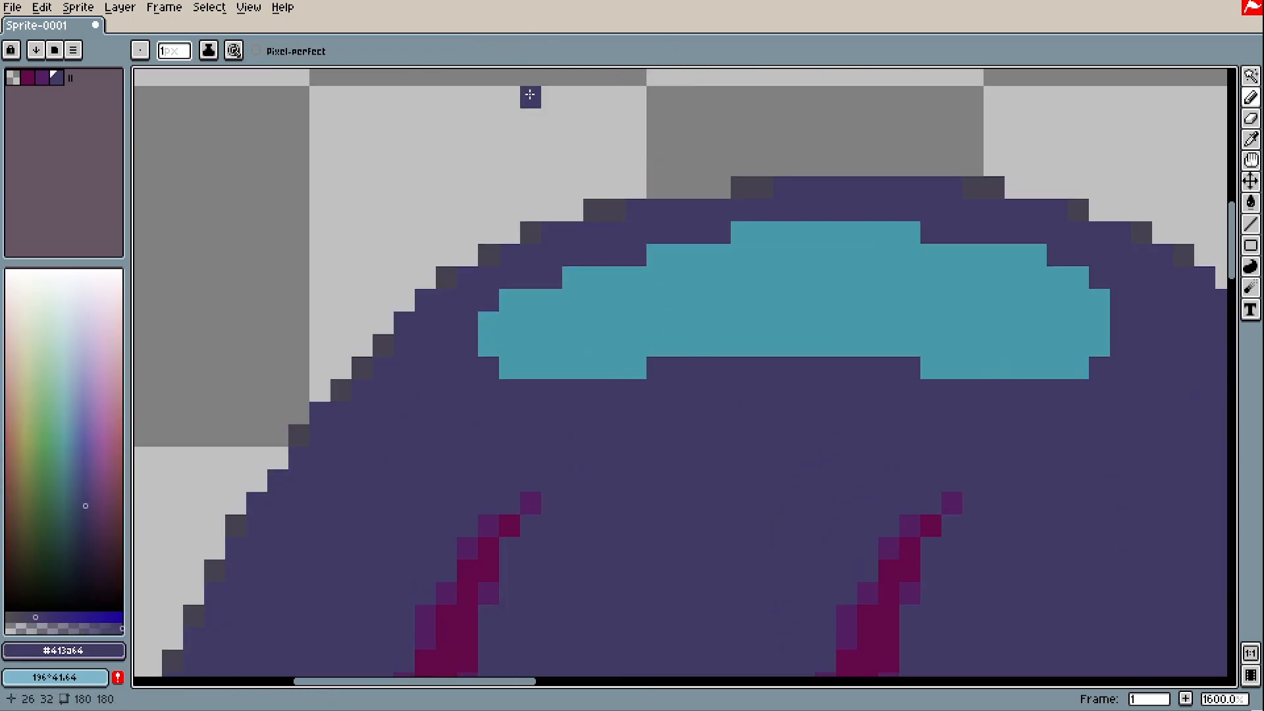
# Sample the teal highlight, then pick a desaturated blue for anti-aliasing
pyautogui.moveTo(825, 280); pyautogui.dragTo(747, 262)
pyautogui.press('i')
pyautogui.click(701, 291)
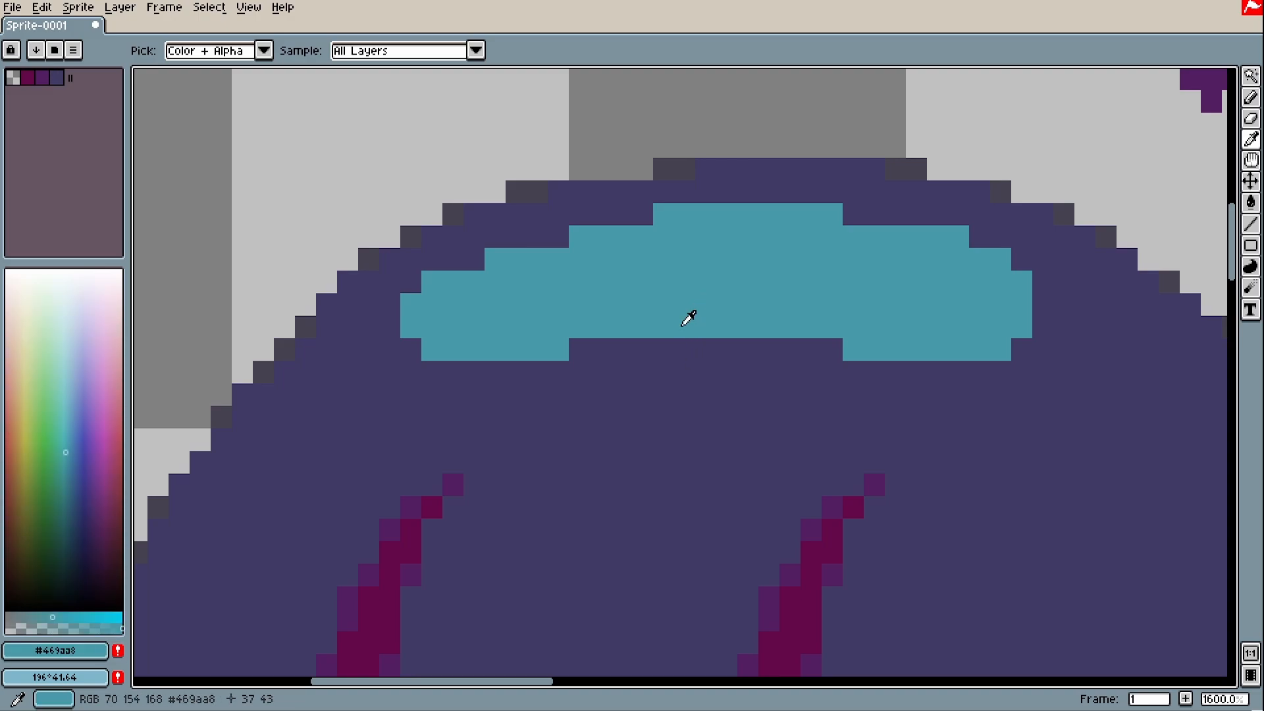
pyautogui.press('b')
pyautogui.click(75, 480)
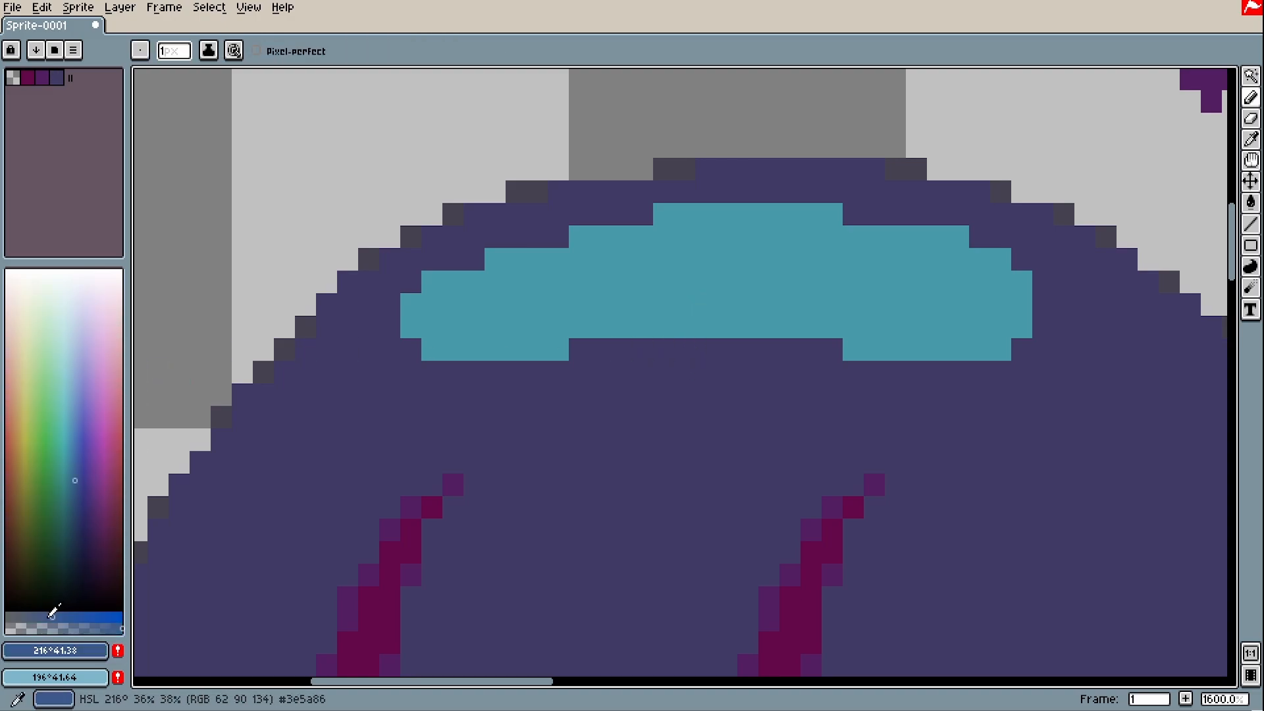
pyautogui.moveTo(48, 618); pyautogui.dragTo(45, 618)
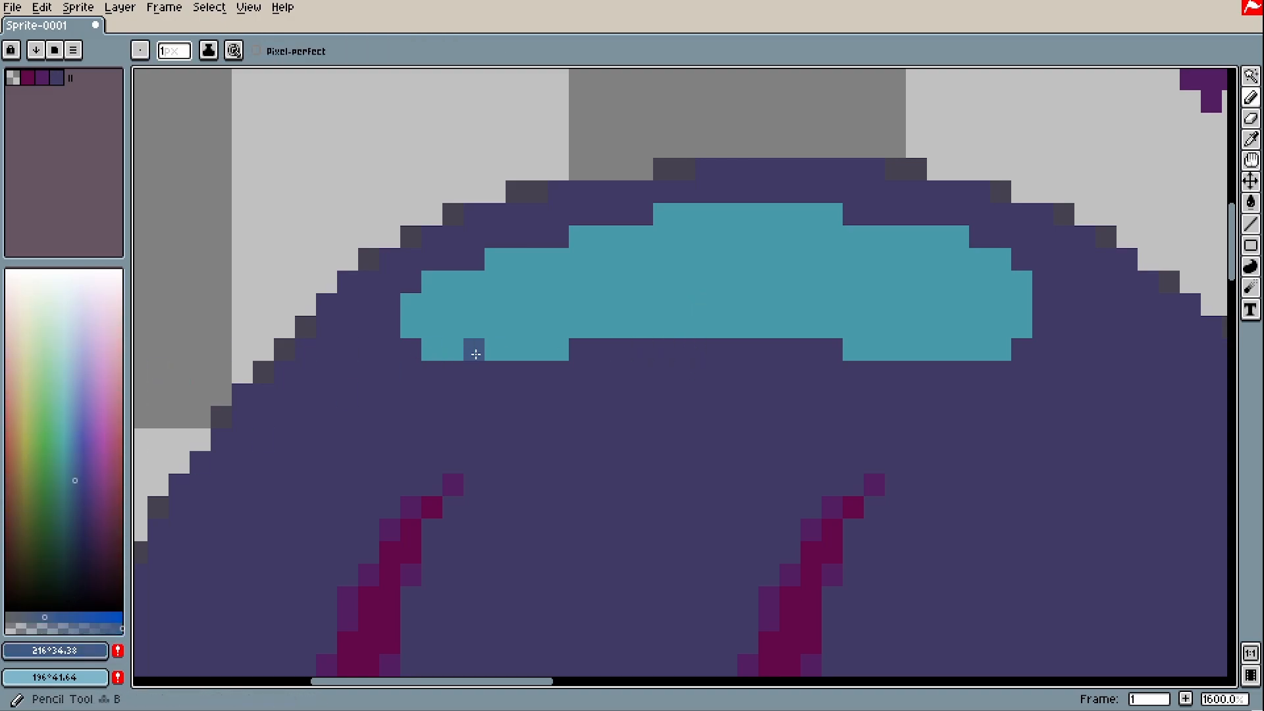
# Dot muted-blue pixels on the eight corners of the teal highlight
pyautogui.click(432, 348)
pyautogui.click(558, 349)
pyautogui.click(432, 282)
pyautogui.click(579, 235)
pyautogui.click(663, 214)
pyautogui.click(832, 213)
pyautogui.click(959, 236)
pyautogui.click(1000, 258)
# Add two blue pixels along the highlight's lower-right corner
pyautogui.click(1001, 349)
pyautogui.click(852, 349)
pyautogui.scroll(-6, 861, 373)
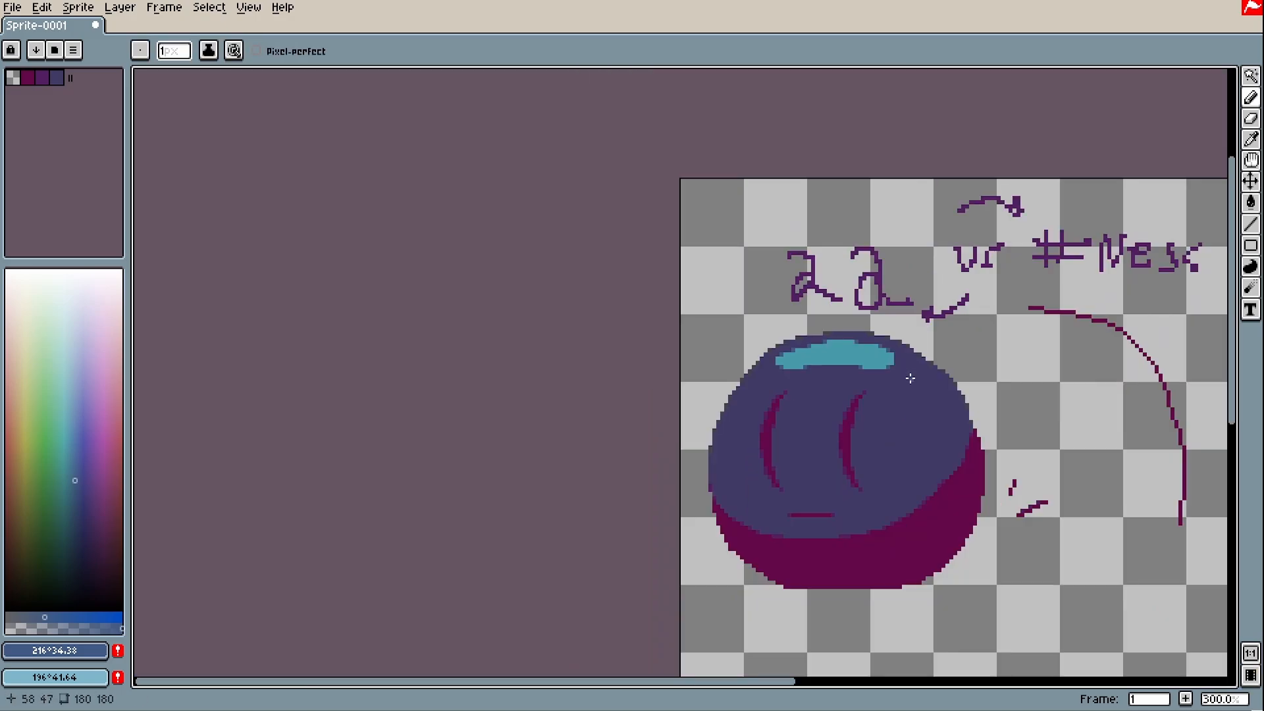
pyautogui.scroll(5, 904, 378)
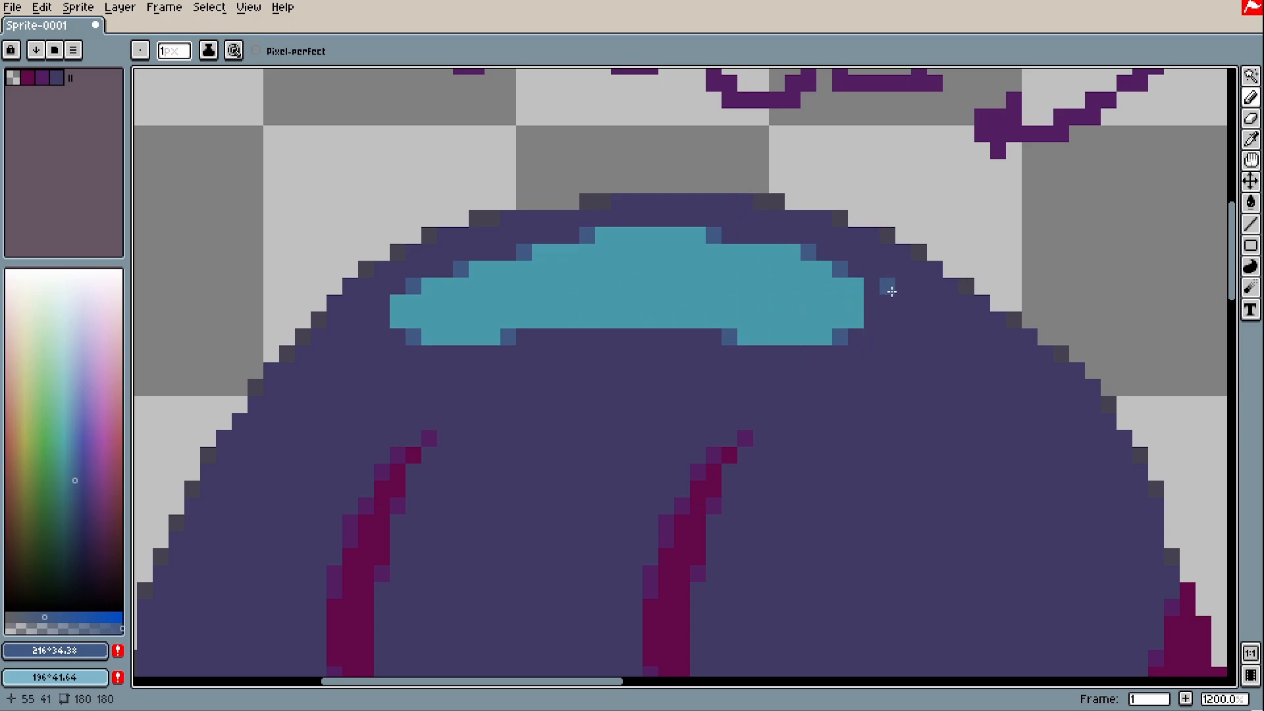
pyautogui.scroll(-7, 856, 287)
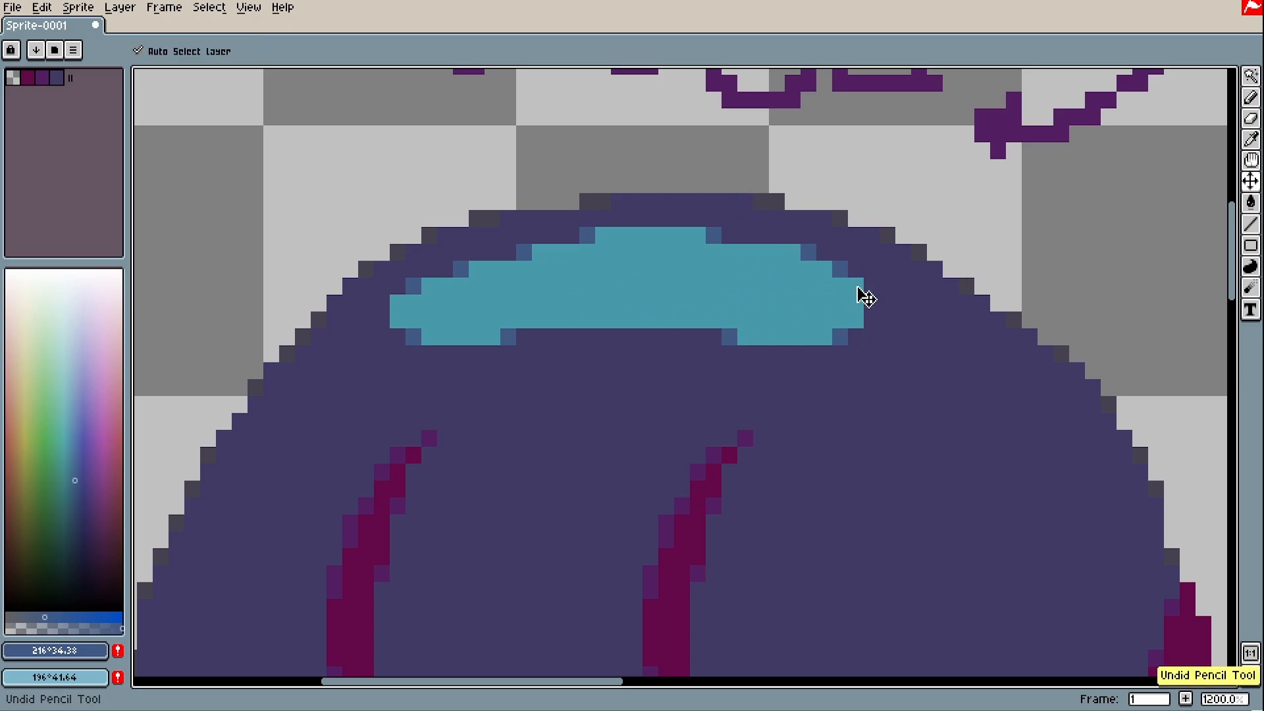
pyautogui.scroll(8, 862, 294)
pyautogui.scroll(-7, 885, 417)
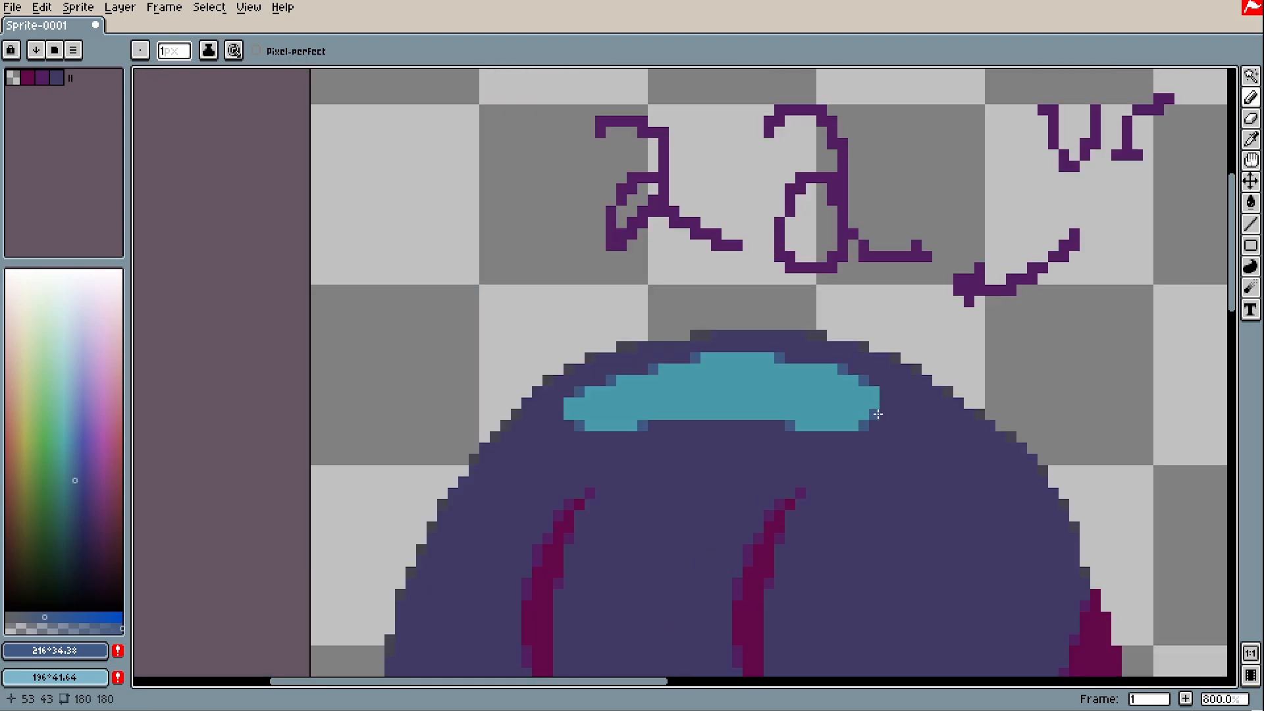
pyautogui.scroll(5, 922, 437)
pyautogui.scroll(-6, 882, 388)
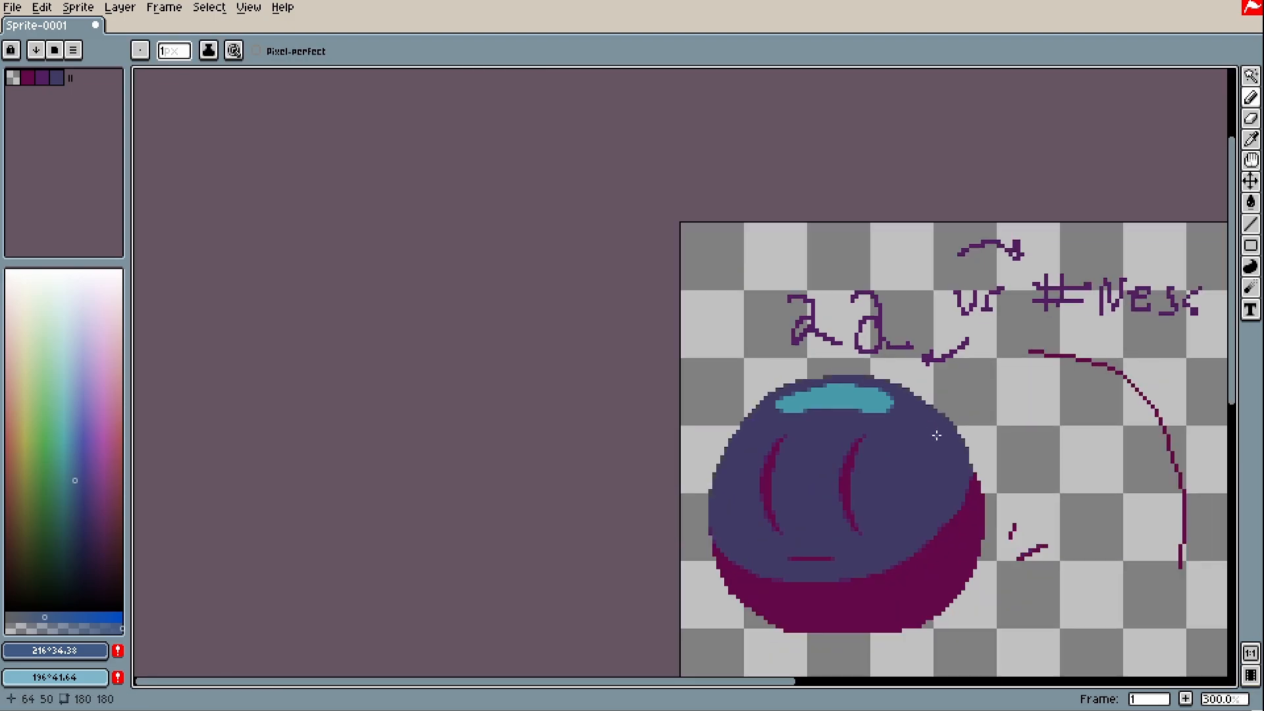
pyautogui.scroll(6, 905, 413)
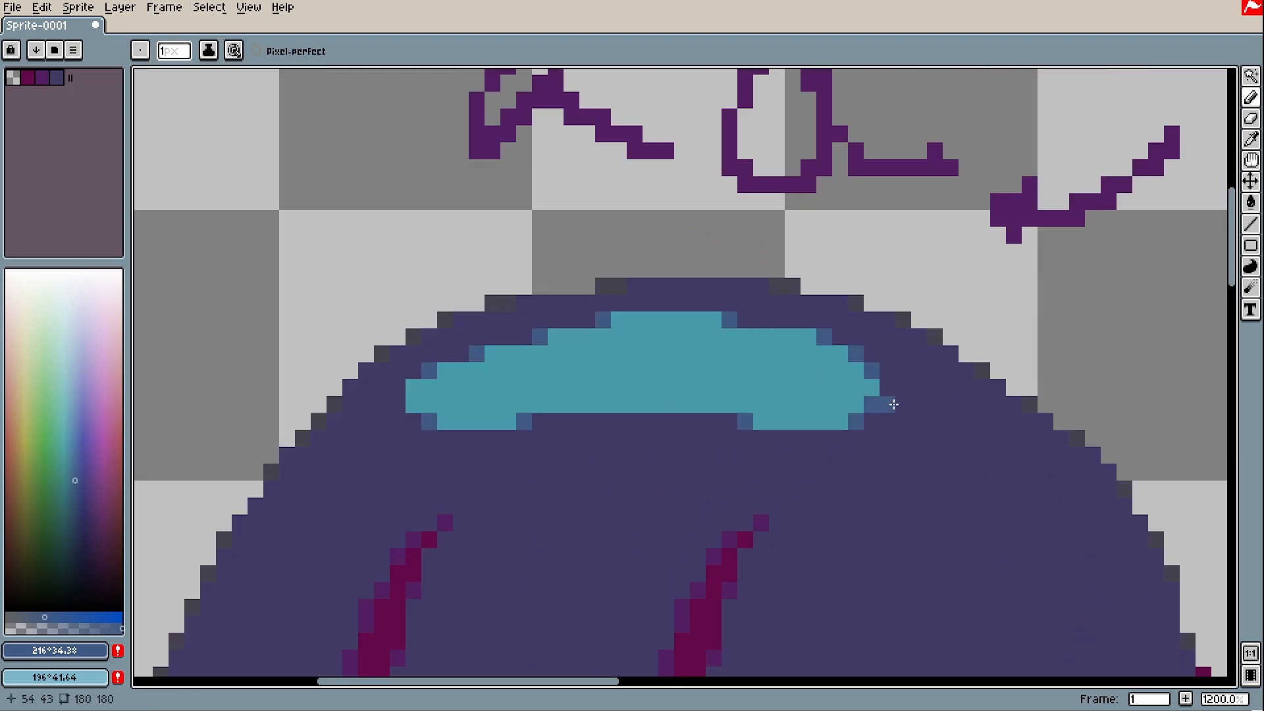
# Undo the misplaced corner pixels and re-place a blue pixel beside the highlight
pyautogui.hotkey('ctrl', 'z')
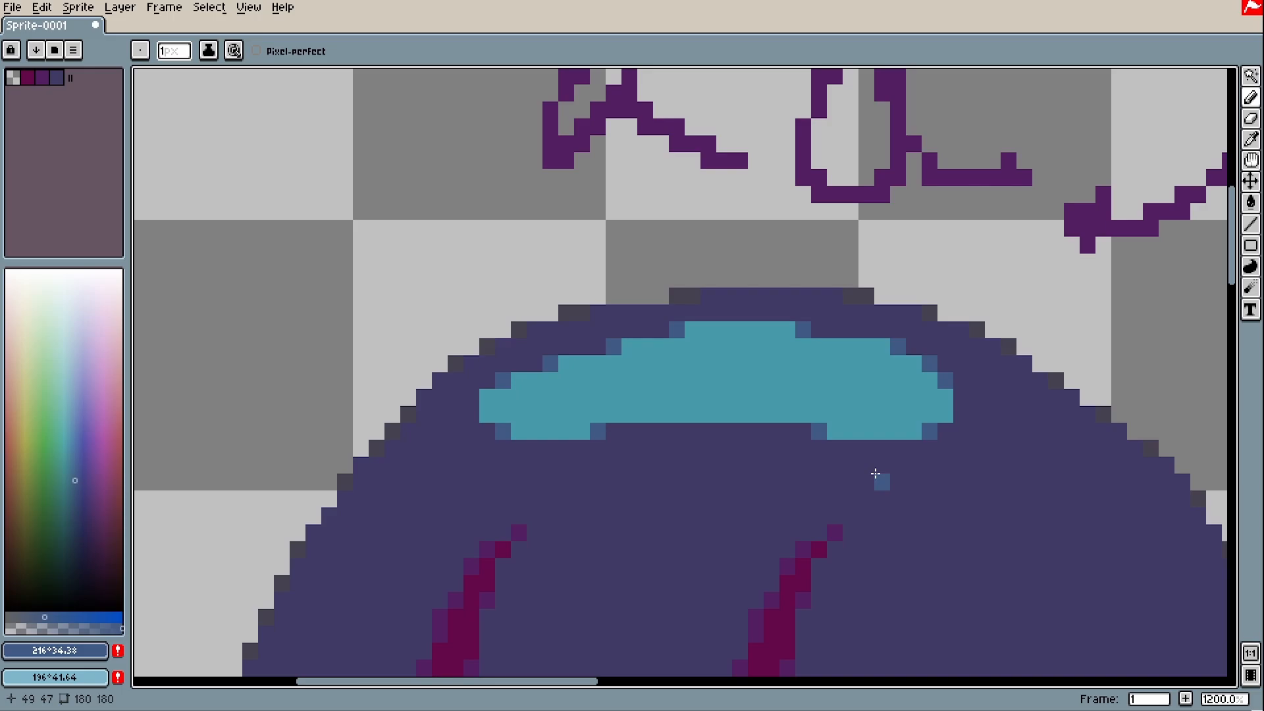
pyautogui.moveTo(961, 413); pyautogui.dragTo(934, 393)
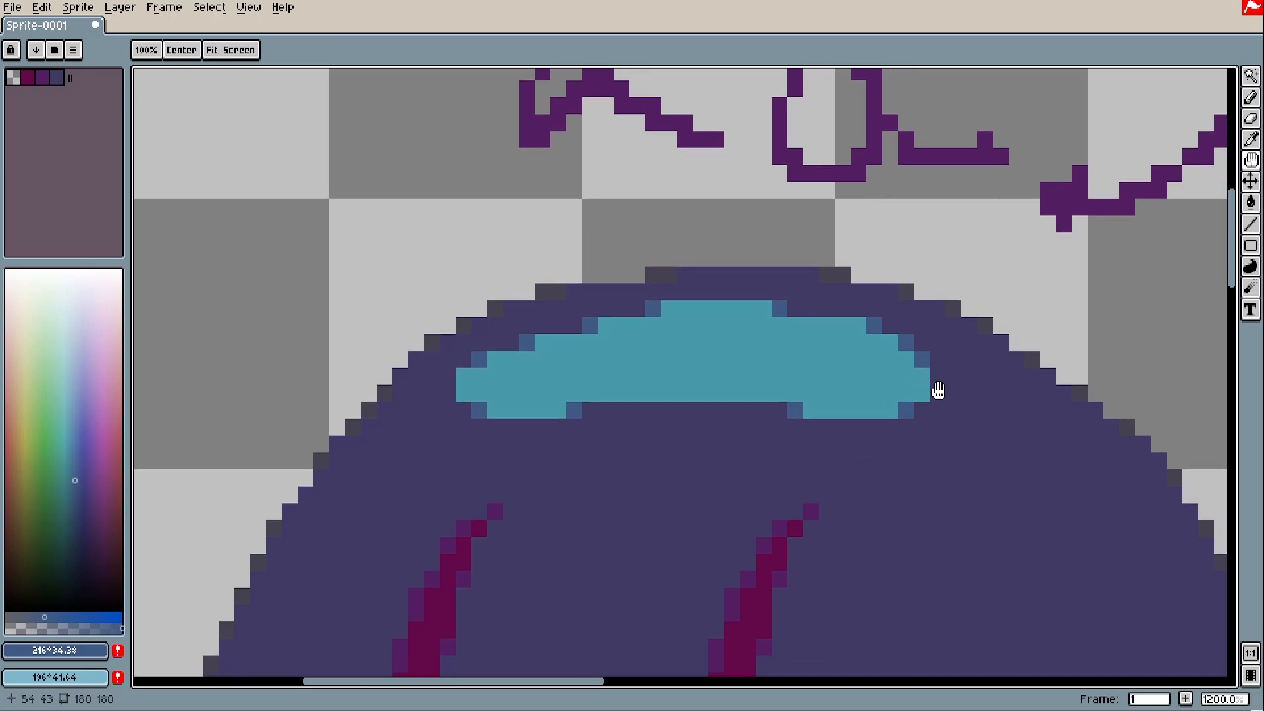
pyautogui.hotkey('ctrl', 'z')
pyautogui.click(952, 359)
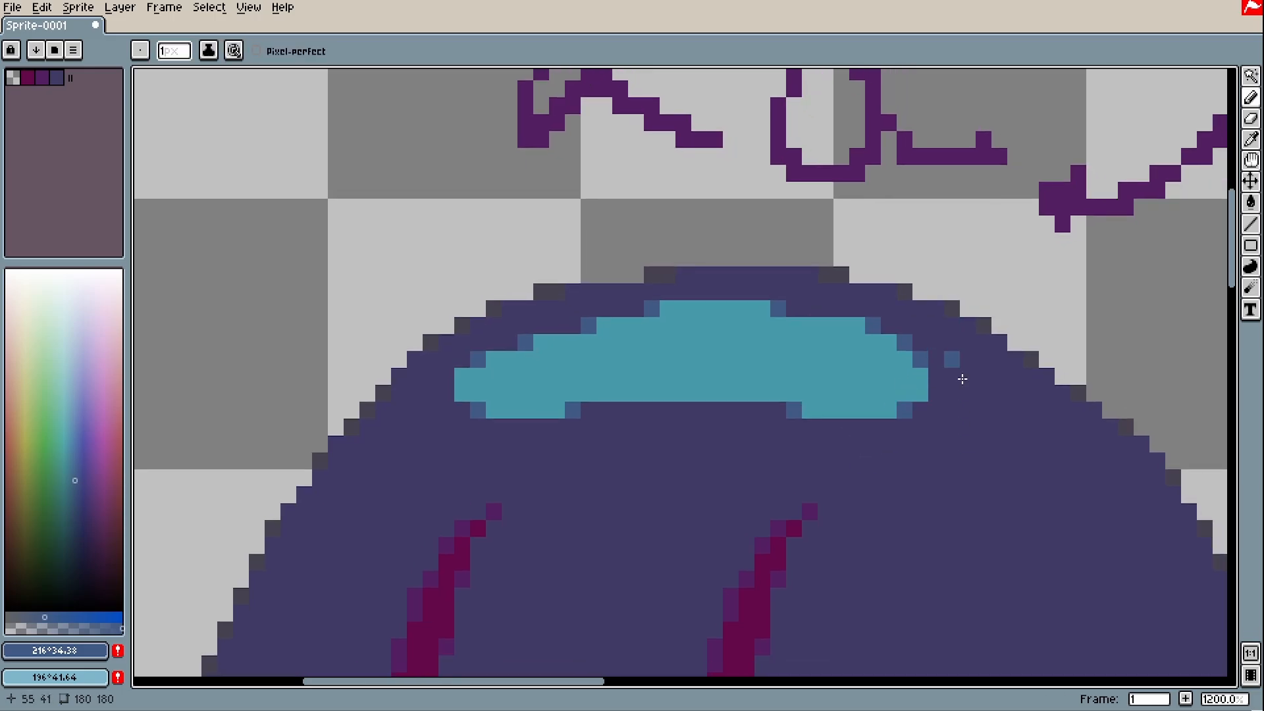
pyautogui.scroll(-4, 938, 439)
pyautogui.scroll(6, 916, 439)
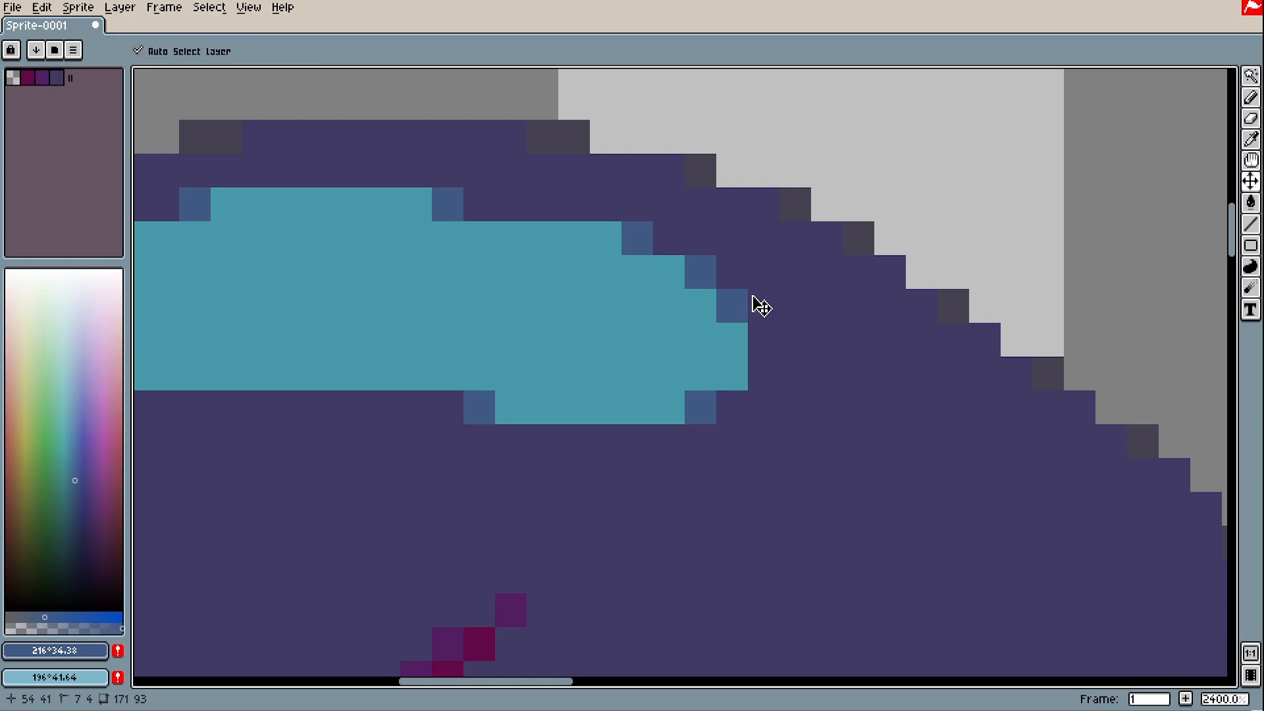
# Repaint blue pixels at the highlight's right end and upper-right edge
pyautogui.press('b')
pyautogui.scroll(-4, 761, 306)
pyautogui.scroll(3, 686, 398)
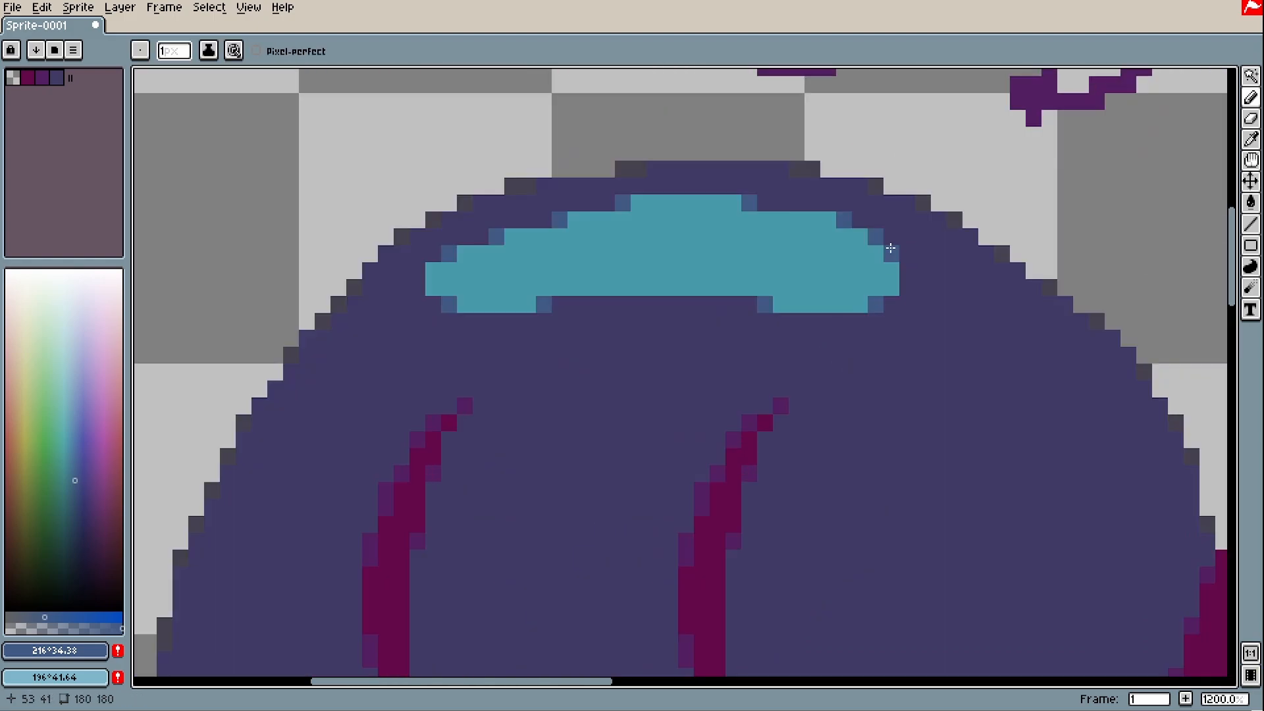
pyautogui.hotkey('ctrl', 'z')
pyautogui.click(892, 285)
pyautogui.scroll(-4, 892, 285)
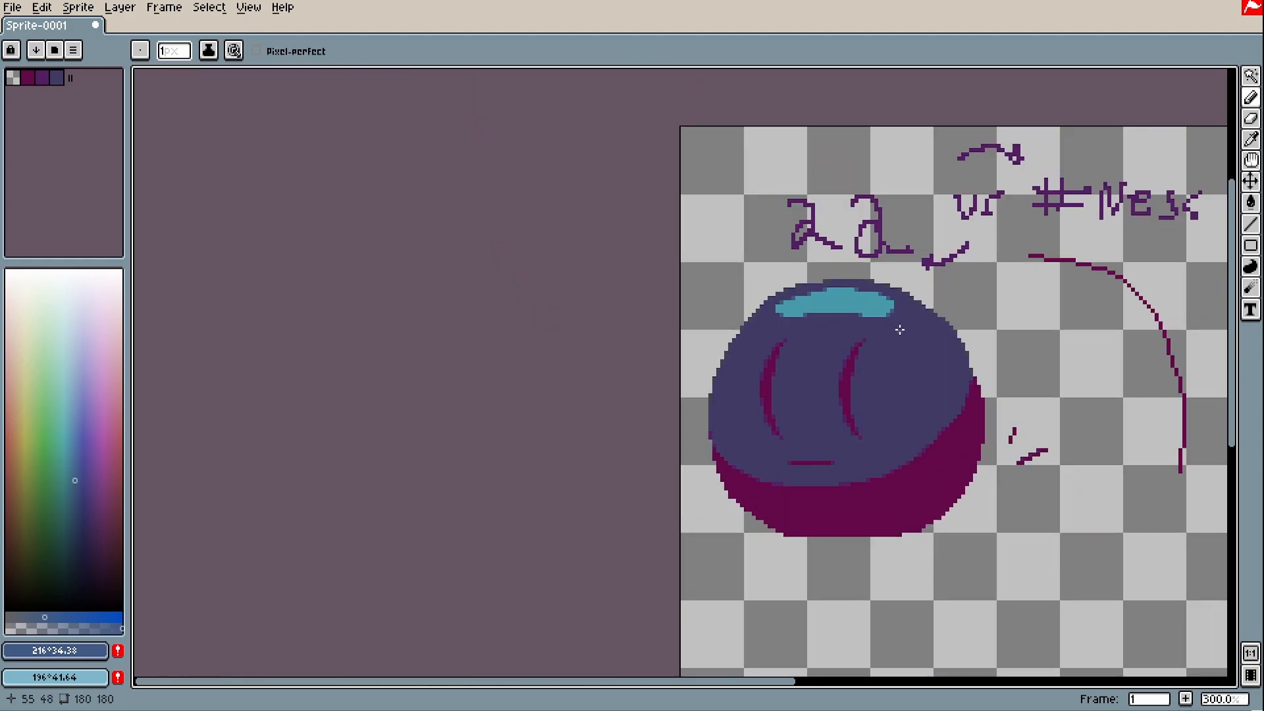
pyautogui.scroll(4, 899, 329)
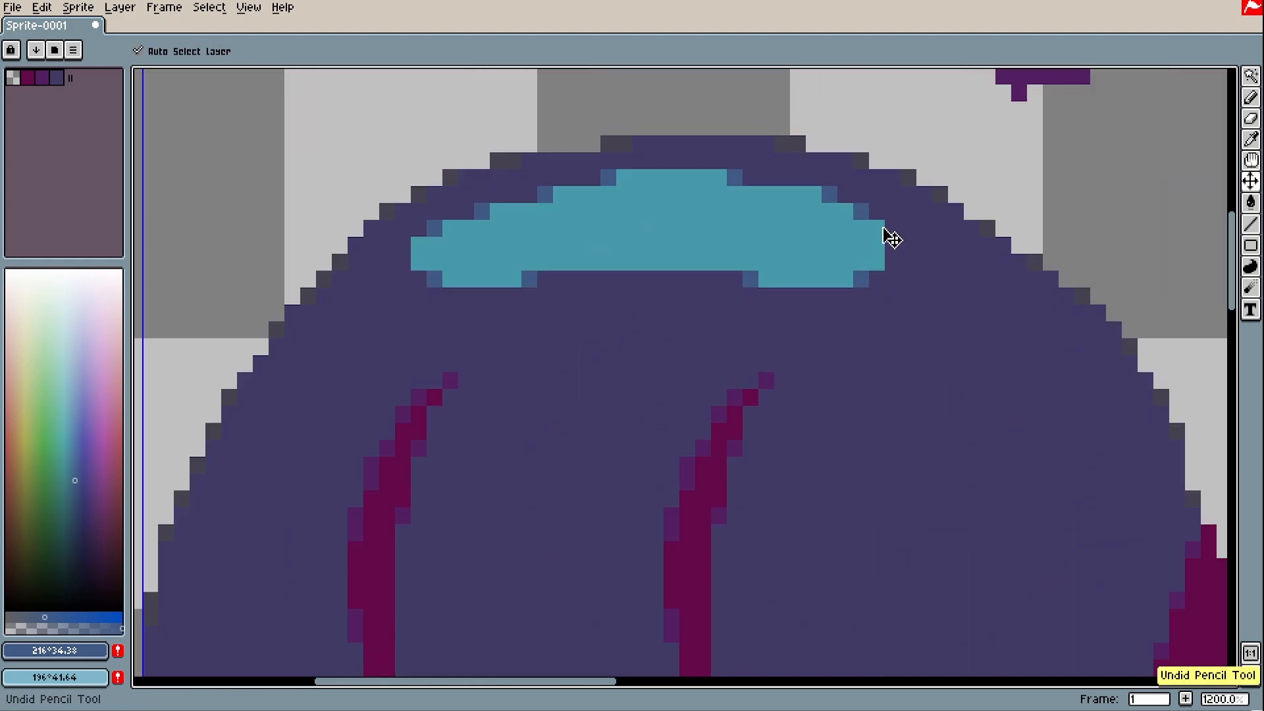
pyautogui.click(830, 196)
pyautogui.scroll(-4, 893, 395)
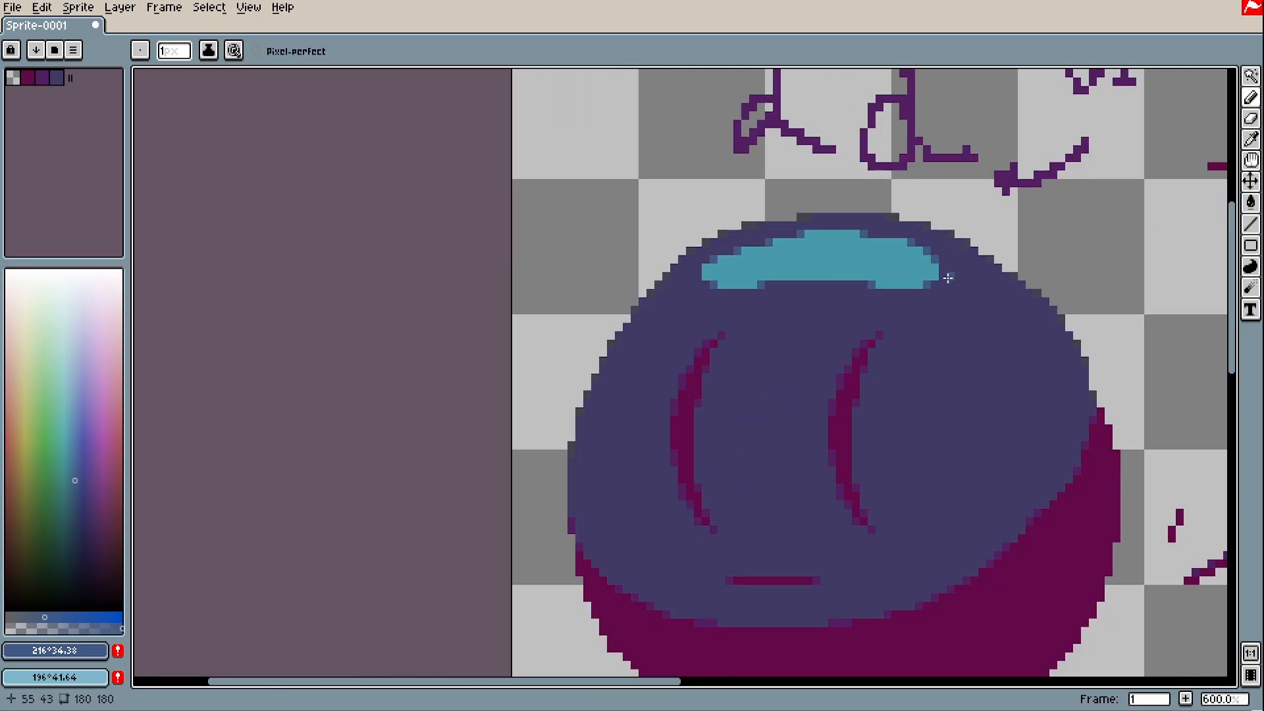
pyautogui.scroll(5, 707, 369)
pyautogui.scroll(-5, 711, 313)
pyautogui.scroll(-2, 804, 367)
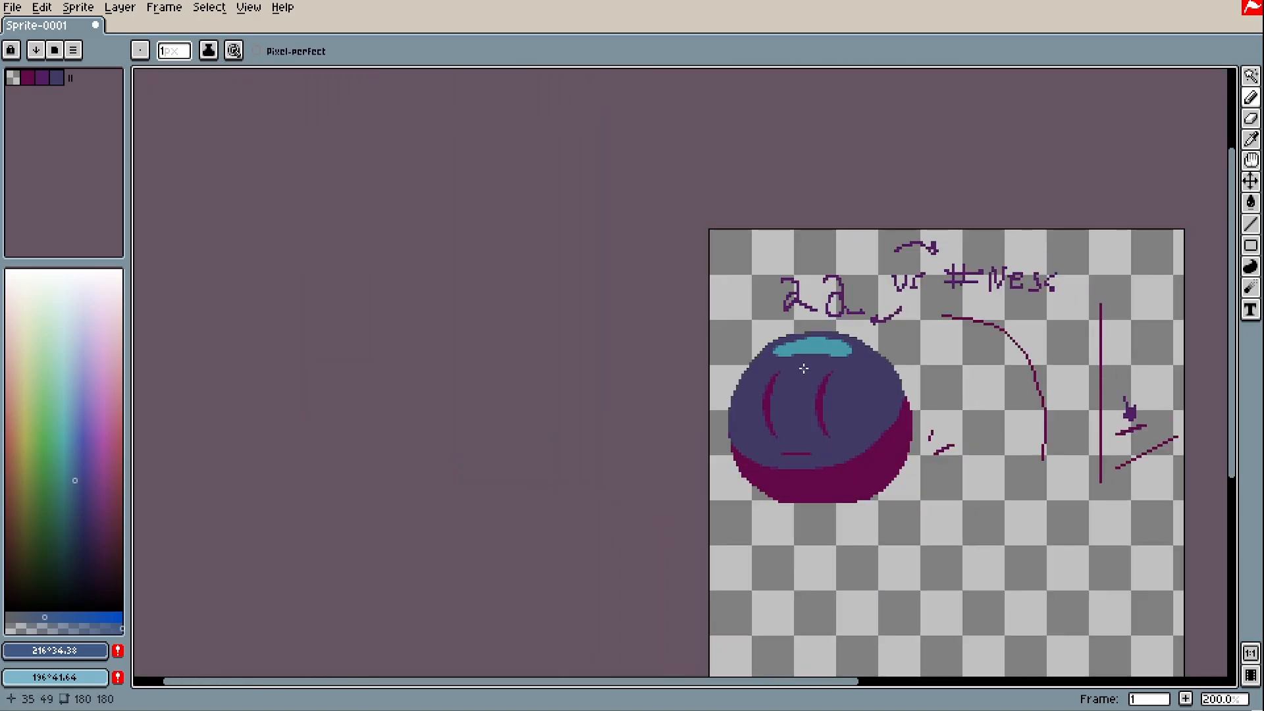
pyautogui.scroll(1, 805, 367)
pyautogui.scroll(-1, 804, 367)
pyautogui.scroll(-1, 804, 367)
pyautogui.scroll(1, 835, 400)
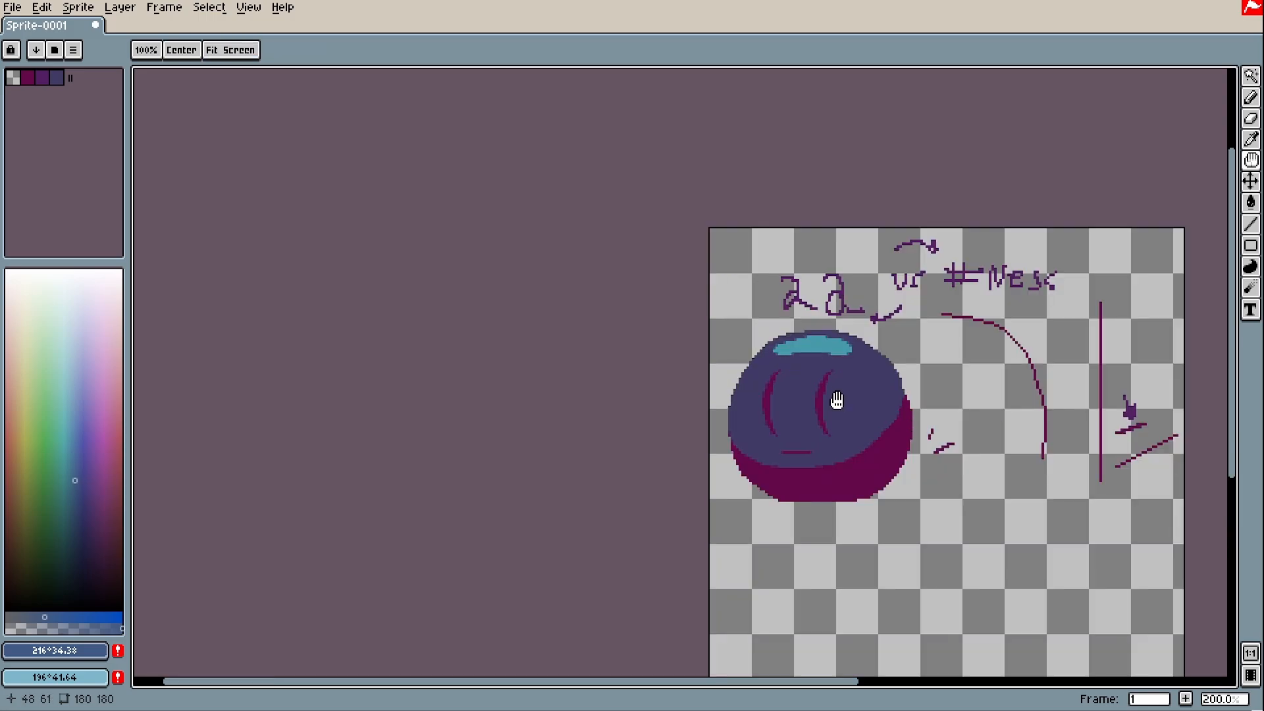
pyautogui.scroll(3, 641, 438)
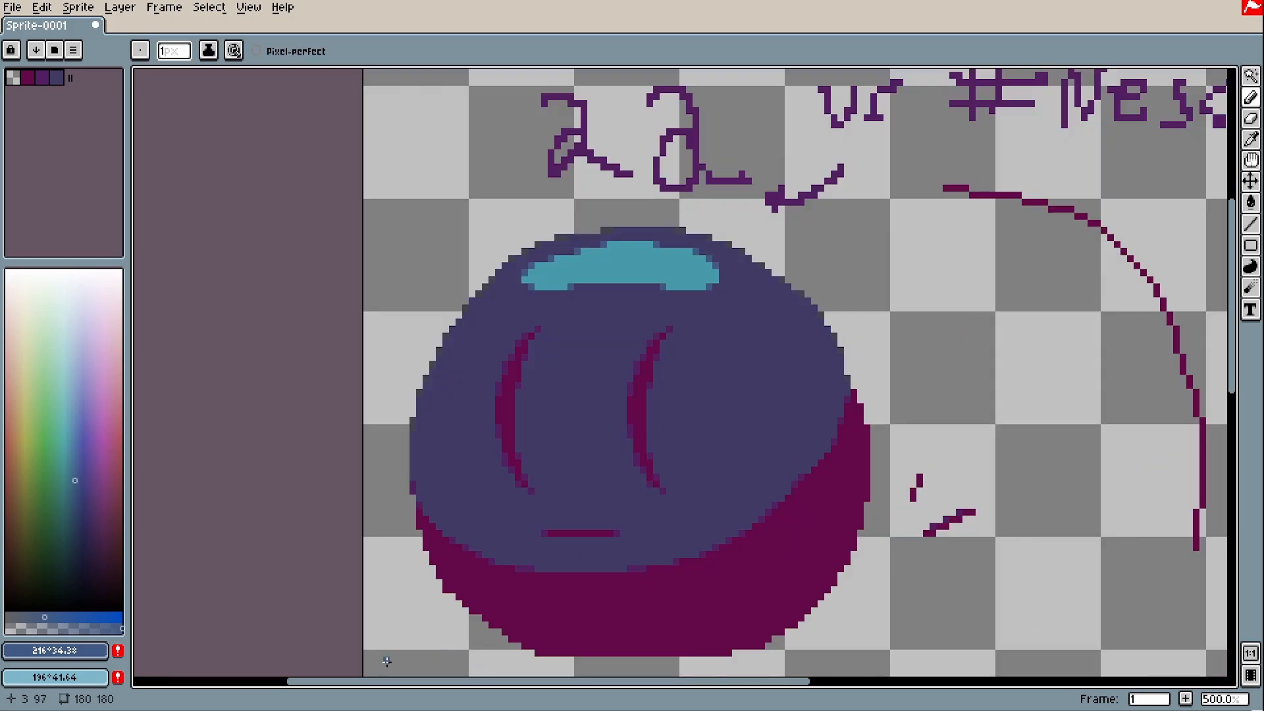